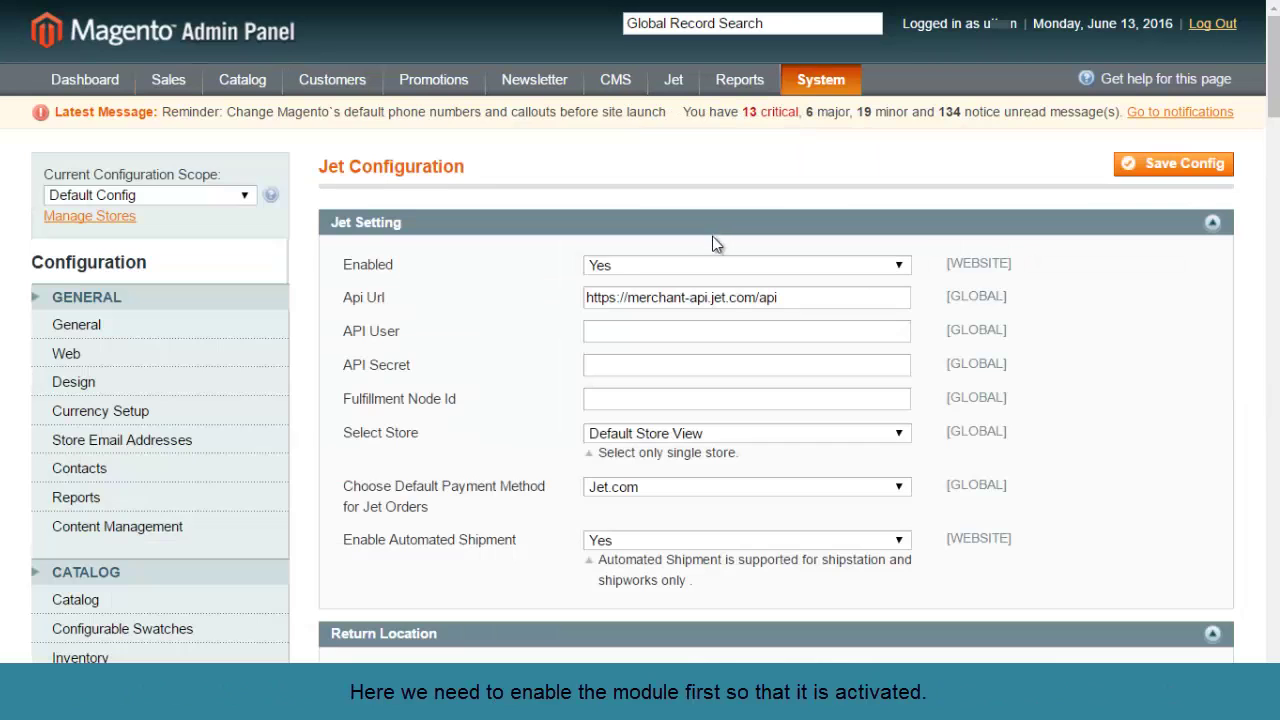
- Set the Jet module's Enabled option to Yes, then display the test environment's API keys in Jet Partner
left_click(898, 266)
left_click(898, 266)
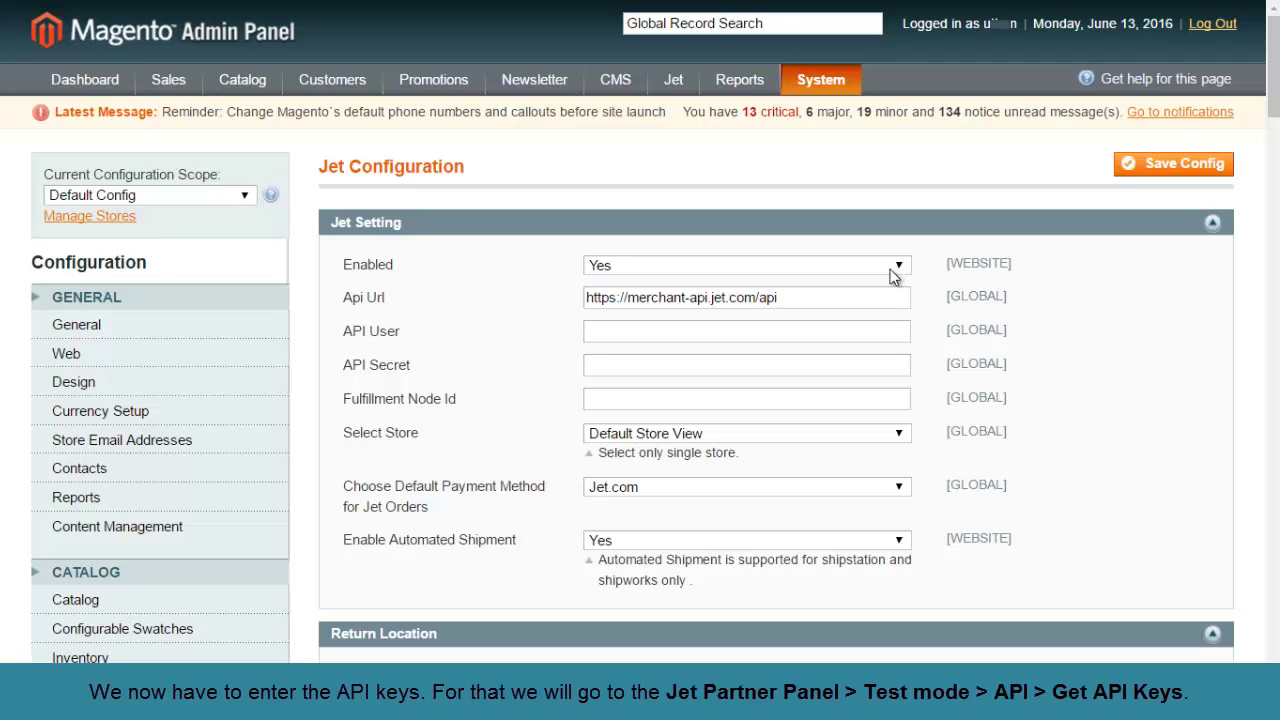
left_click(598, 332)
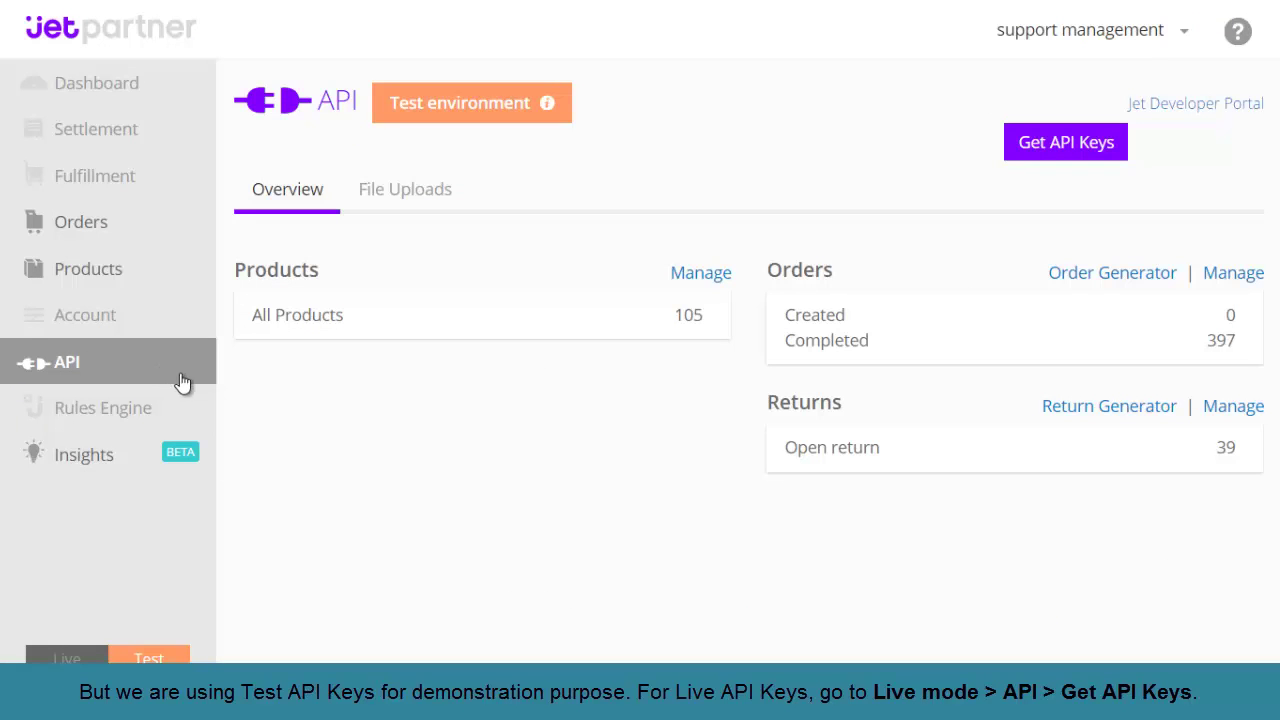
left_click(1064, 156)
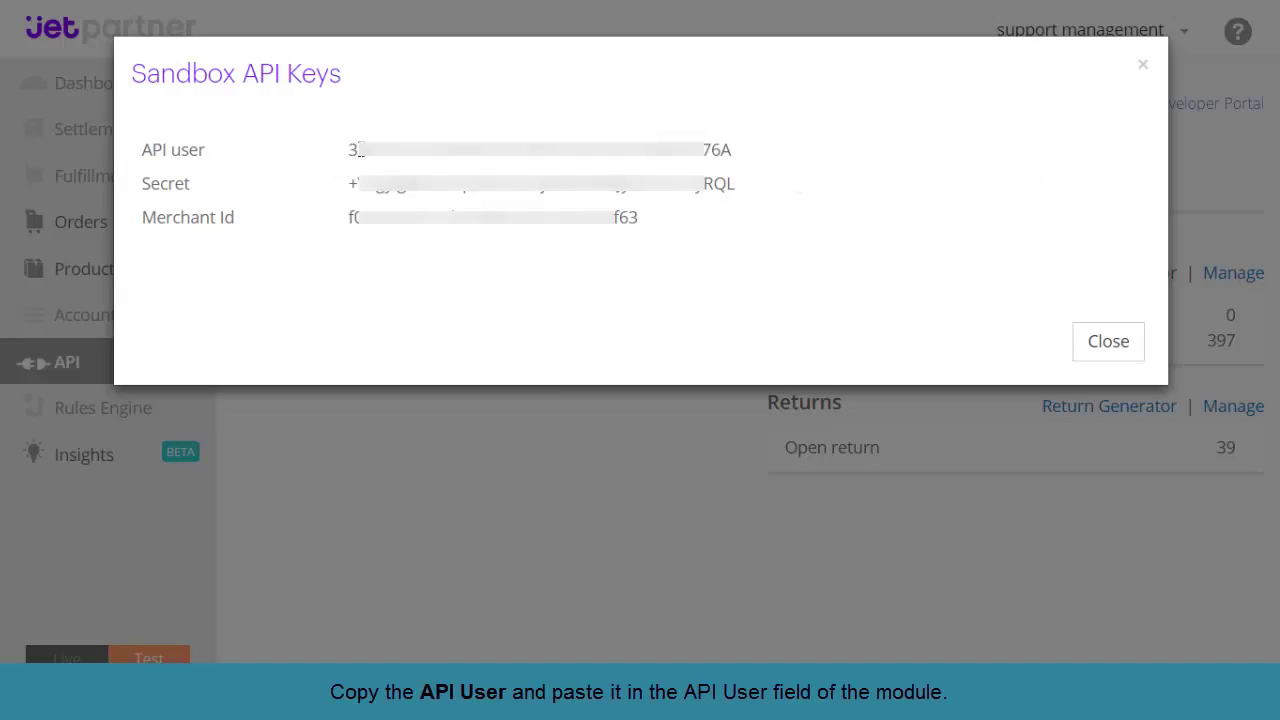
- Copy the sandbox API user from Jet Partner into the API User field of Magento's Jet settings
left_click_drag(349, 149, 757, 163)
right_click(718, 155)
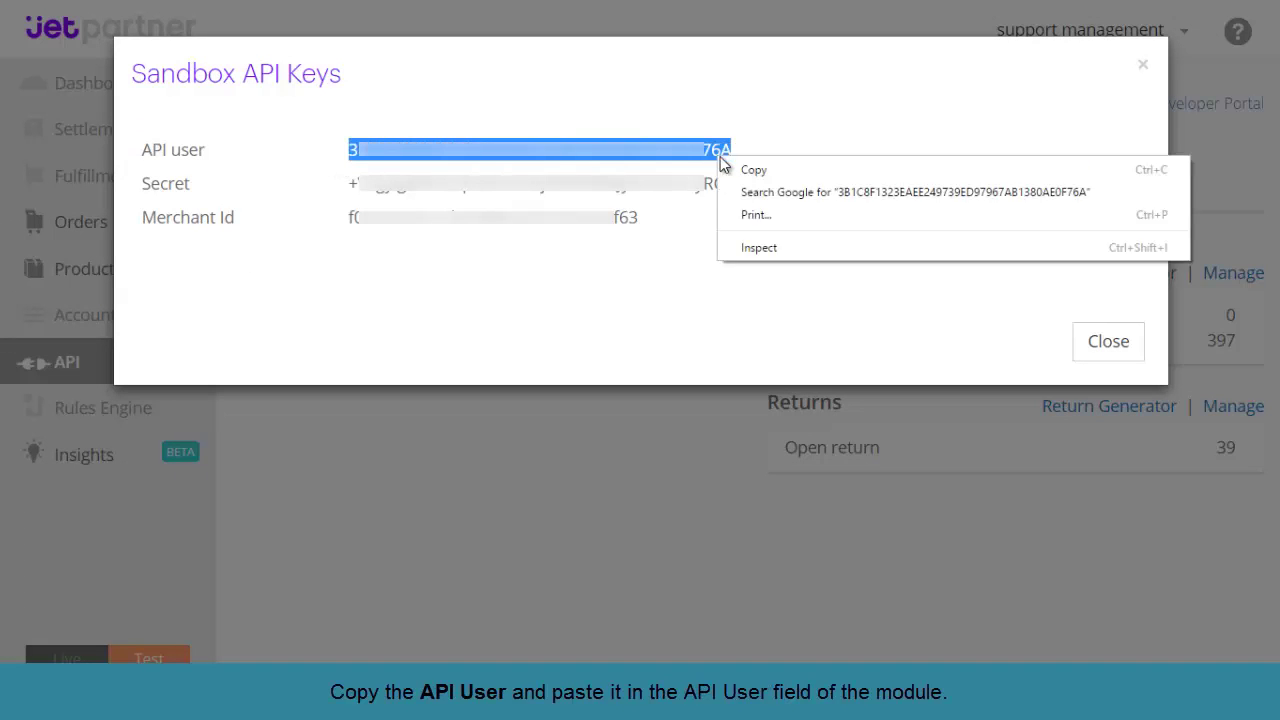
left_click(745, 172)
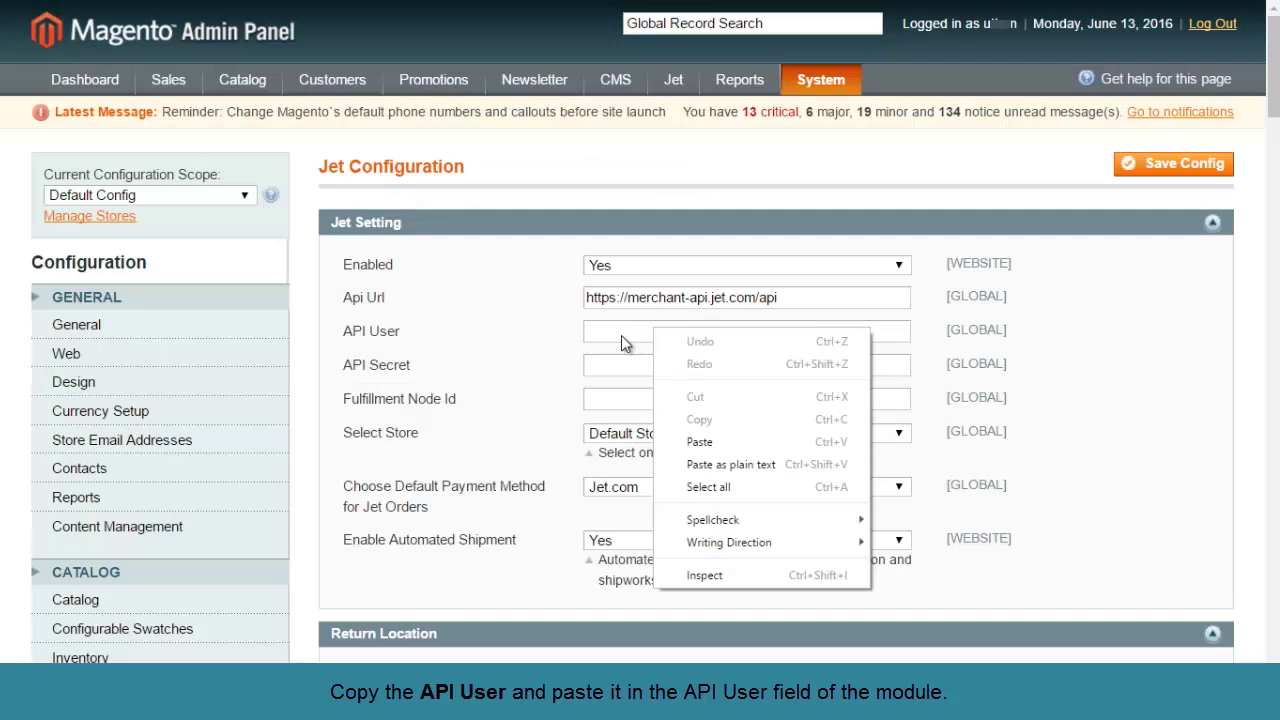
left_click(712, 441)
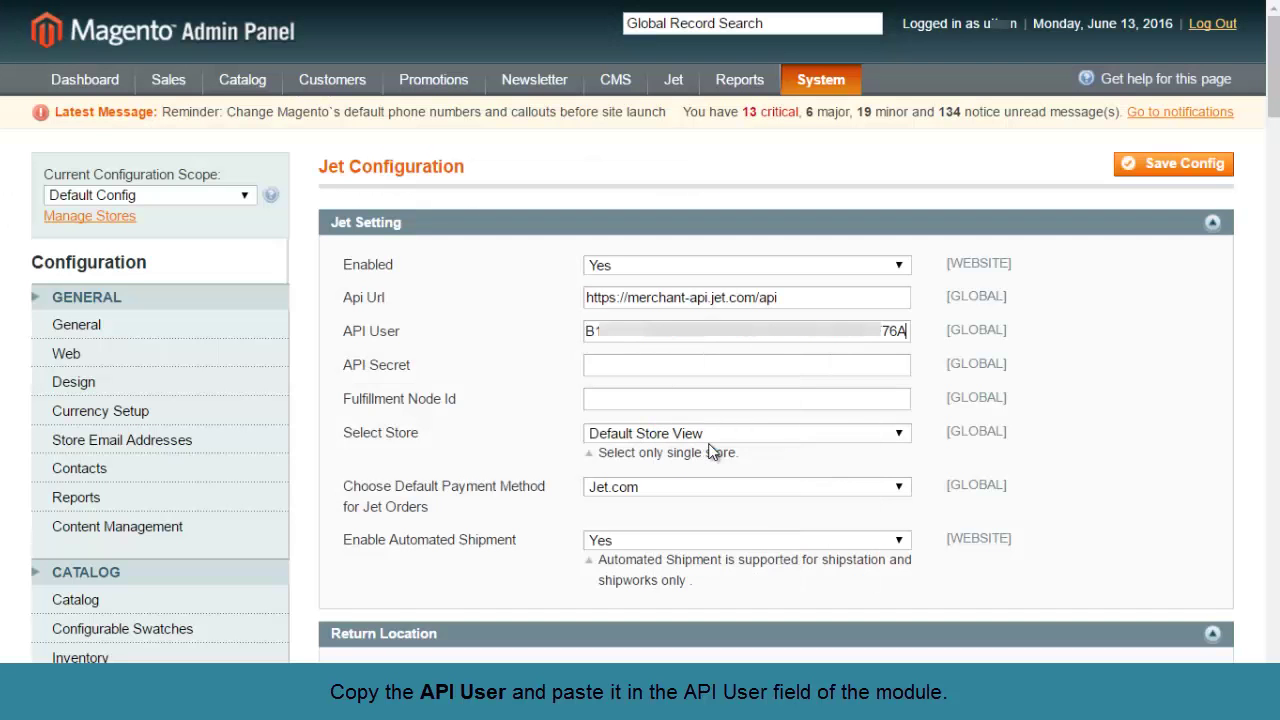
- Copy the sandbox Secret from Jet Partner into the API Secret field of Magento's Jet settings
left_click(670, 368)
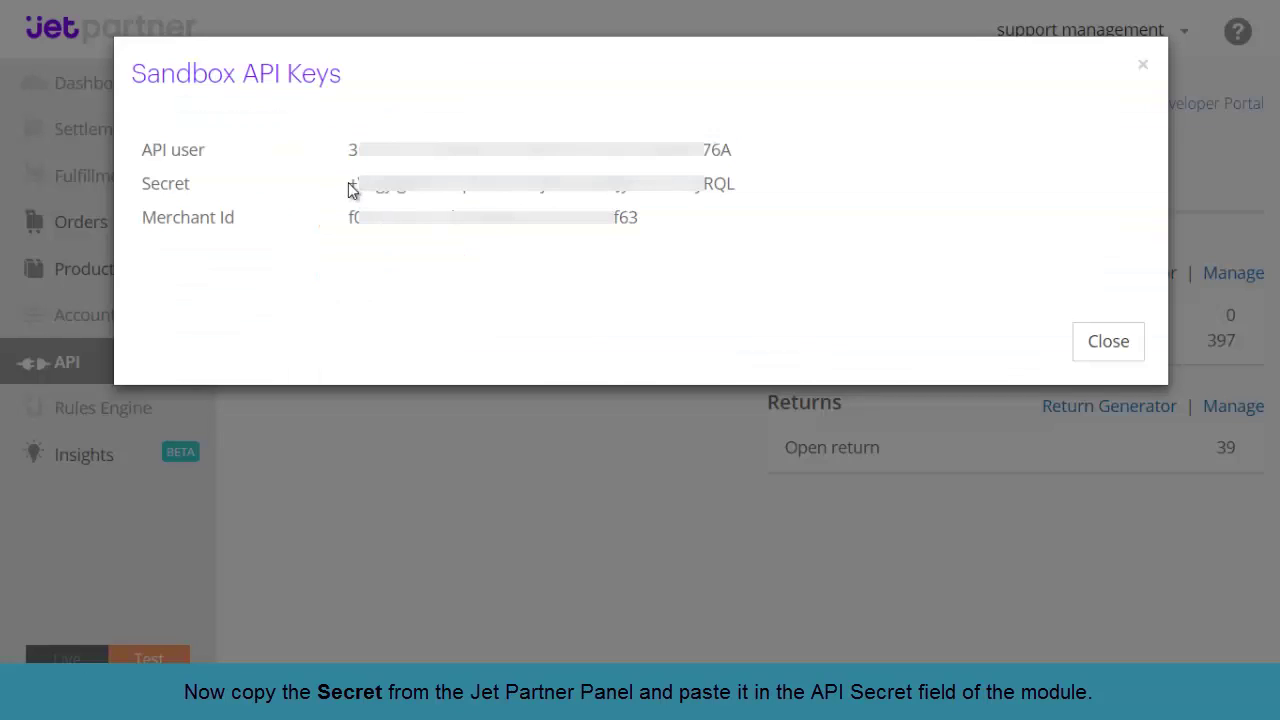
left_click_drag(348, 182, 736, 184)
right_click(721, 188)
left_click(752, 195)
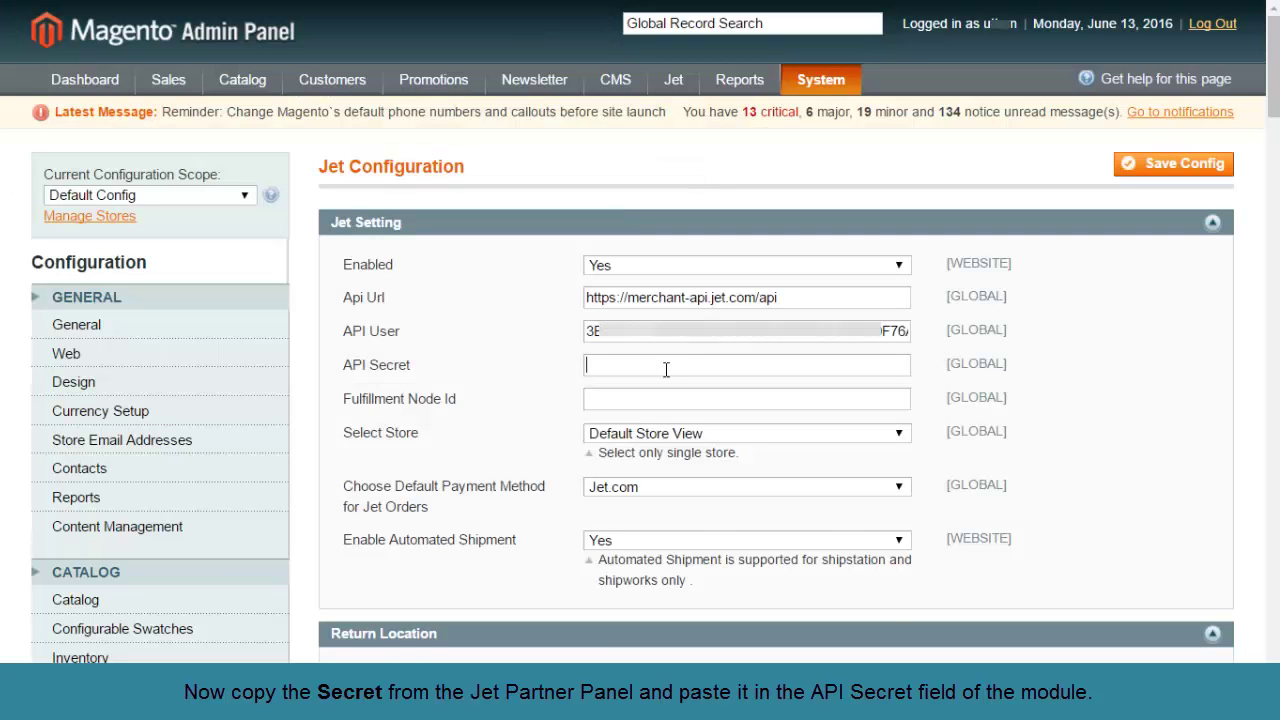
right_click(665, 369)
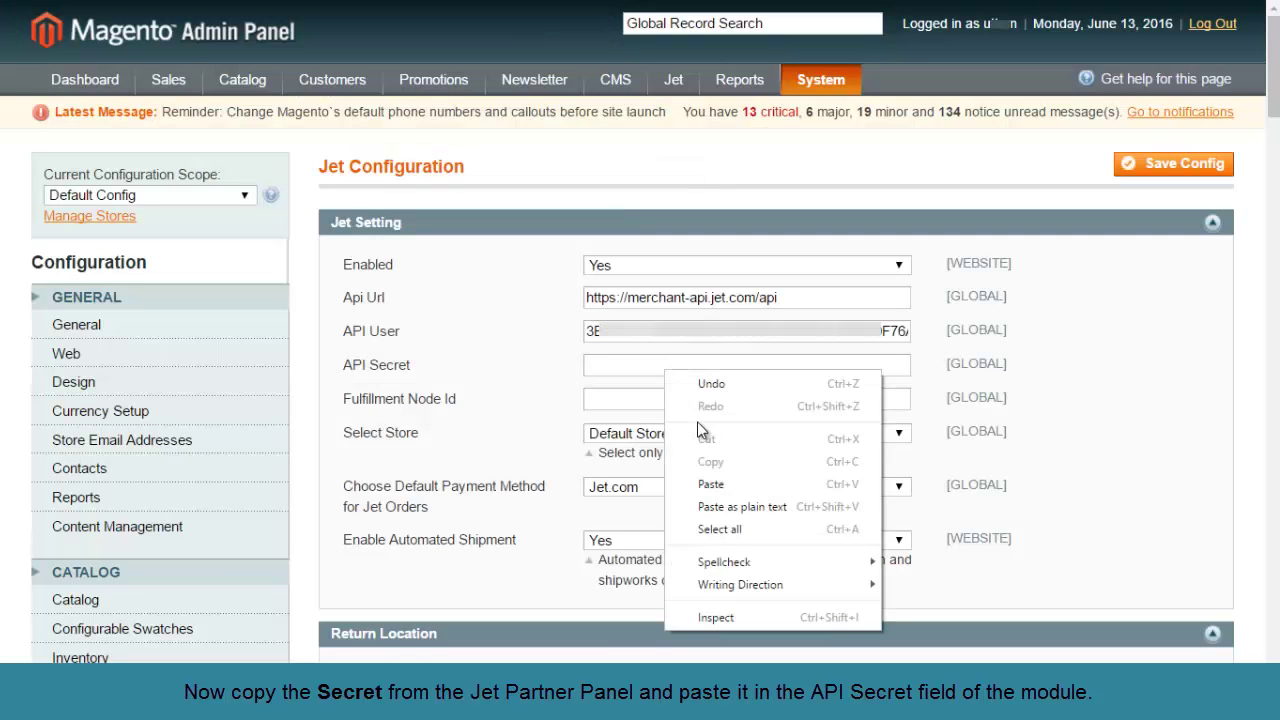
left_click(720, 486)
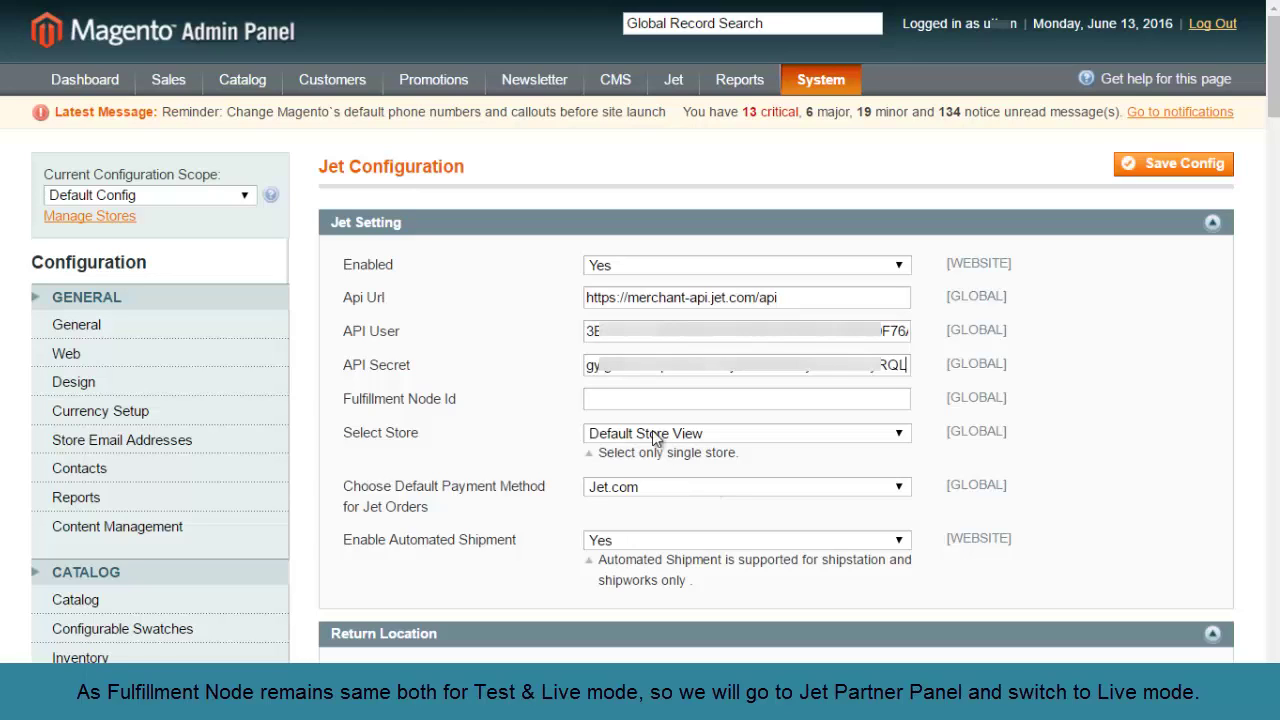
- Close the sandbox keys in Jet Partner, switch to Live mode and open the Fulfillment settings
left_click(630, 399)
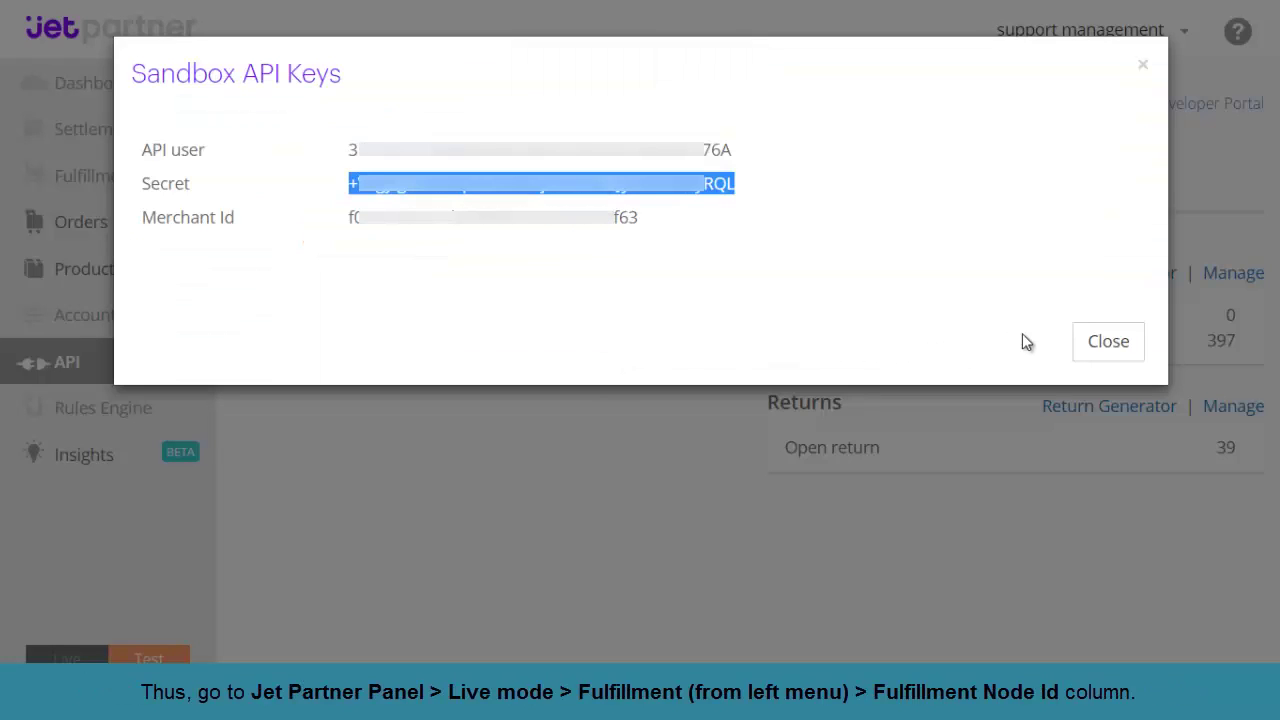
left_click(1110, 341)
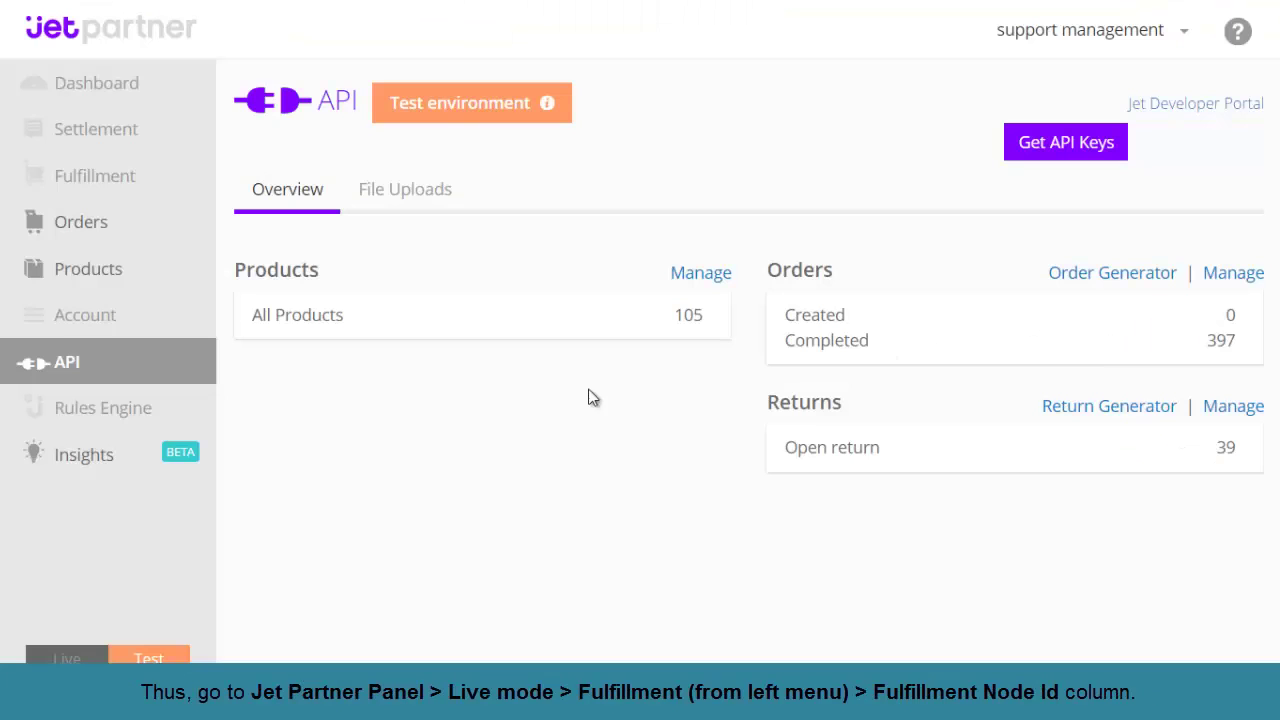
left_click(70, 658)
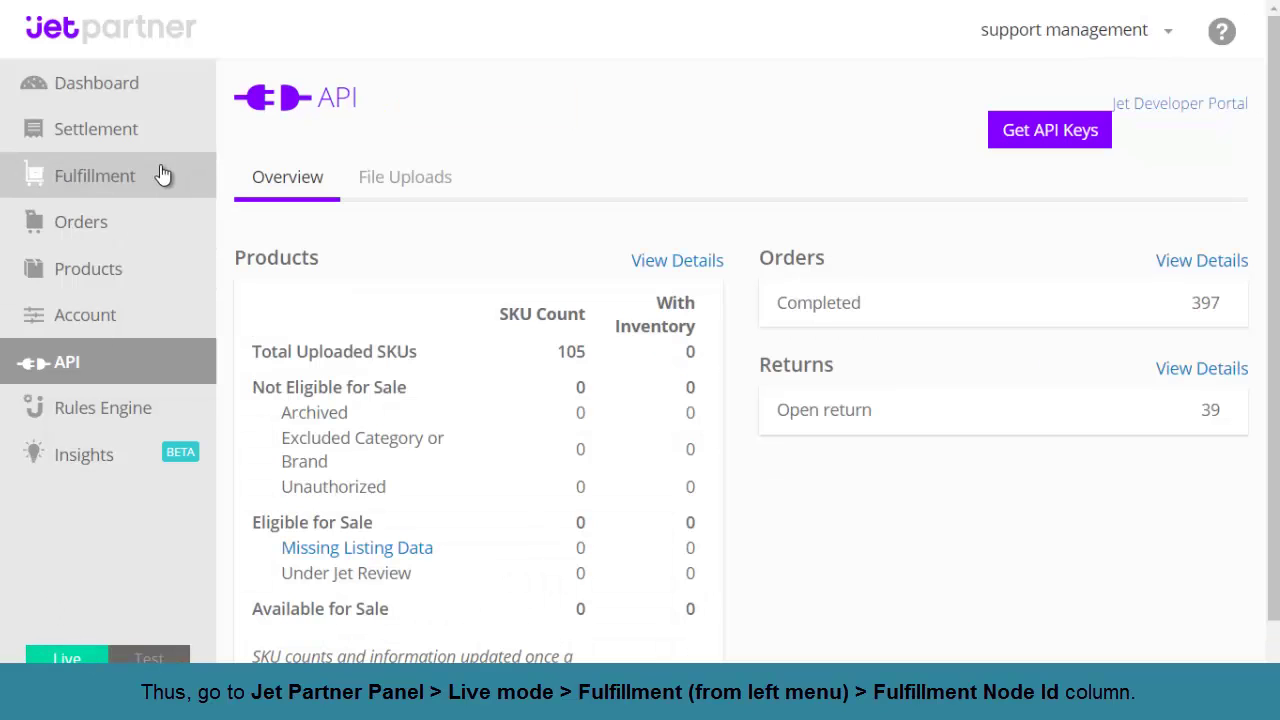
left_click(125, 172)
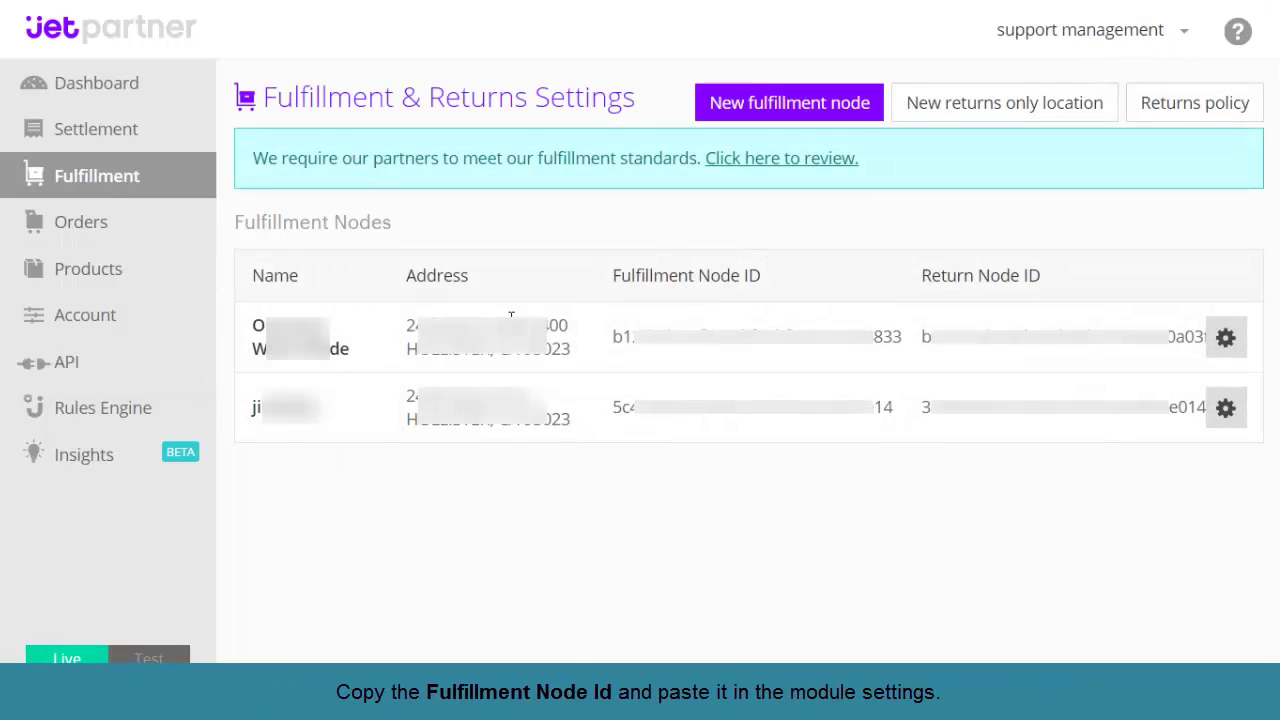
- Copy the first fulfillment node's ID into the Fulfillment Node Id field of Magento's Jet settings
left_click_drag(613, 337, 906, 340)
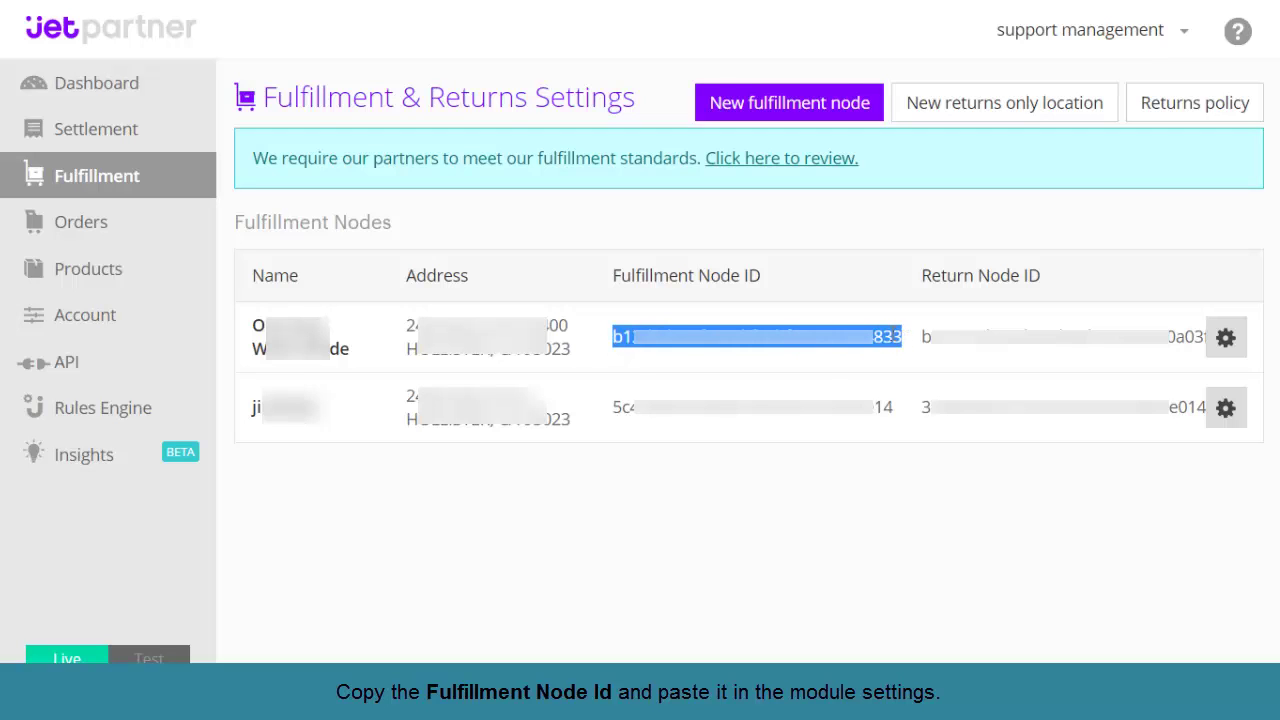
right_click(872, 334)
left_click(900, 341)
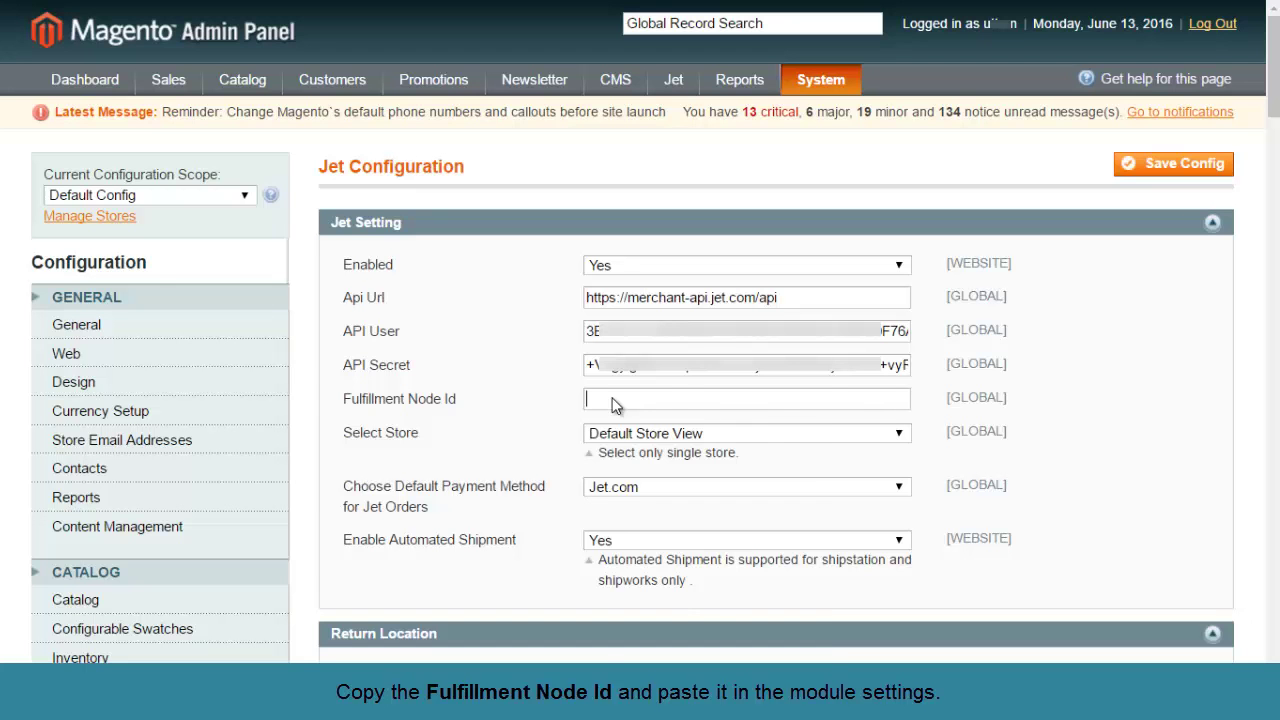
right_click(615, 404)
left_click(692, 512)
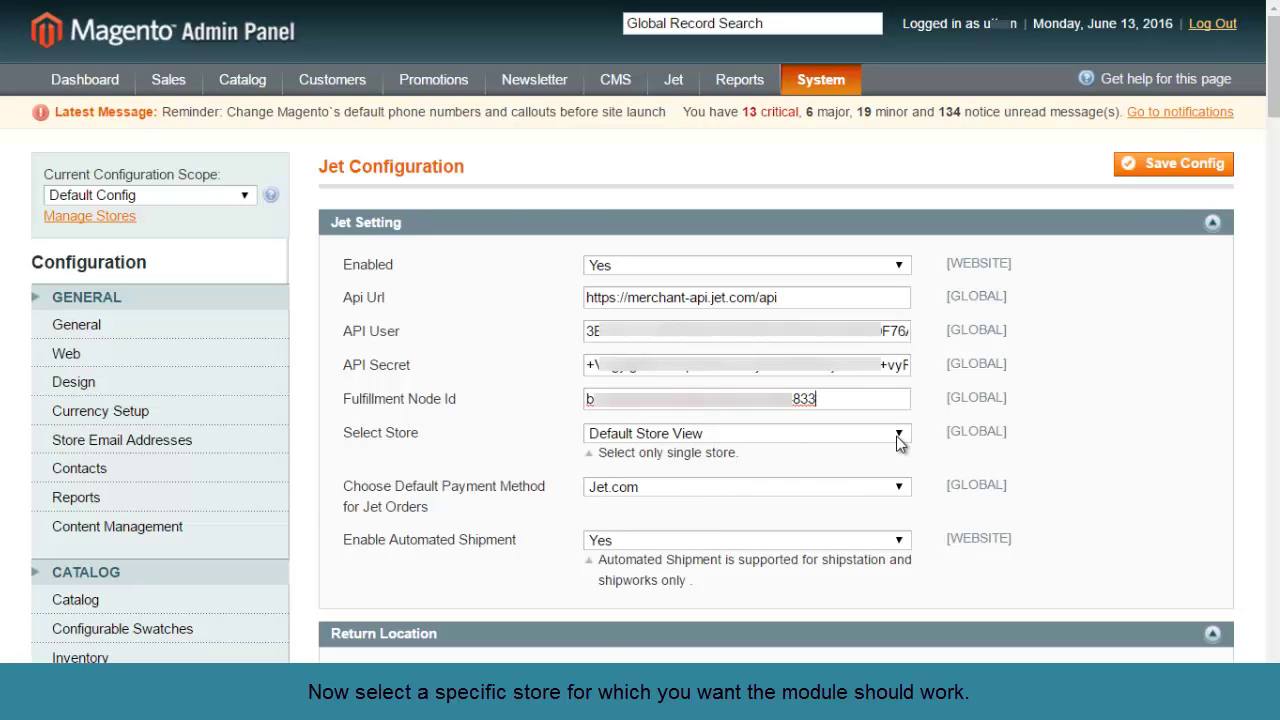
- Choose Default Store View as the store and Jet.com as the default payment method for Jet orders
left_click(899, 443)
left_click(899, 450)
left_click(909, 490)
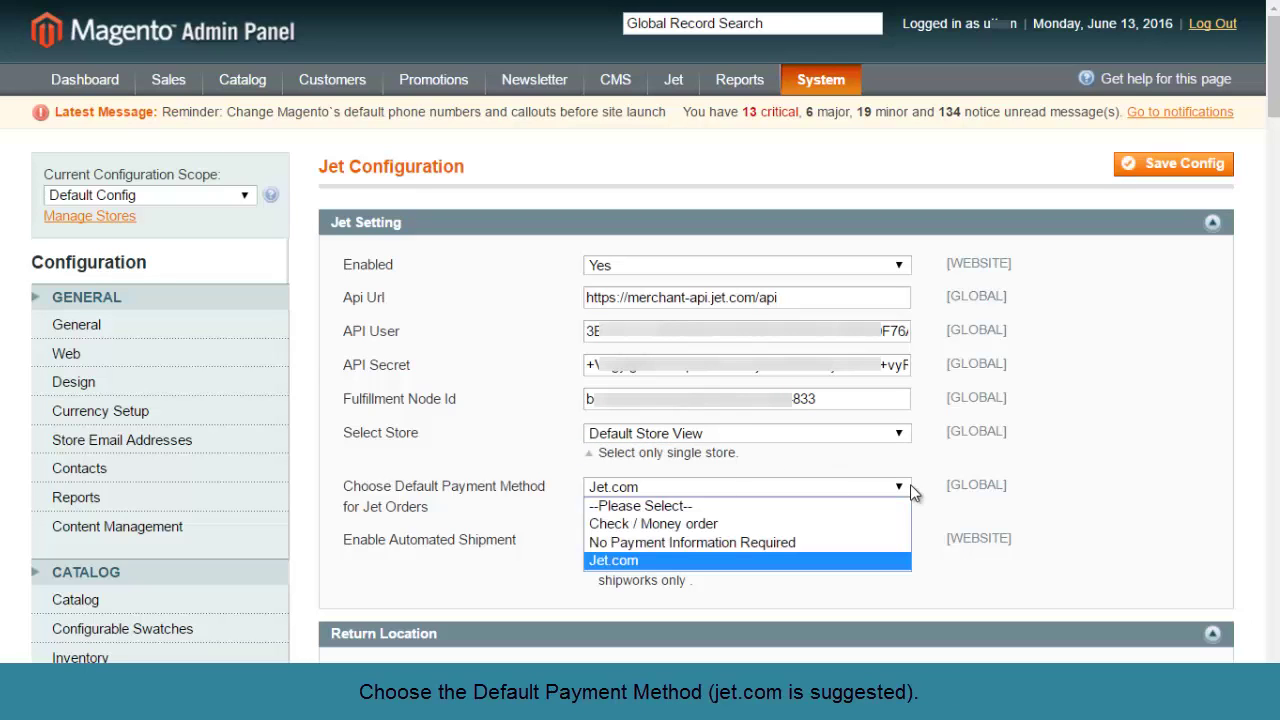
left_click(889, 561)
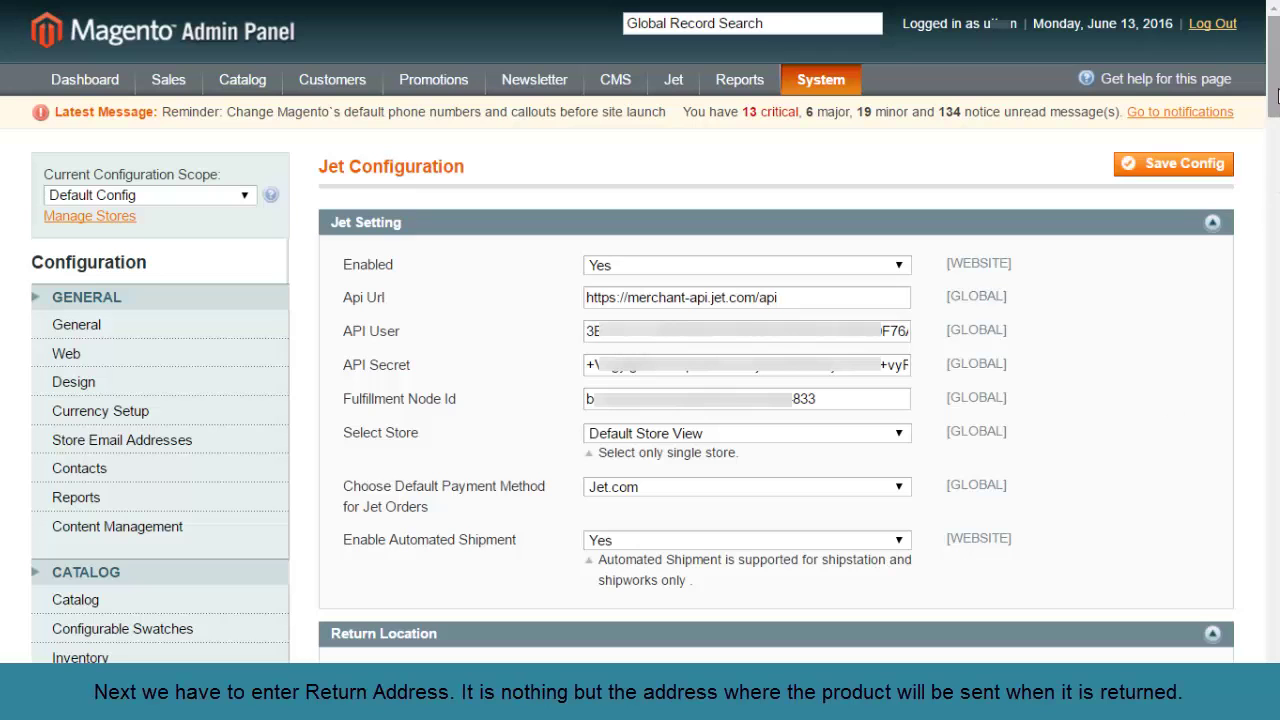
- Fill in the Return Location fields with the first fulfillment node's address from Jet Partner
left_click_drag(1276, 93, 1276, 174)
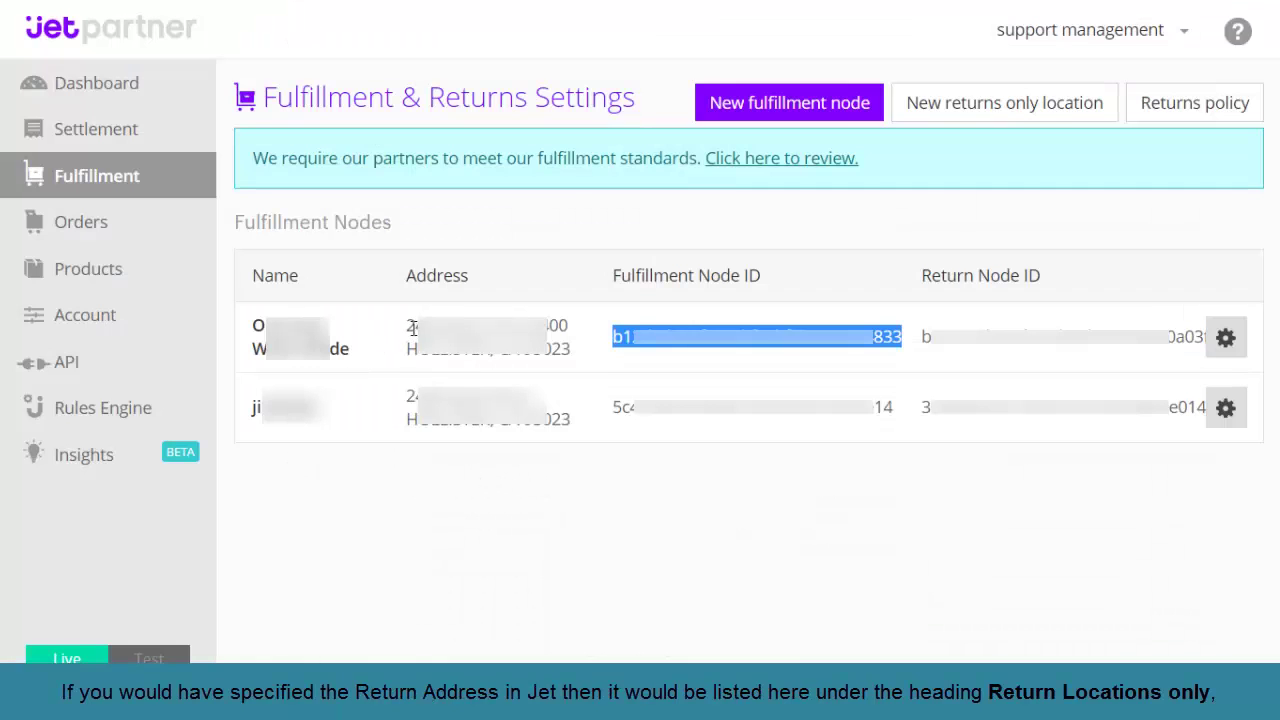
left_click_drag(408, 324, 571, 347)
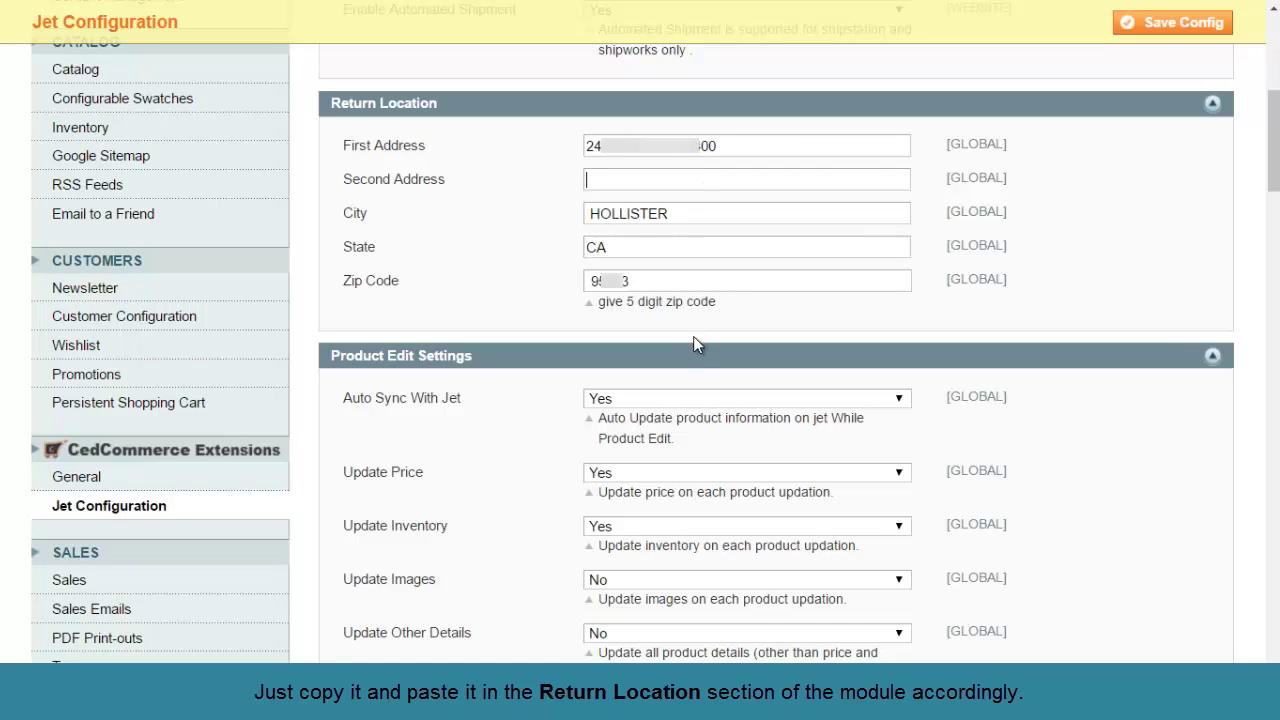
- Set Jet Product Price to Increase By Fixed Price with an amount of 10 in the minimum listing data mapping
scroll(1003, 428, "down", 3)
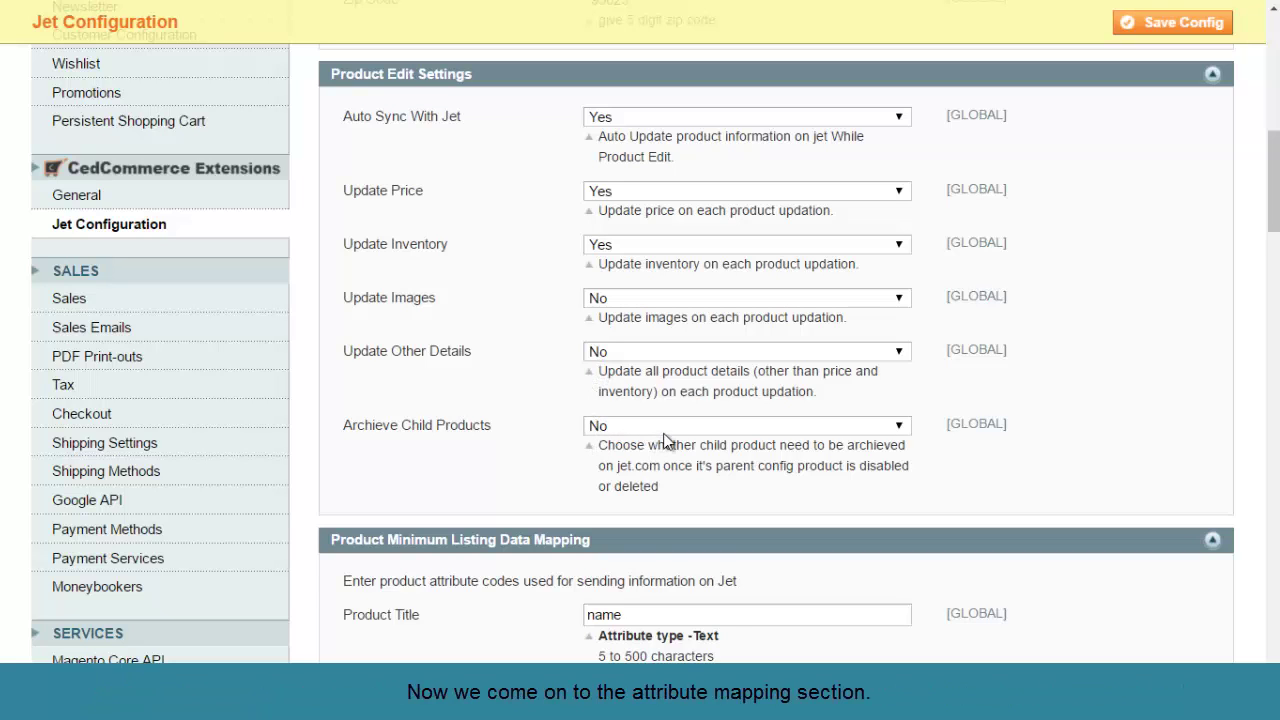
scroll(665, 440, "down", 4)
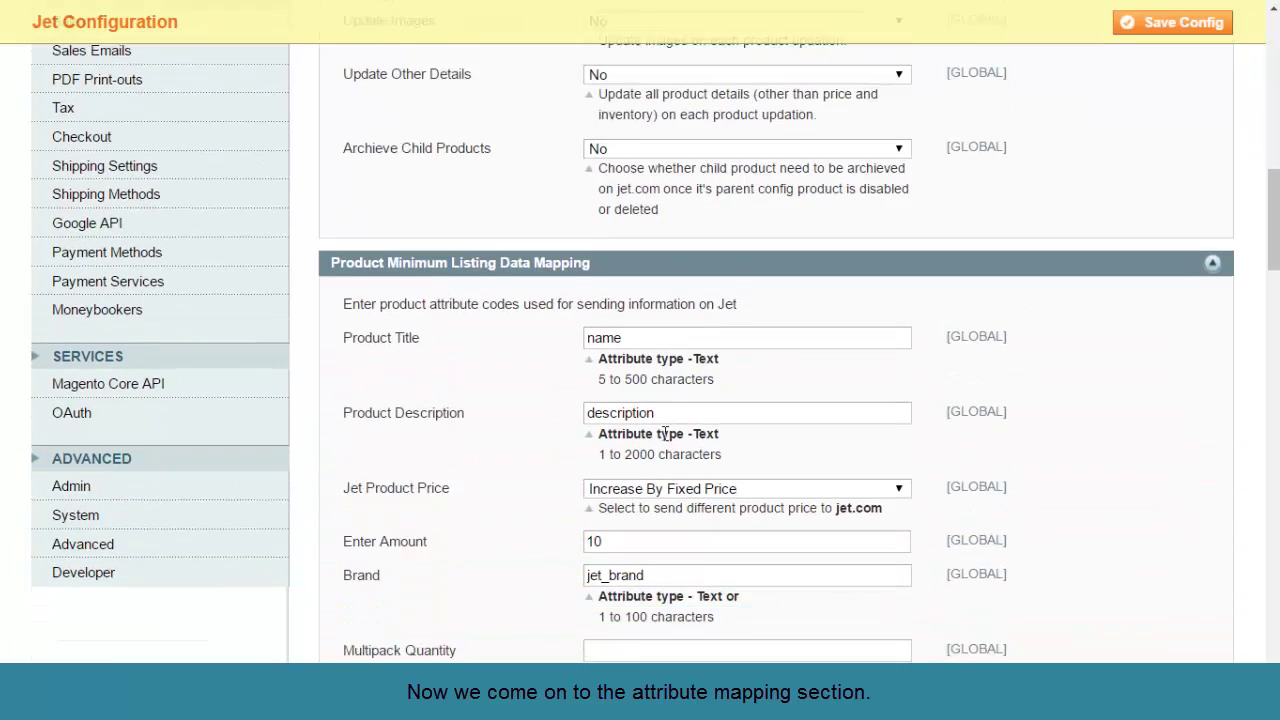
scroll(665, 434, "down", 1)
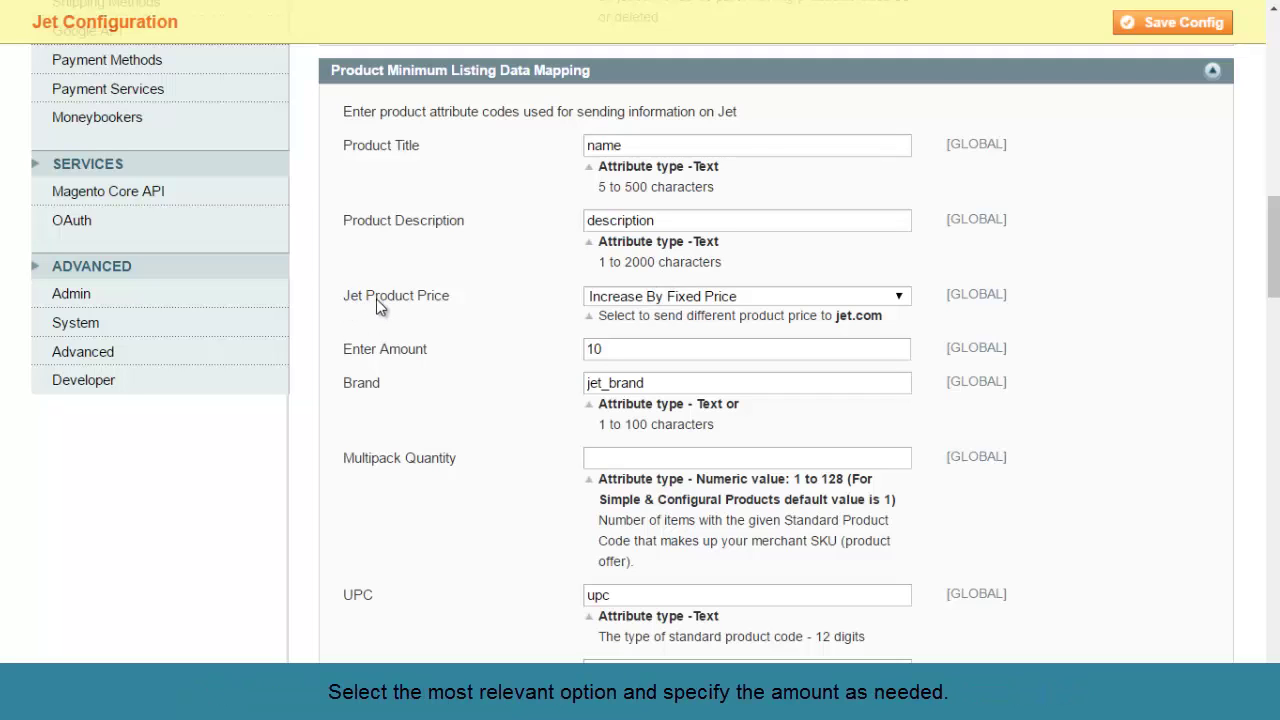
left_click(906, 299)
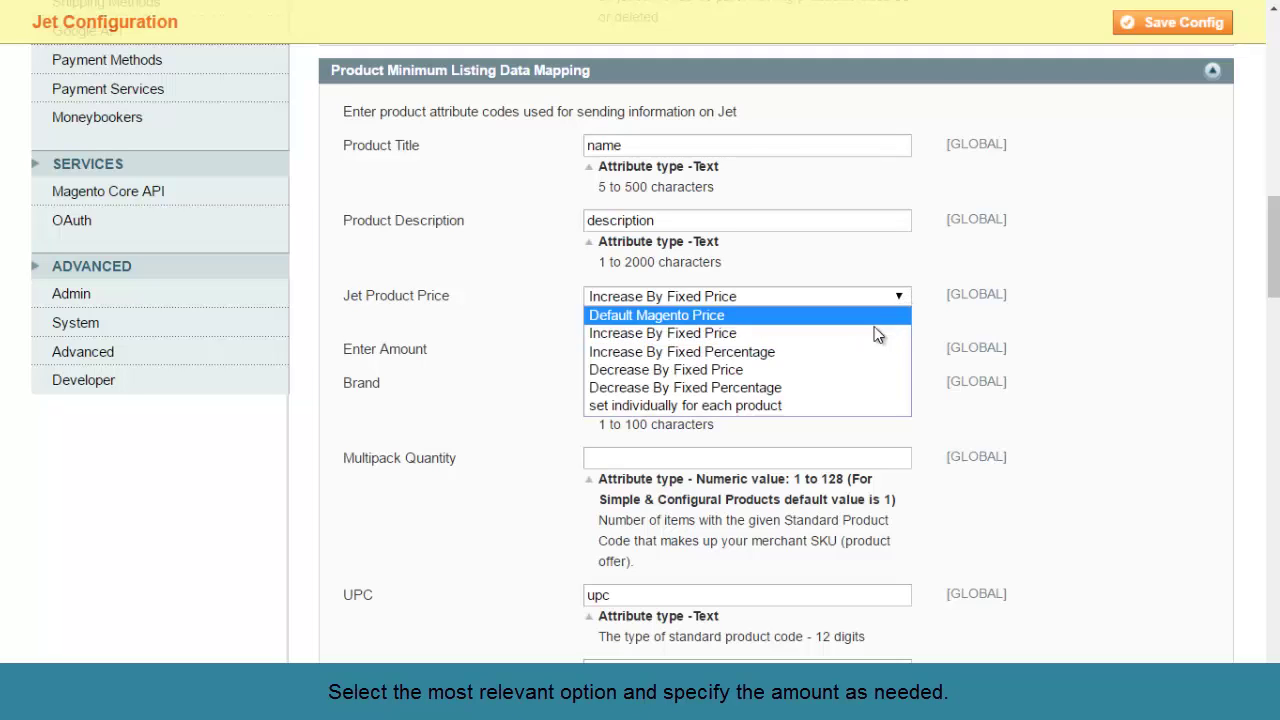
left_click(773, 333)
left_click_drag(656, 346, 563, 340)
- Review the UPC and remaining product attribute mappings, and save the Jet configuration
scroll(651, 413, "down", 3)
scroll(651, 413, "down", 1)
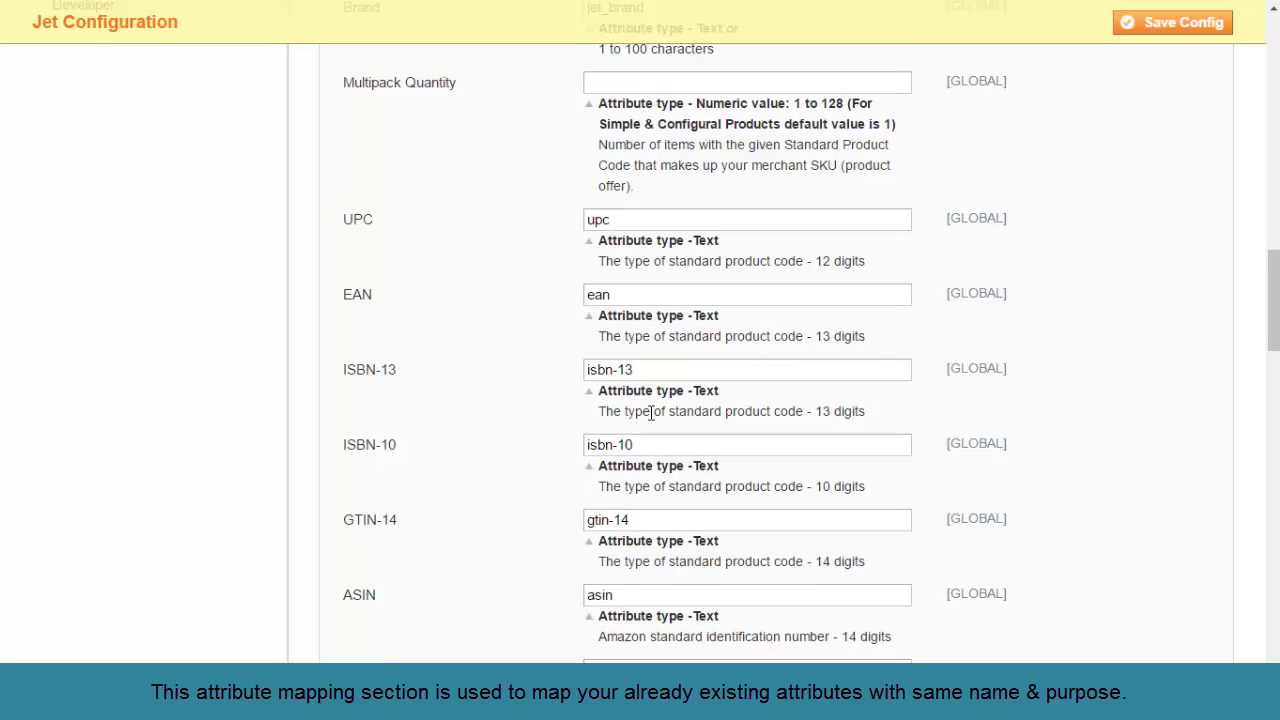
left_click(621, 218)
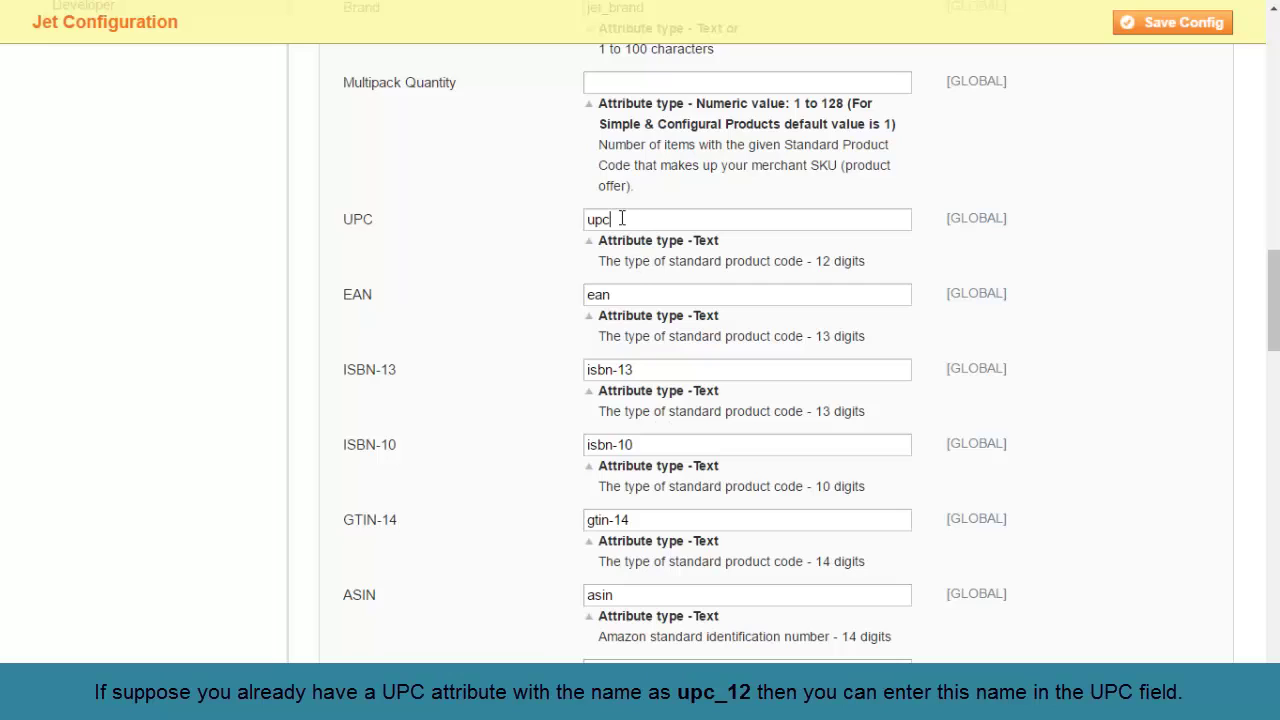
left_click_drag(621, 218, 580, 210)
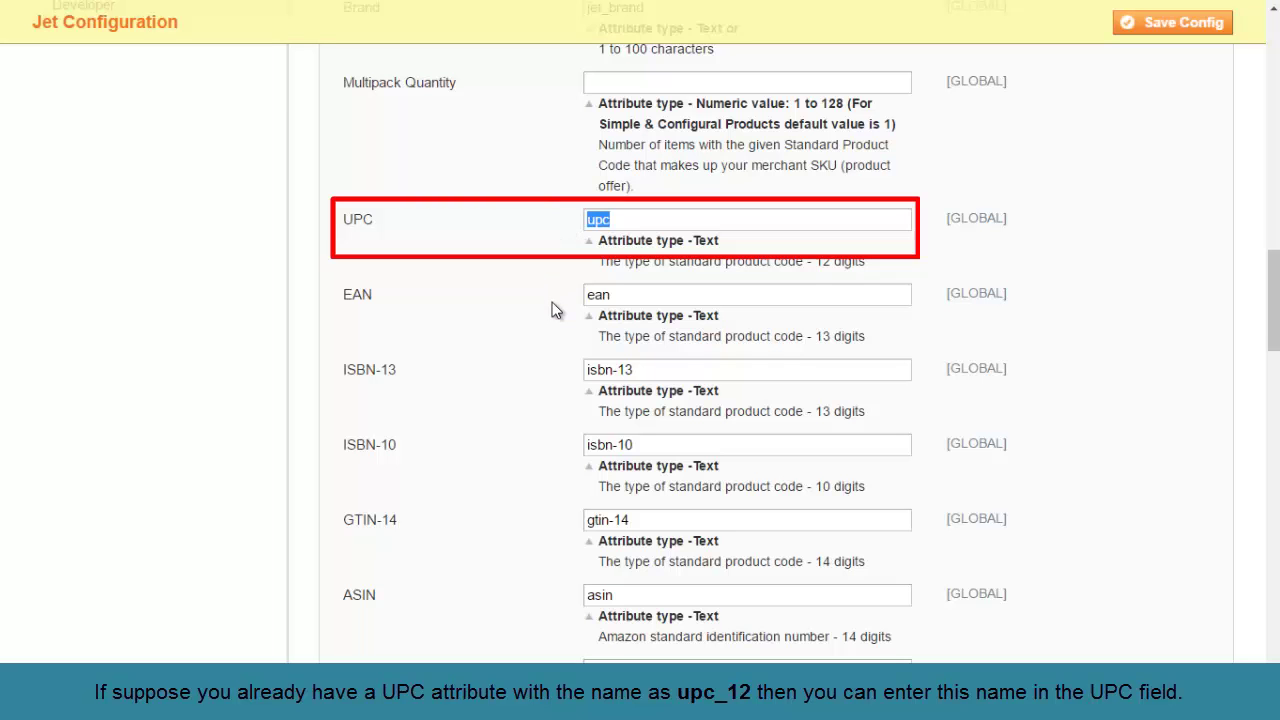
key("Tab")
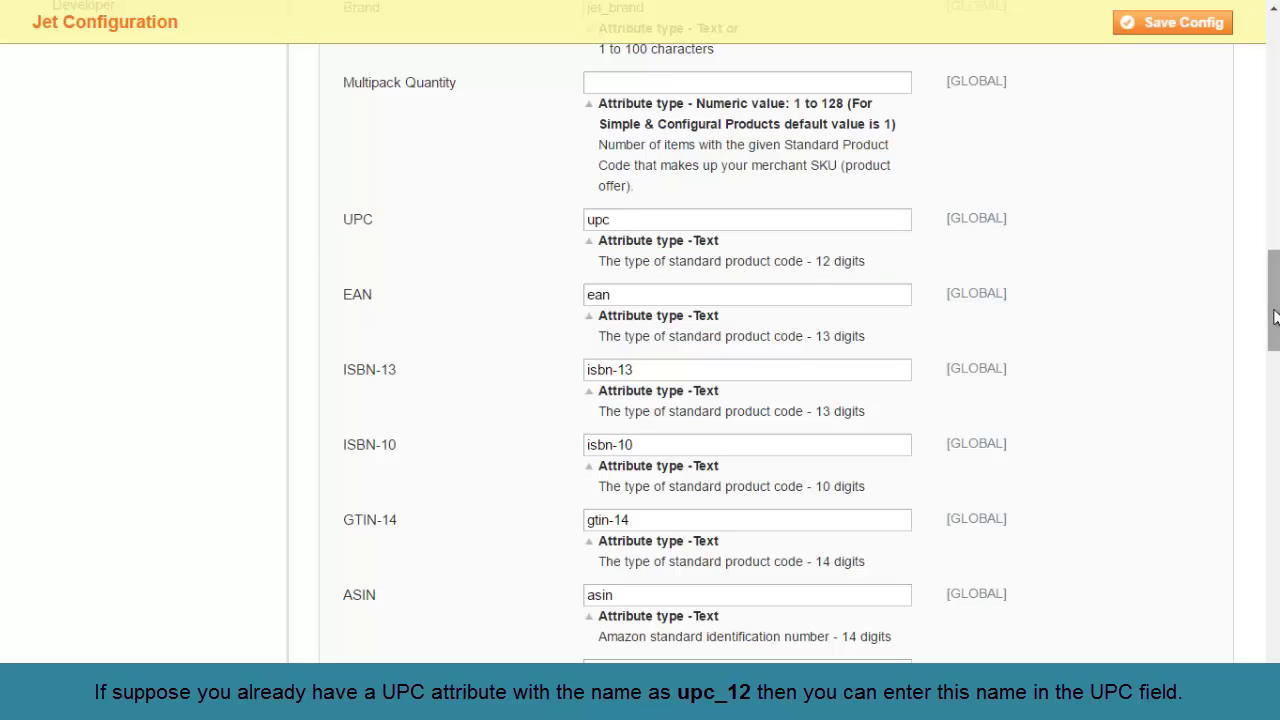
left_click_drag(1276, 315, 1278, 658)
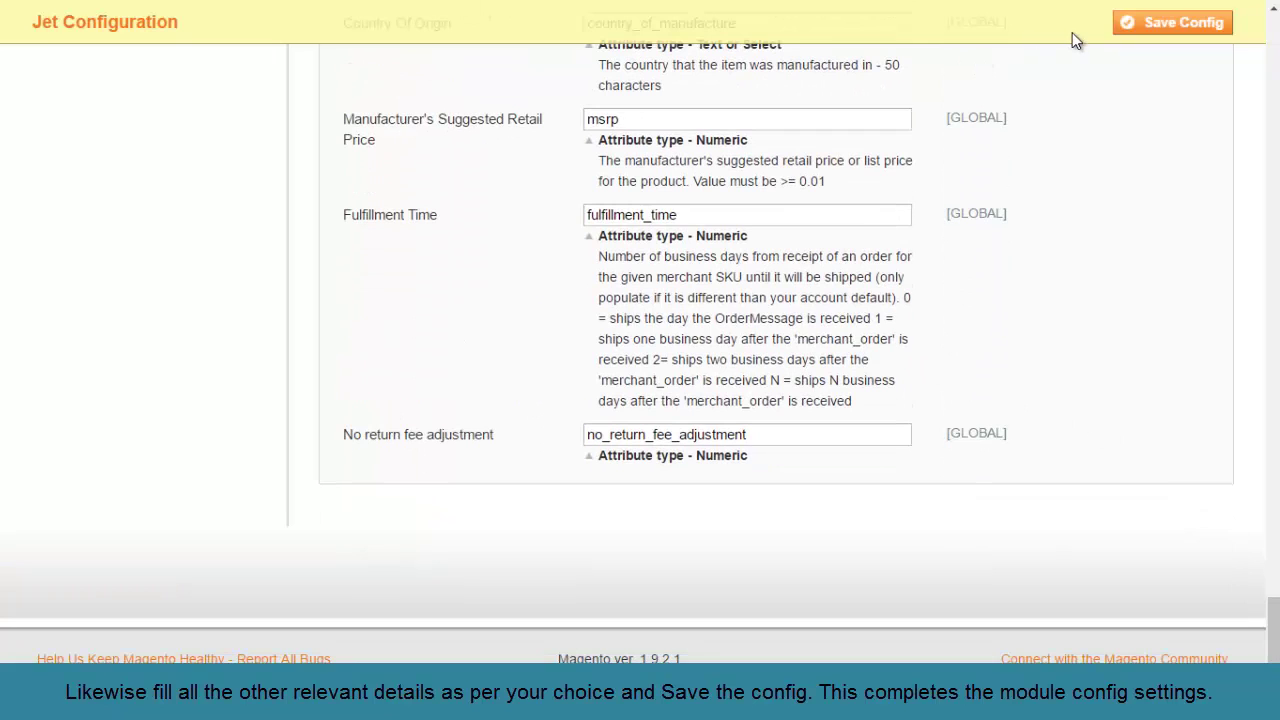
left_click(1170, 28)
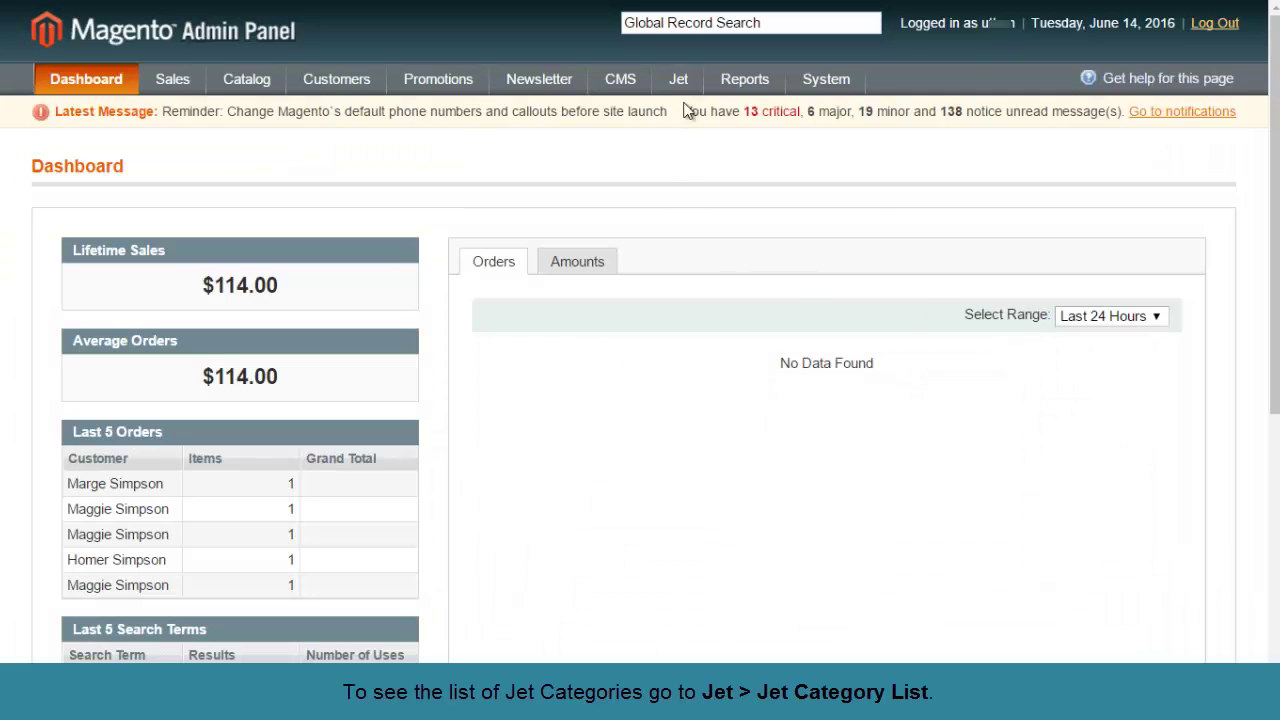
- Open the Jet Category List and look through the categories with their IDs, paths and attributes
mouse_move(686, 93)
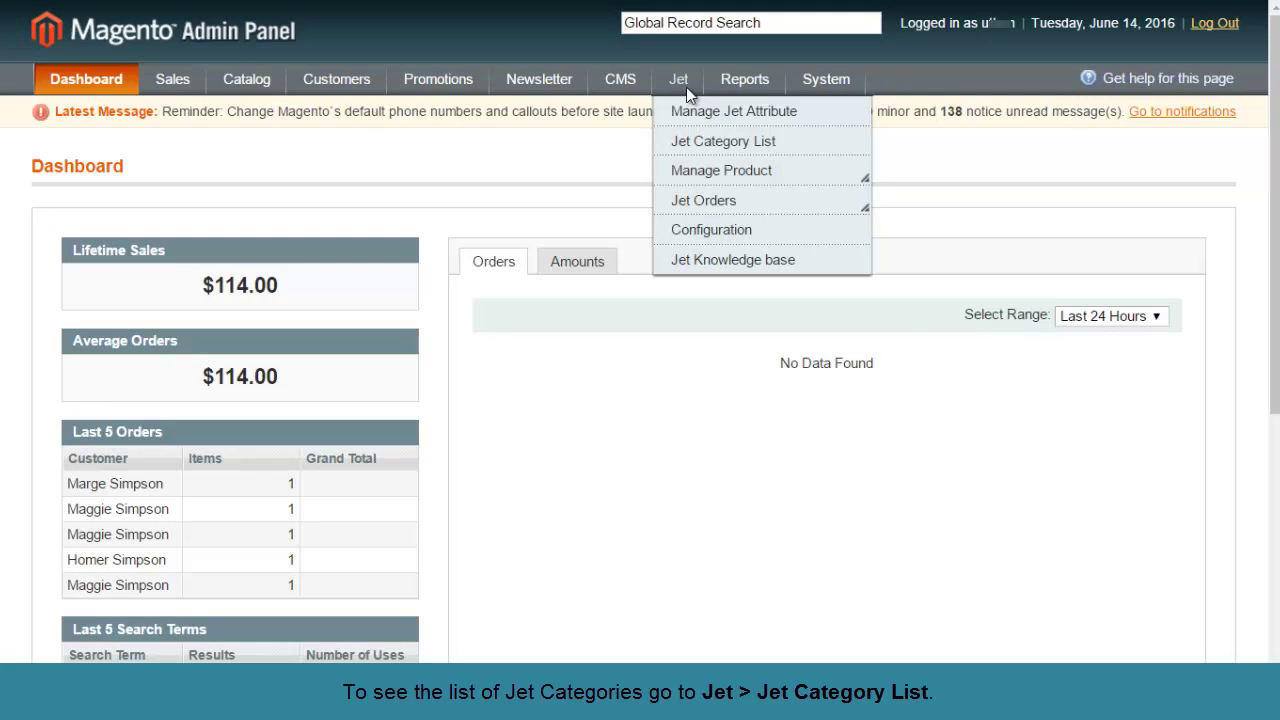
left_click(703, 143)
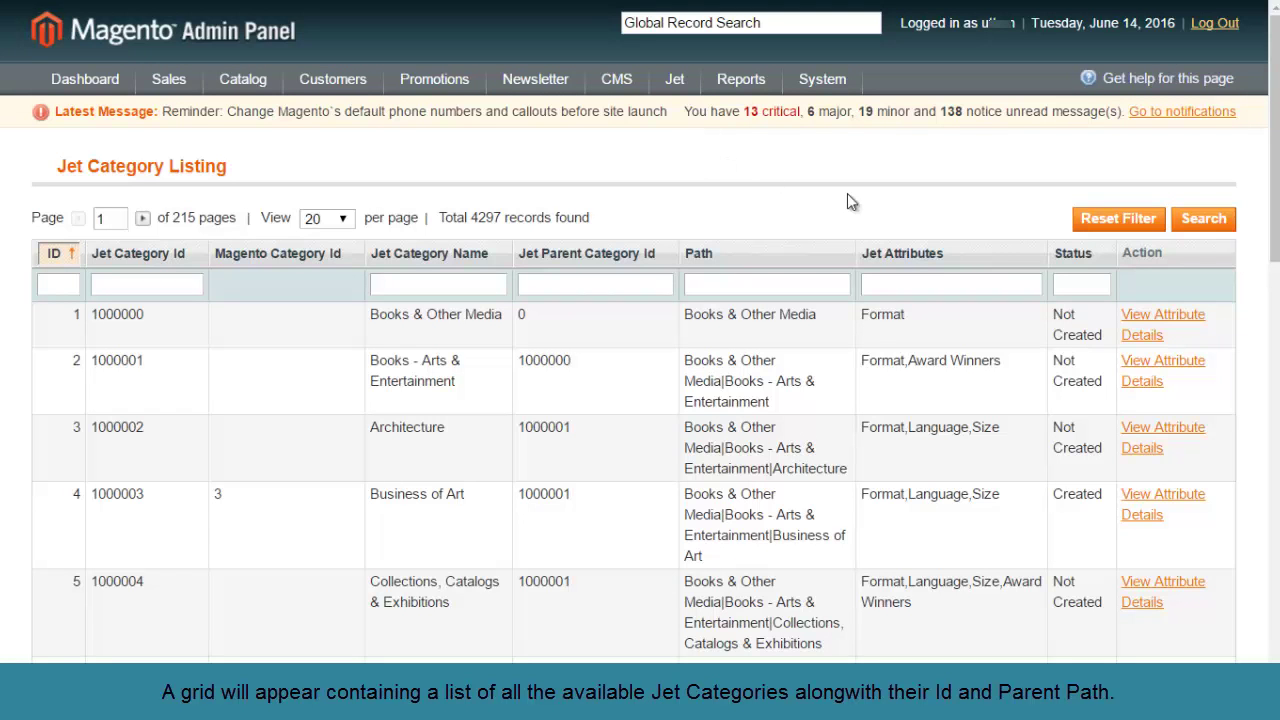
scroll(866, 281, "down", 10)
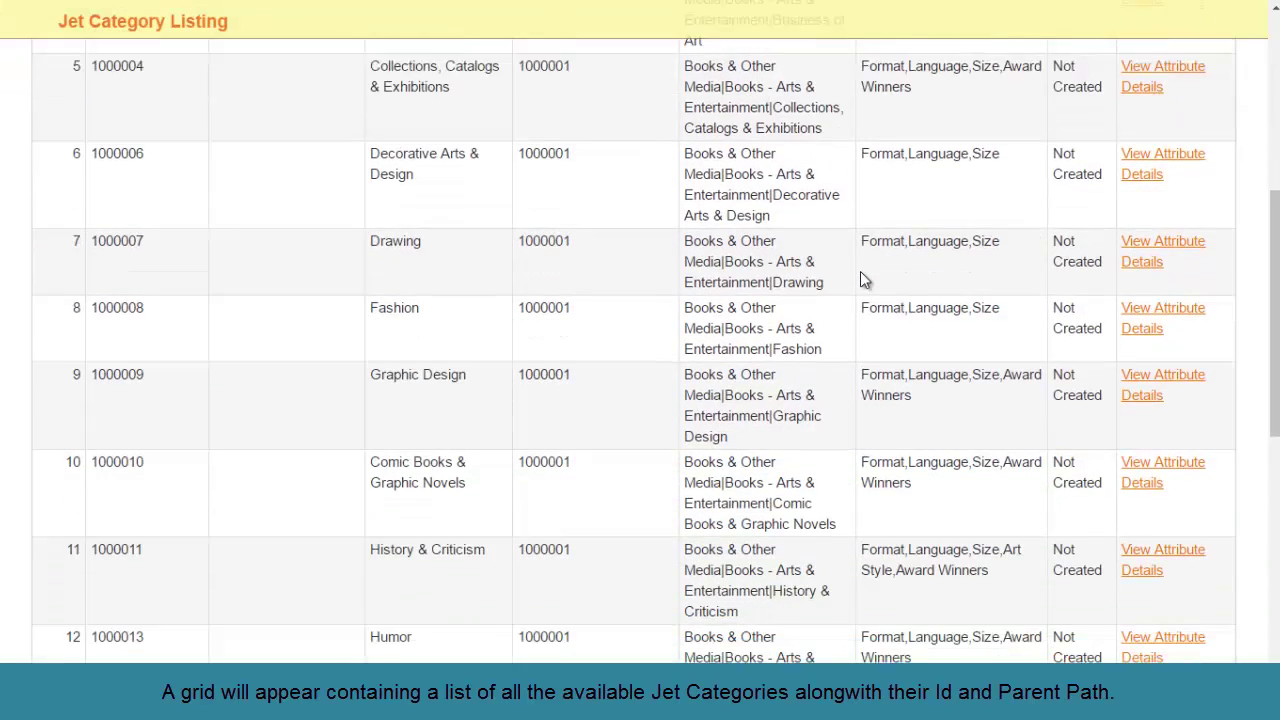
scroll(864, 281, "down", 2)
scroll(864, 281, "up", 13)
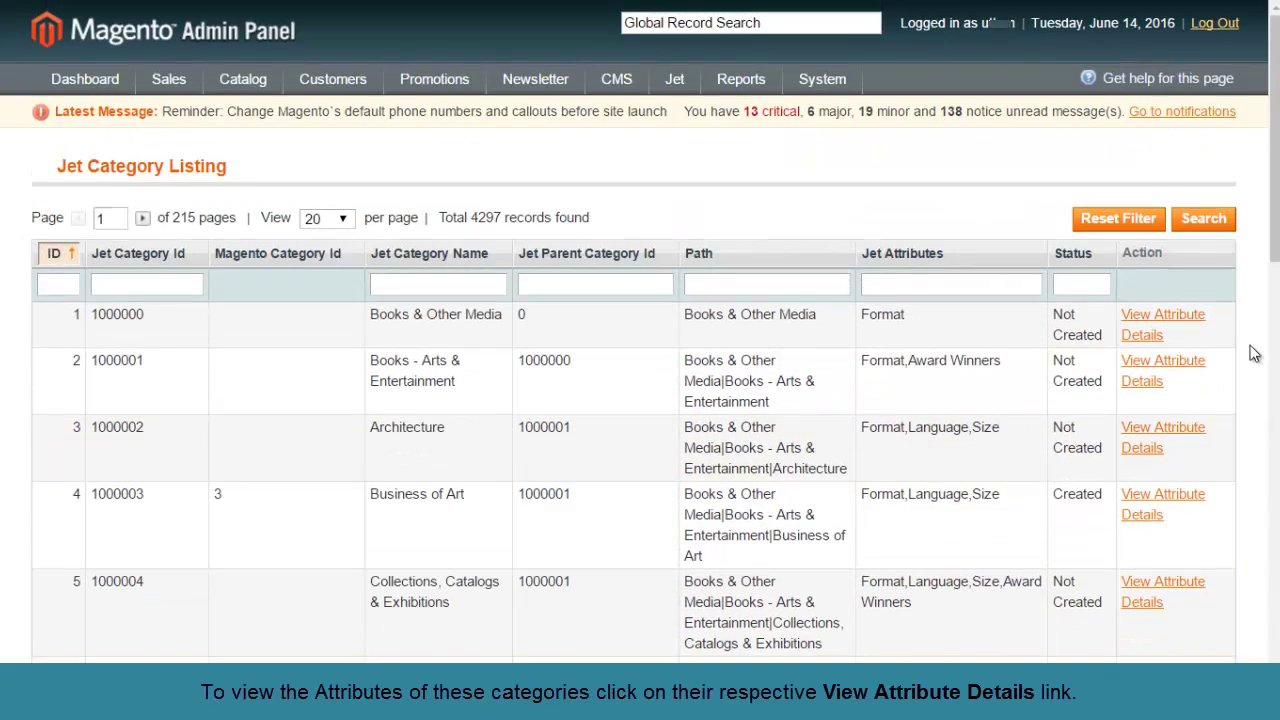
- View the attribute details of the Books & Other Media Jet category and return to the category listing
left_click(1160, 322)
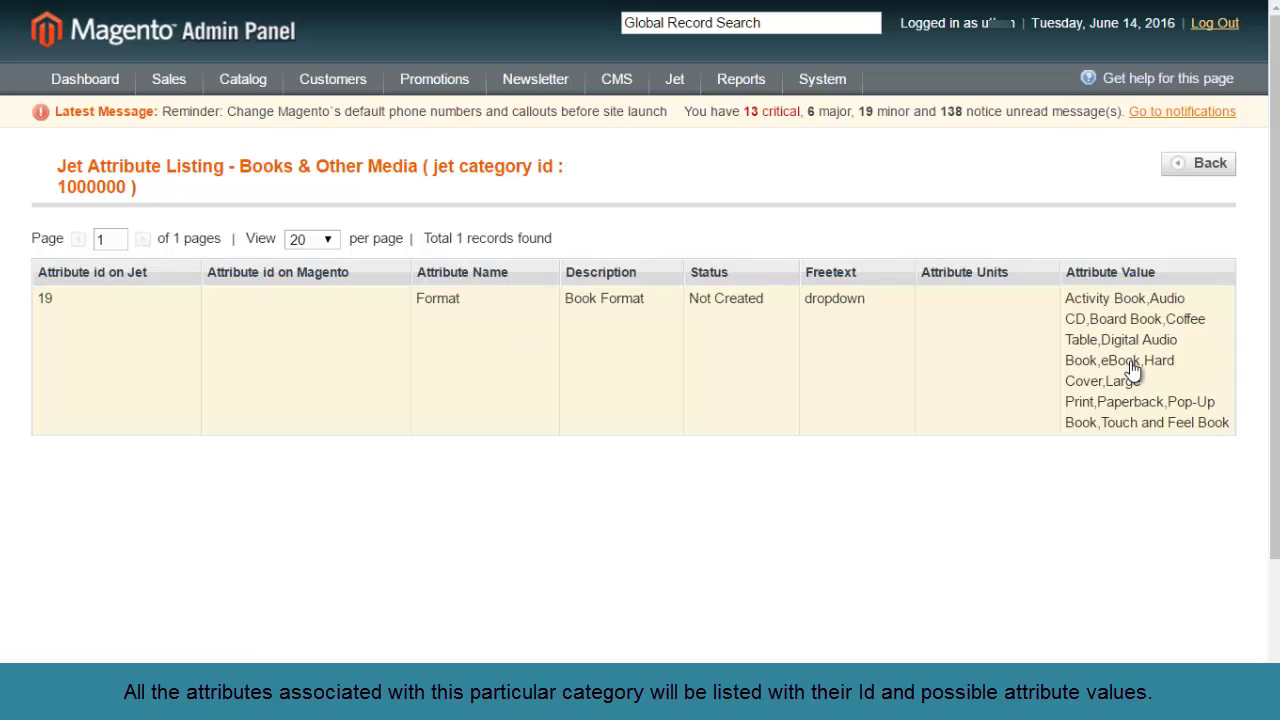
left_click(1199, 163)
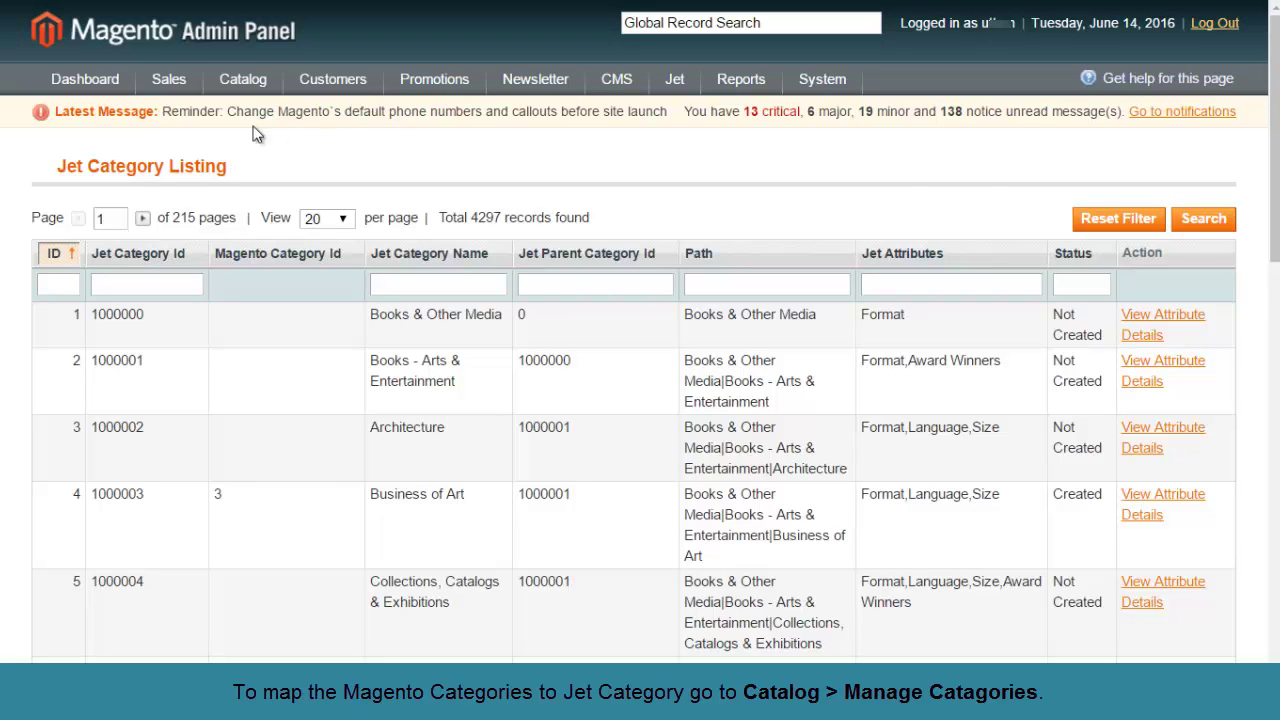
- Map the Magento category Adirondack_Chairs to the Jet category Furniture > Outdoor Furniture > Rocking Chairs and save the category
mouse_move(247, 92)
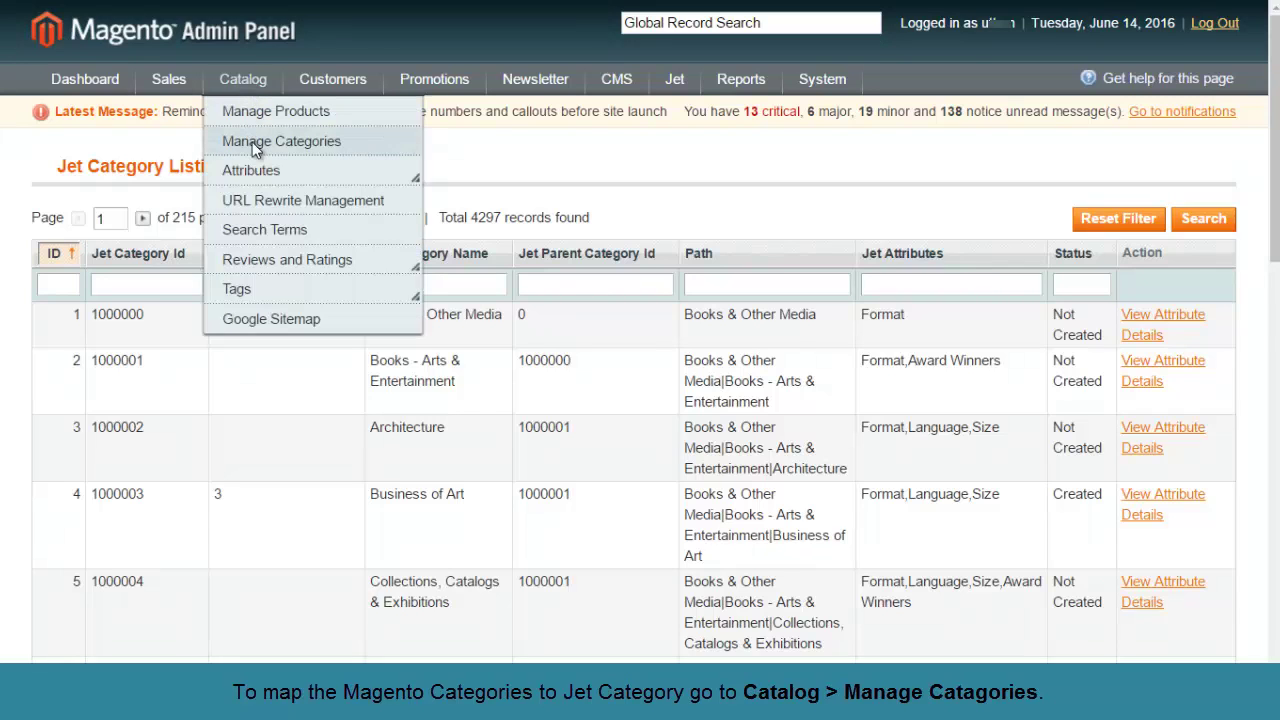
left_click(252, 142)
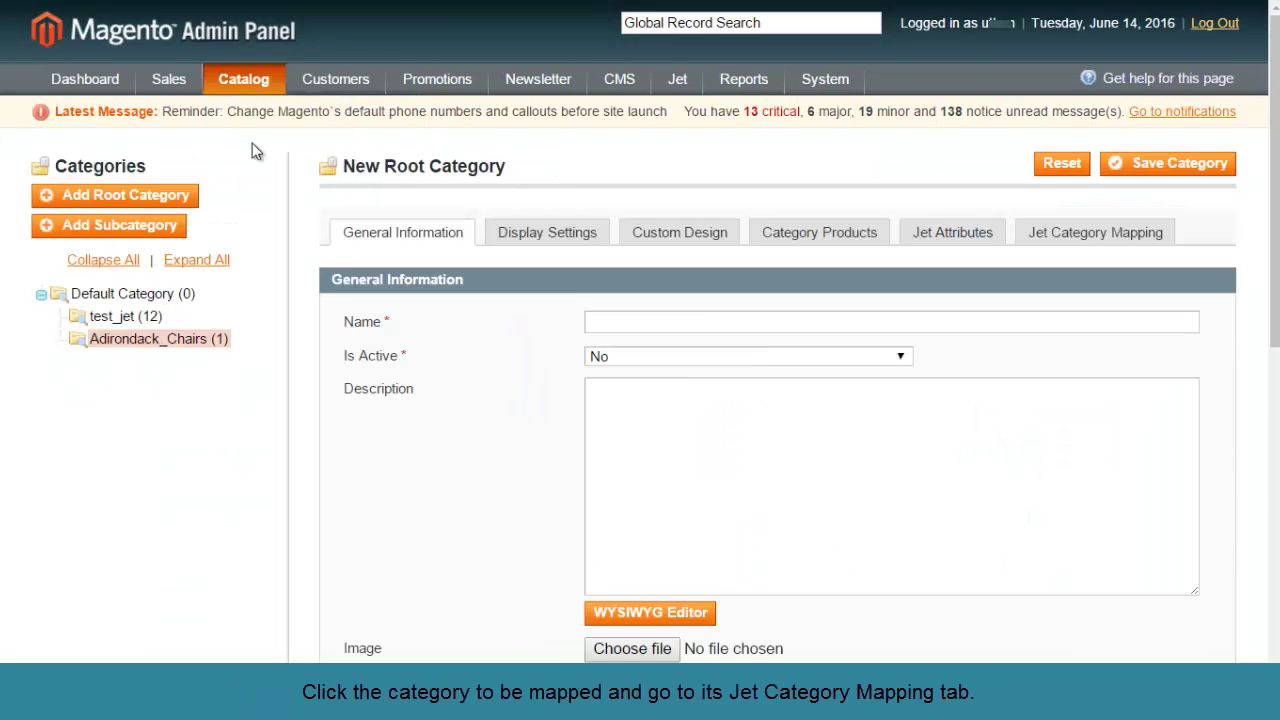
left_click(119, 342)
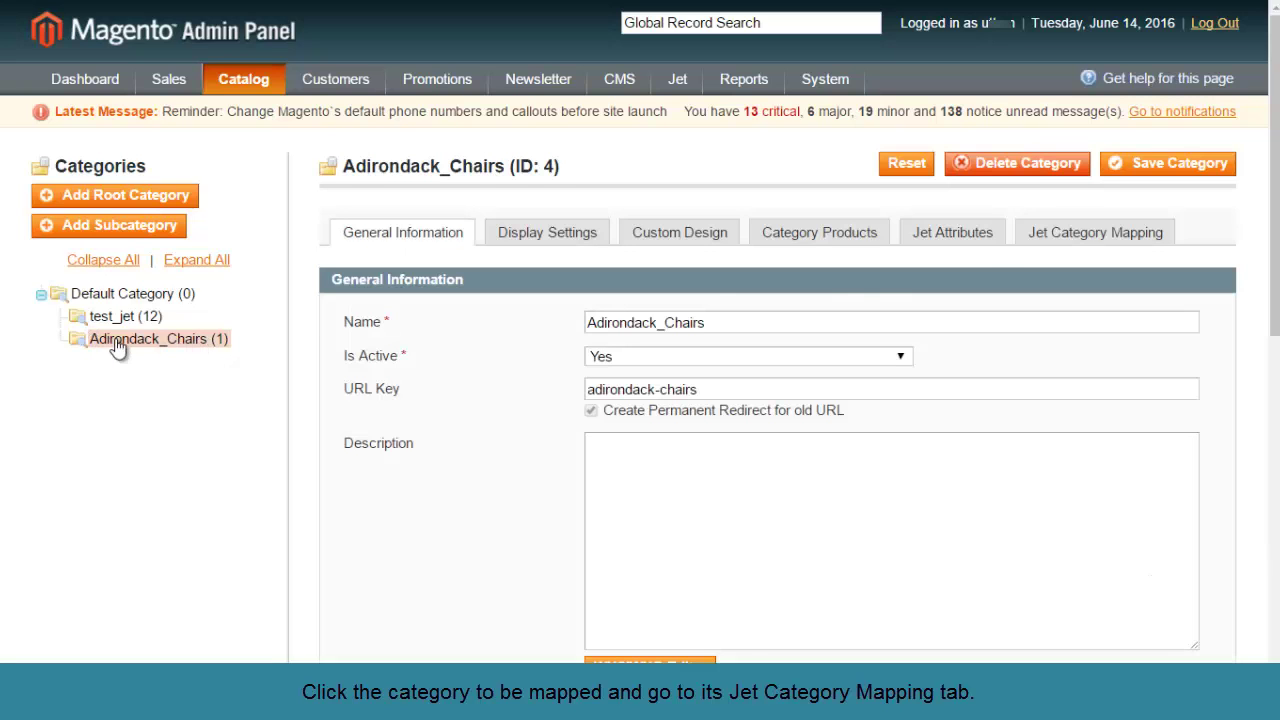
left_click(1107, 236)
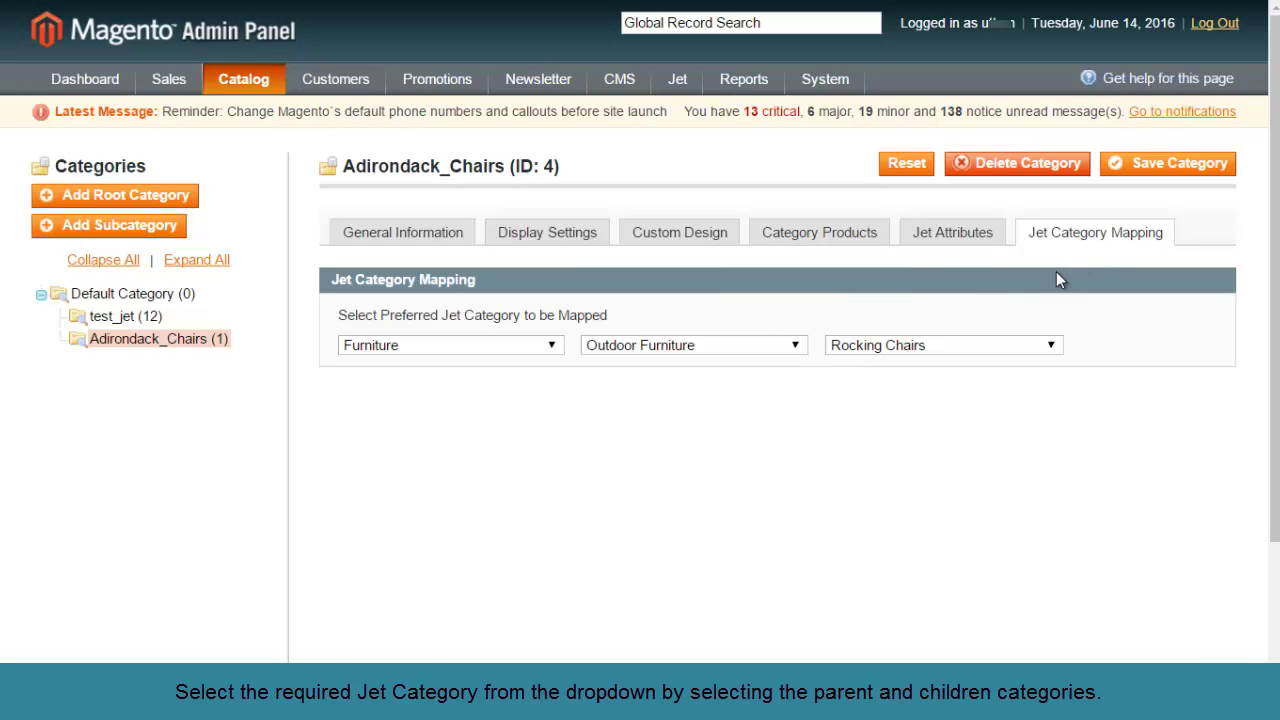
left_click(550, 346)
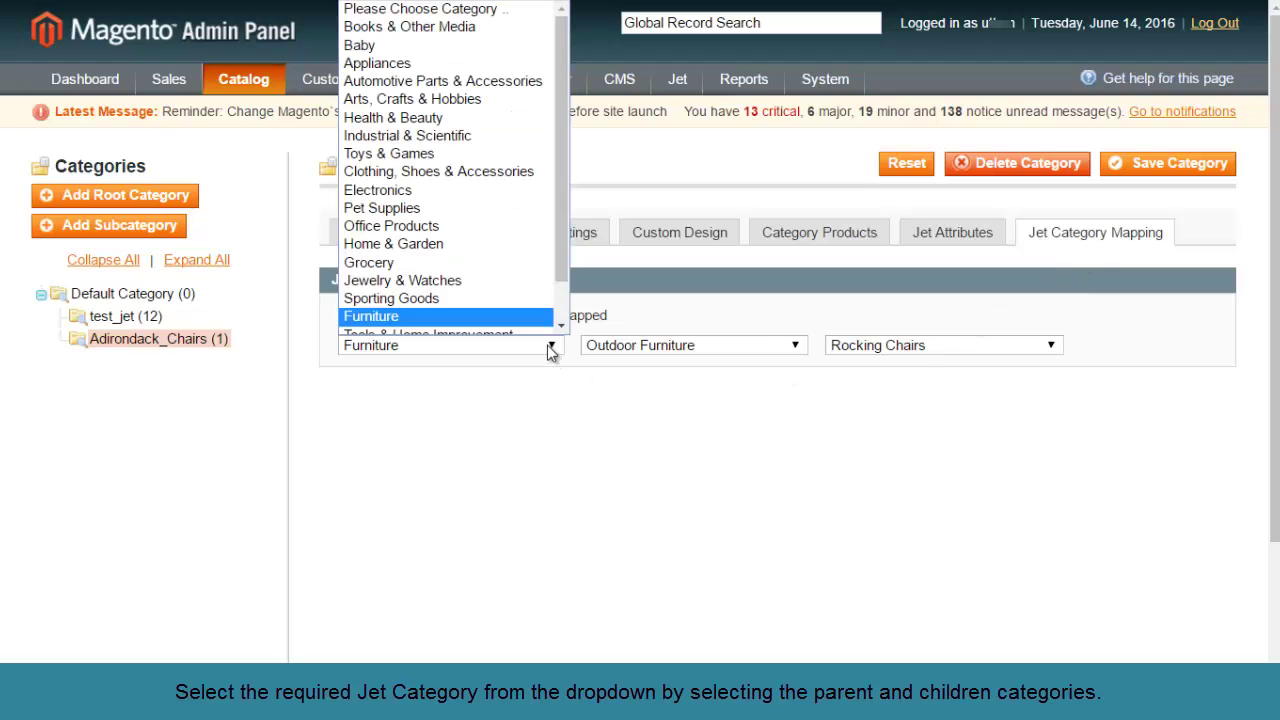
left_click(548, 350)
left_click(786, 357)
left_click(785, 358)
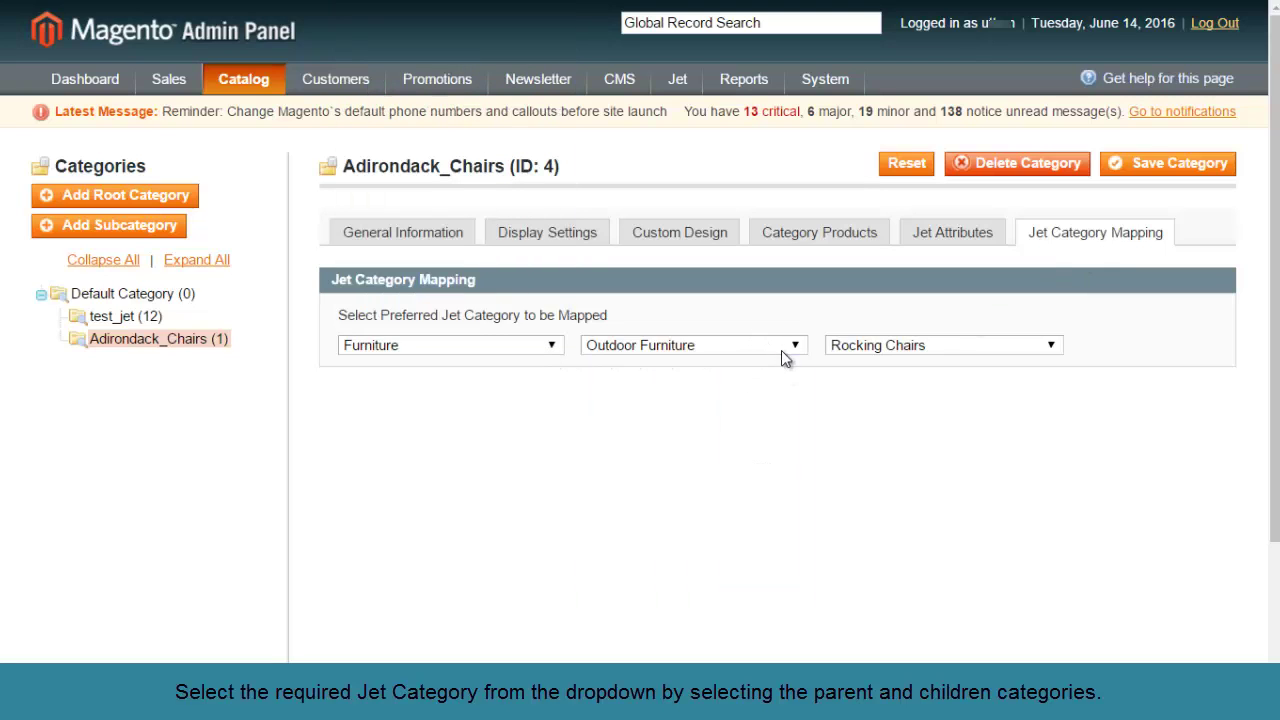
left_click(1050, 348)
left_click(1050, 350)
left_click(1178, 174)
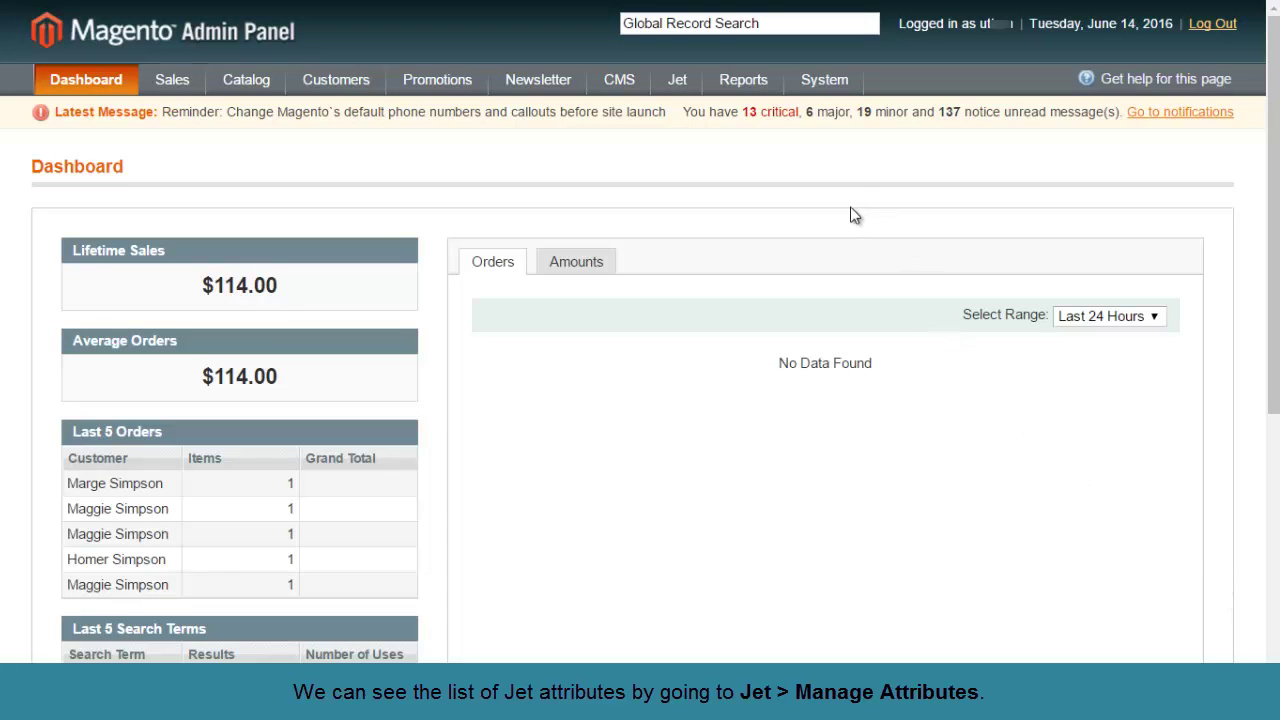
- Open the Jet attribute management list and look through the attributes
mouse_move(679, 90)
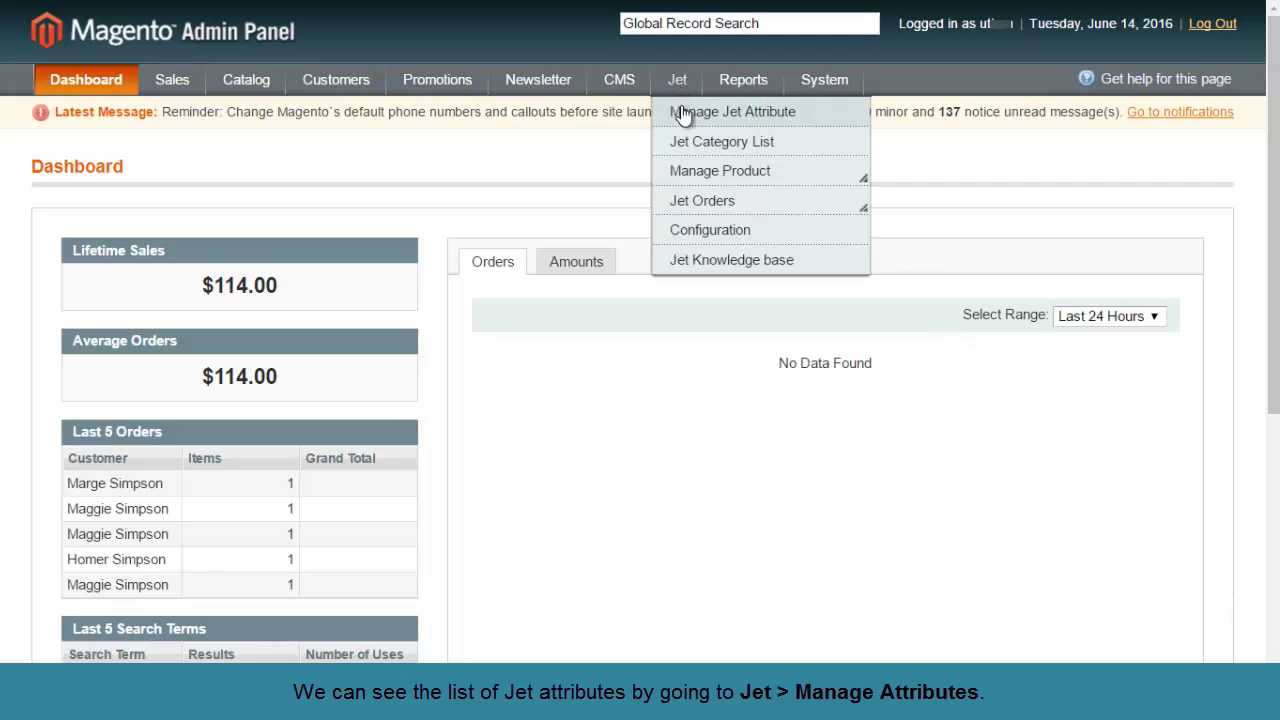
left_click(685, 113)
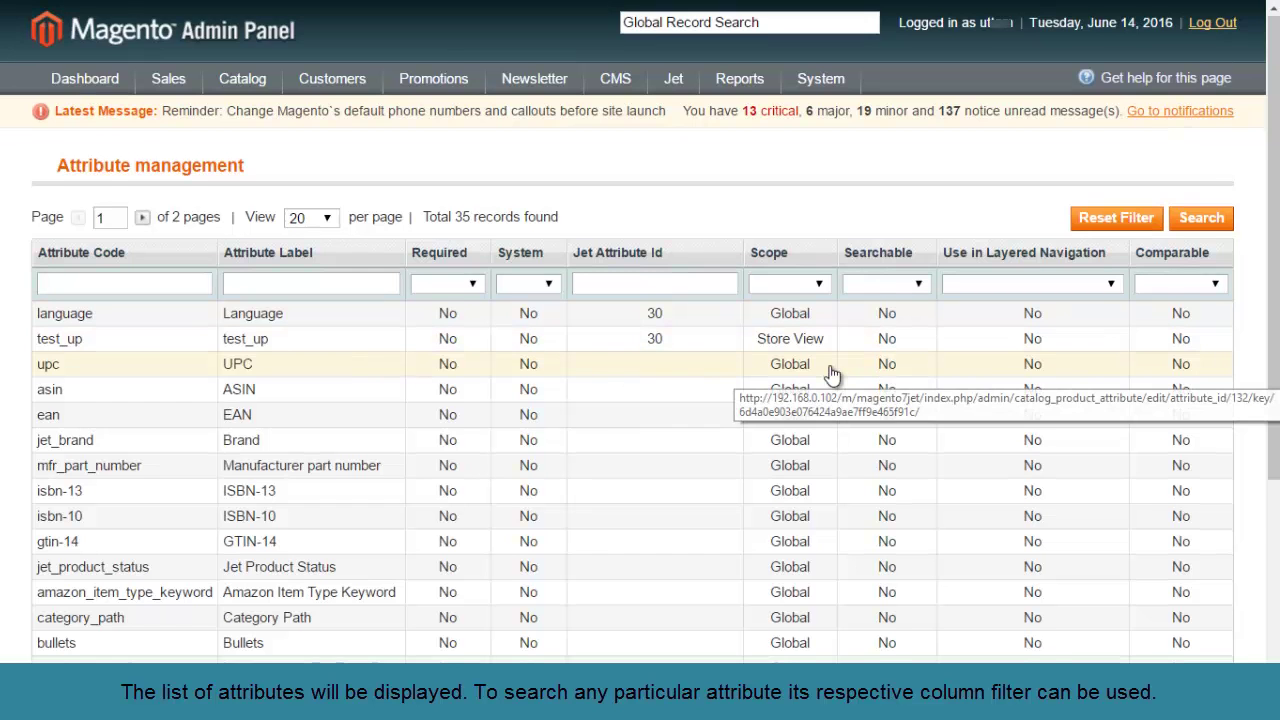
scroll(832, 374, "down", 2)
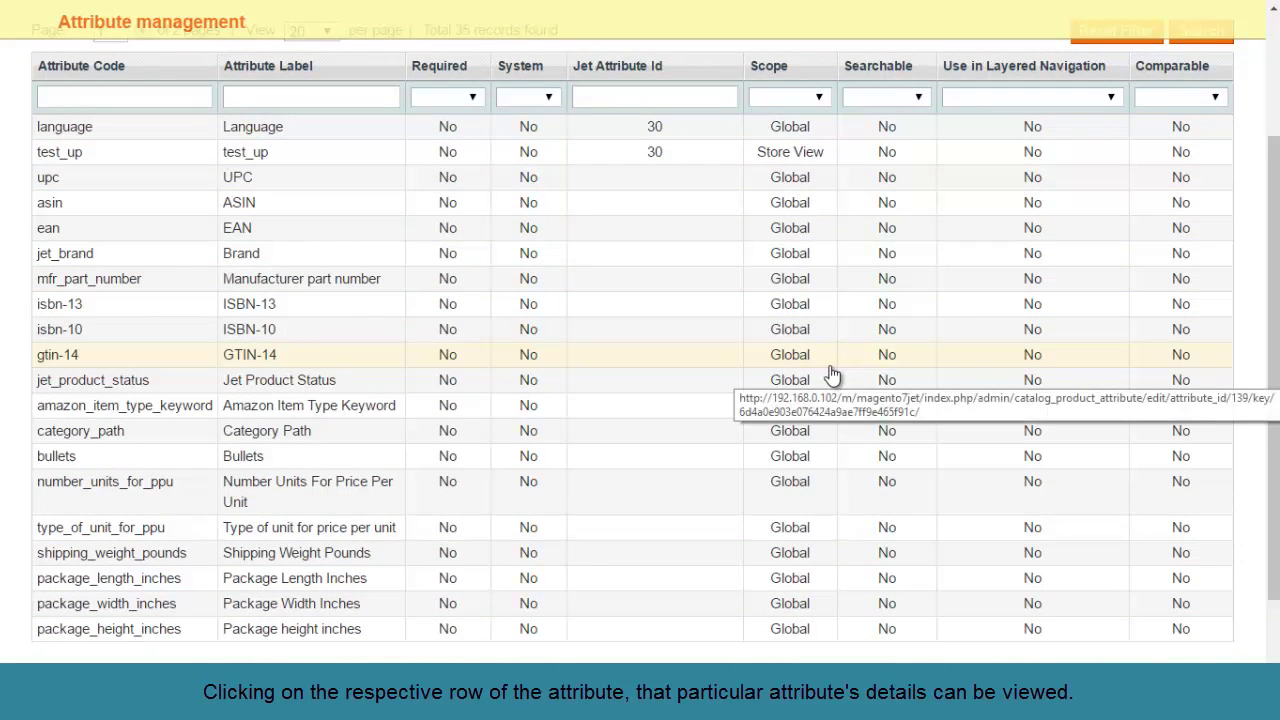
scroll(832, 374, "up", 2)
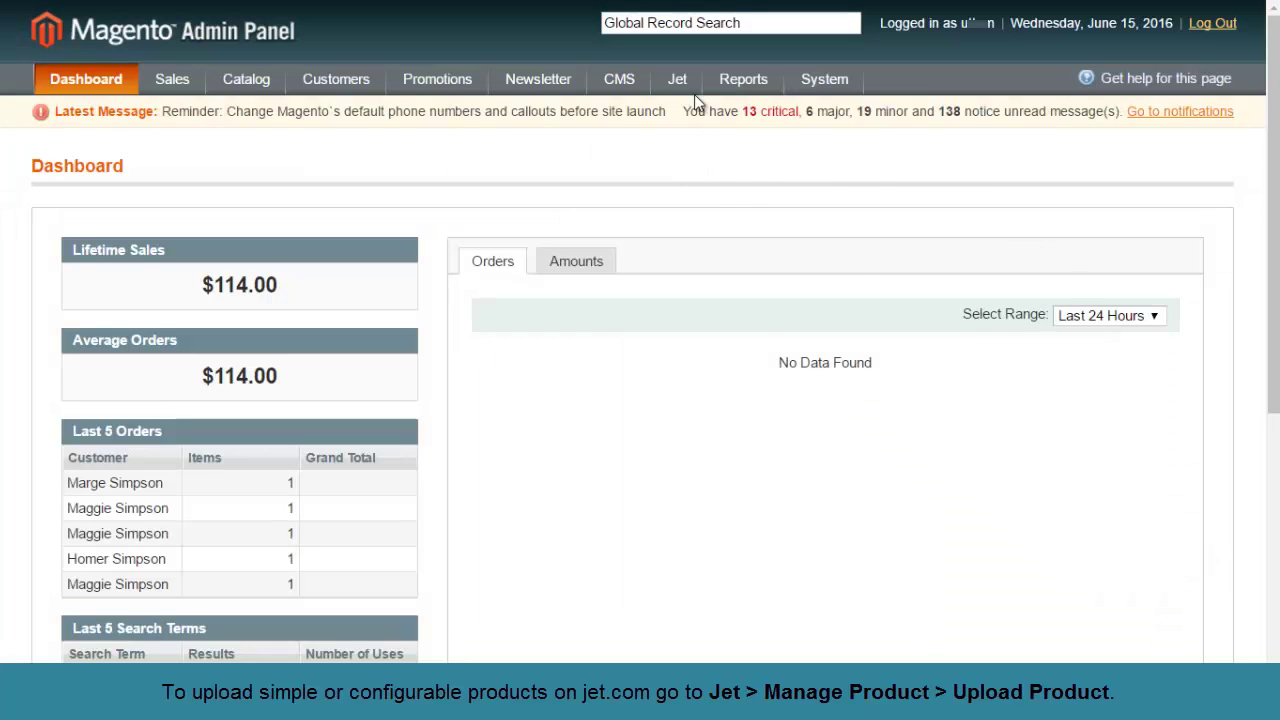
- Open the Sony Mobile product for editing from the Jet product upload grid and show its jetcom attributes
mouse_move(678, 76)
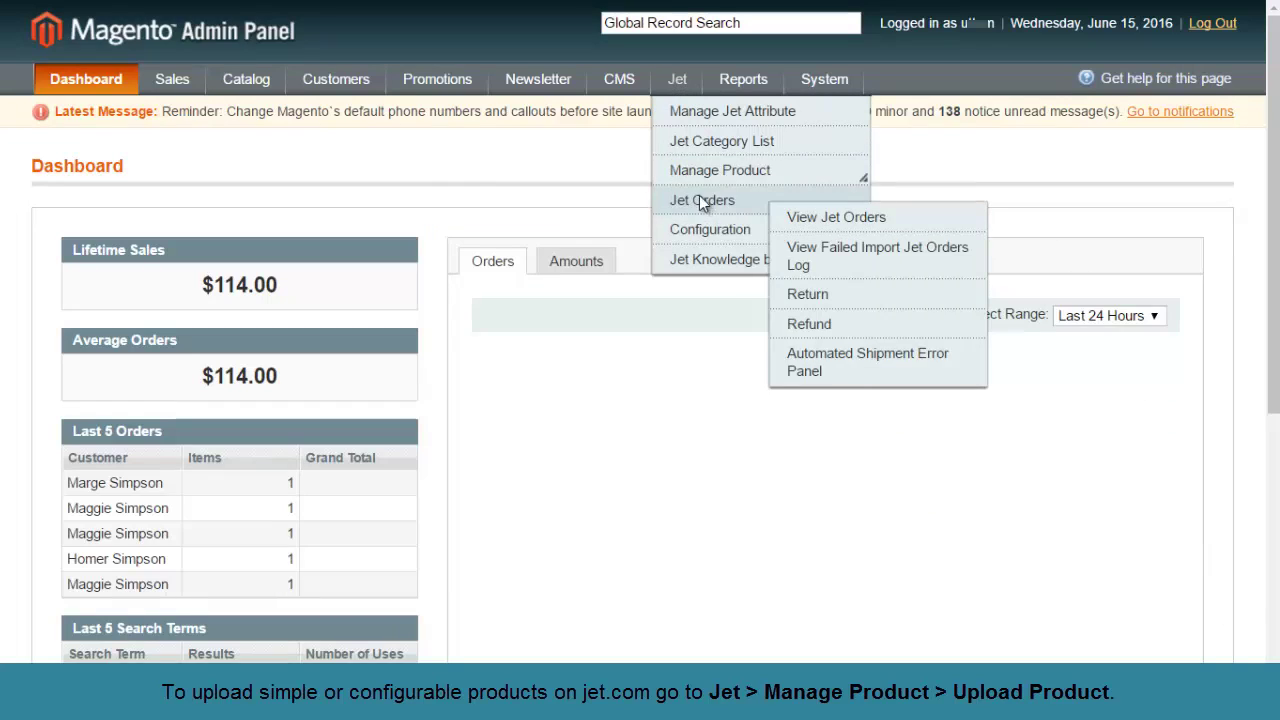
mouse_move(708, 171)
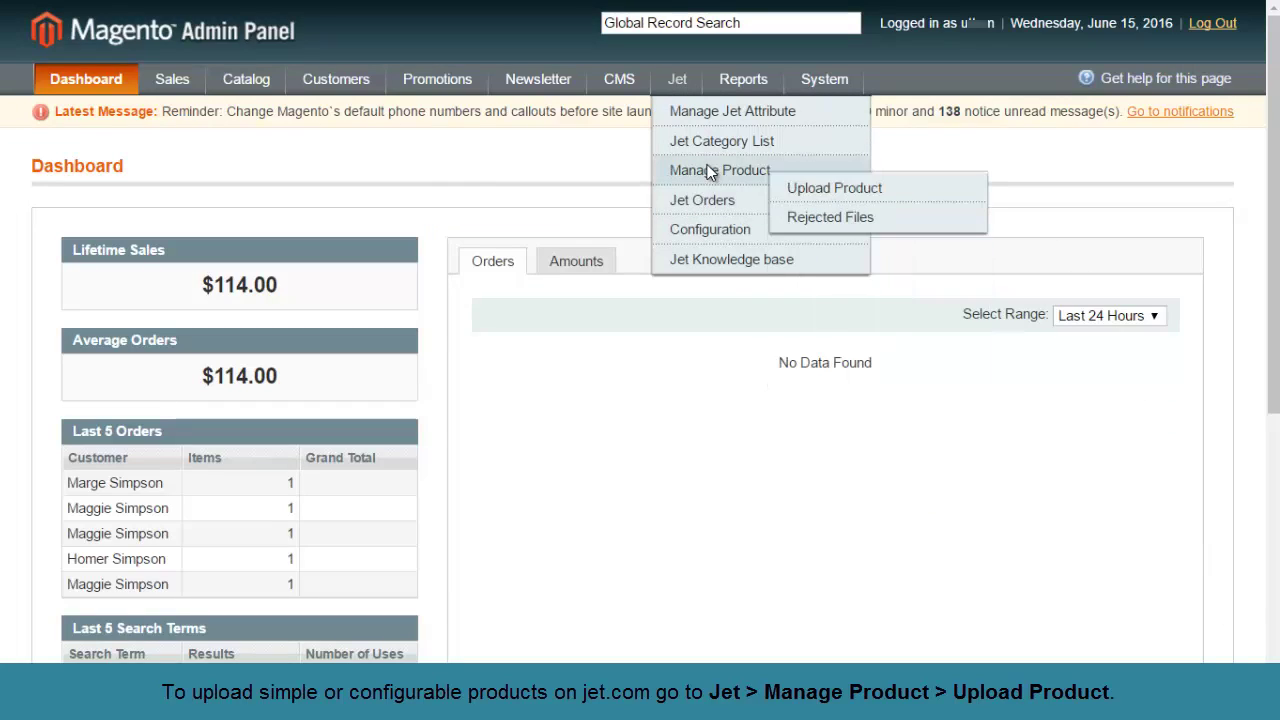
left_click(836, 190)
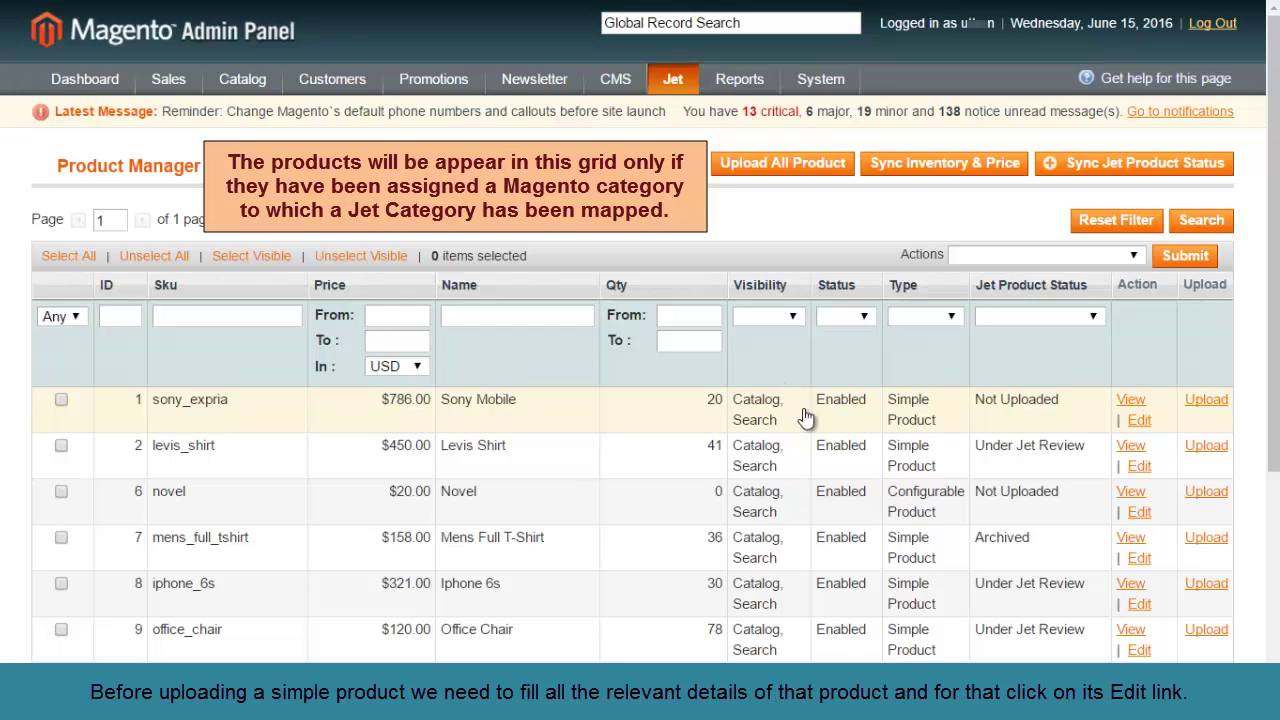
left_click(1139, 419)
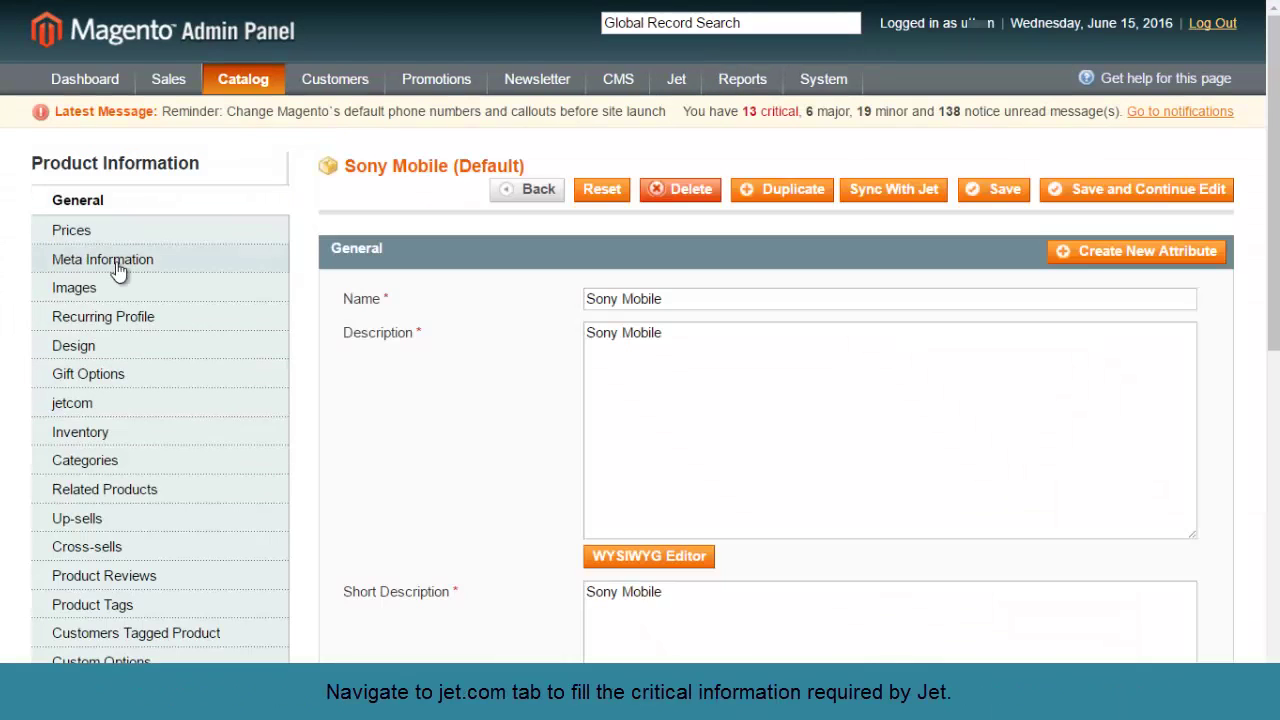
left_click(100, 404)
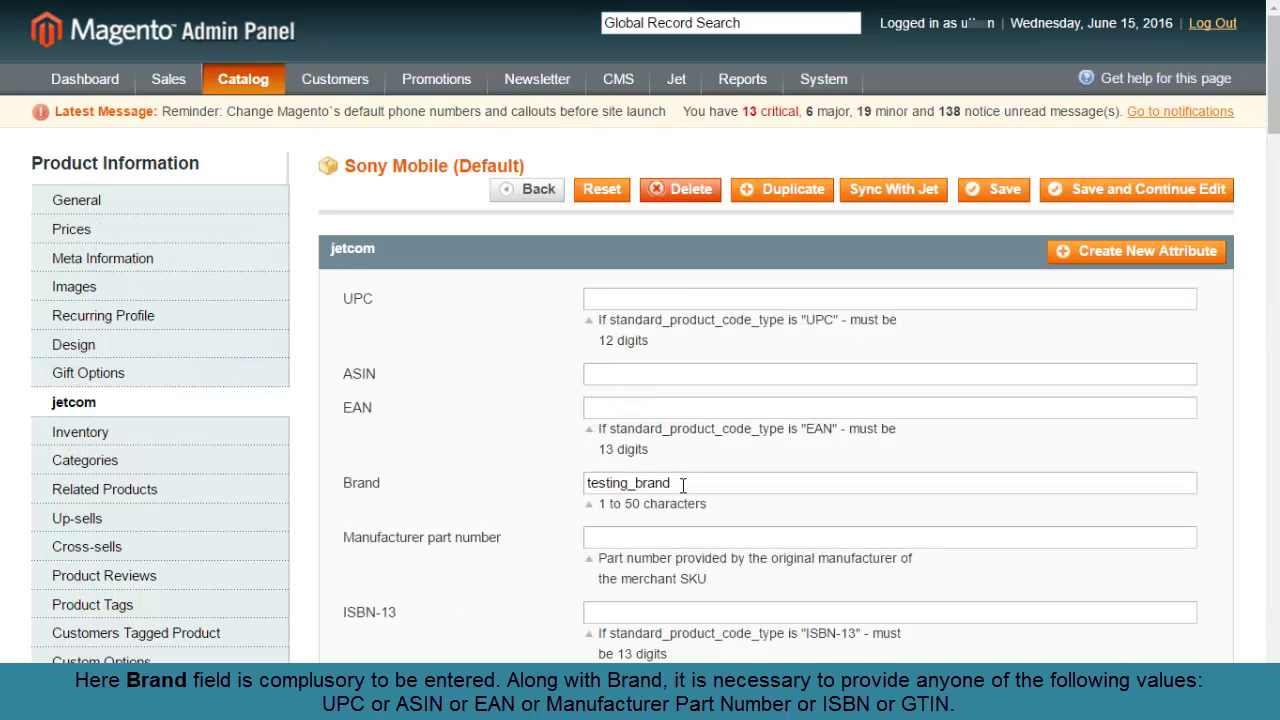
- Review the Brand field and the remaining jetcom attributes of the Sony Mobile product
left_click_drag(684, 484, 574, 500)
left_click(574, 494)
scroll(464, 558, "down", 3)
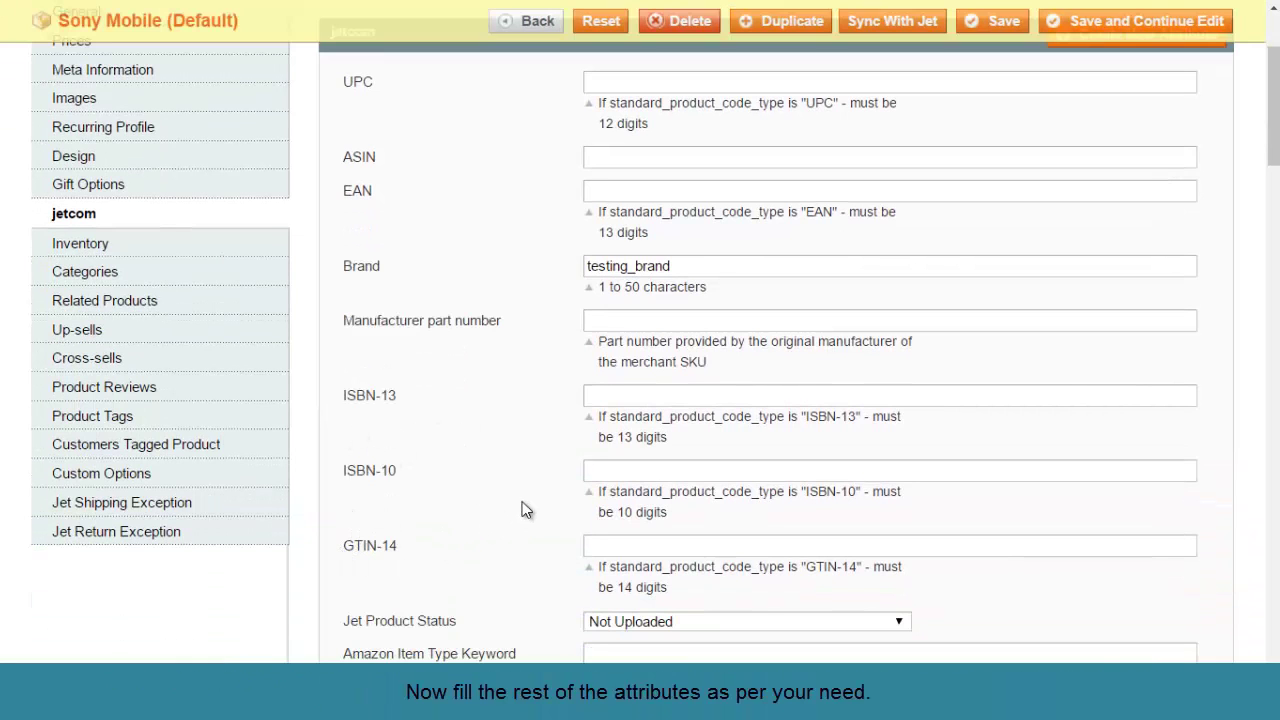
scroll(540, 503, "down", 10)
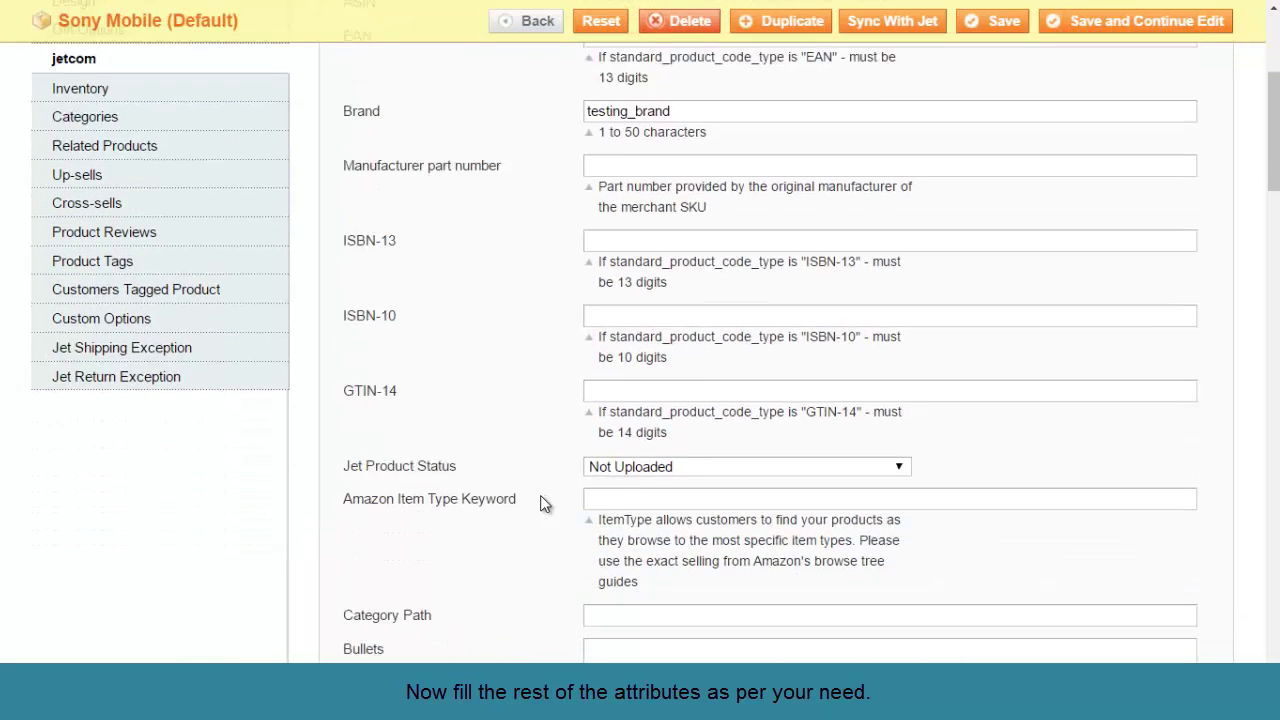
scroll(540, 503, "down", 6)
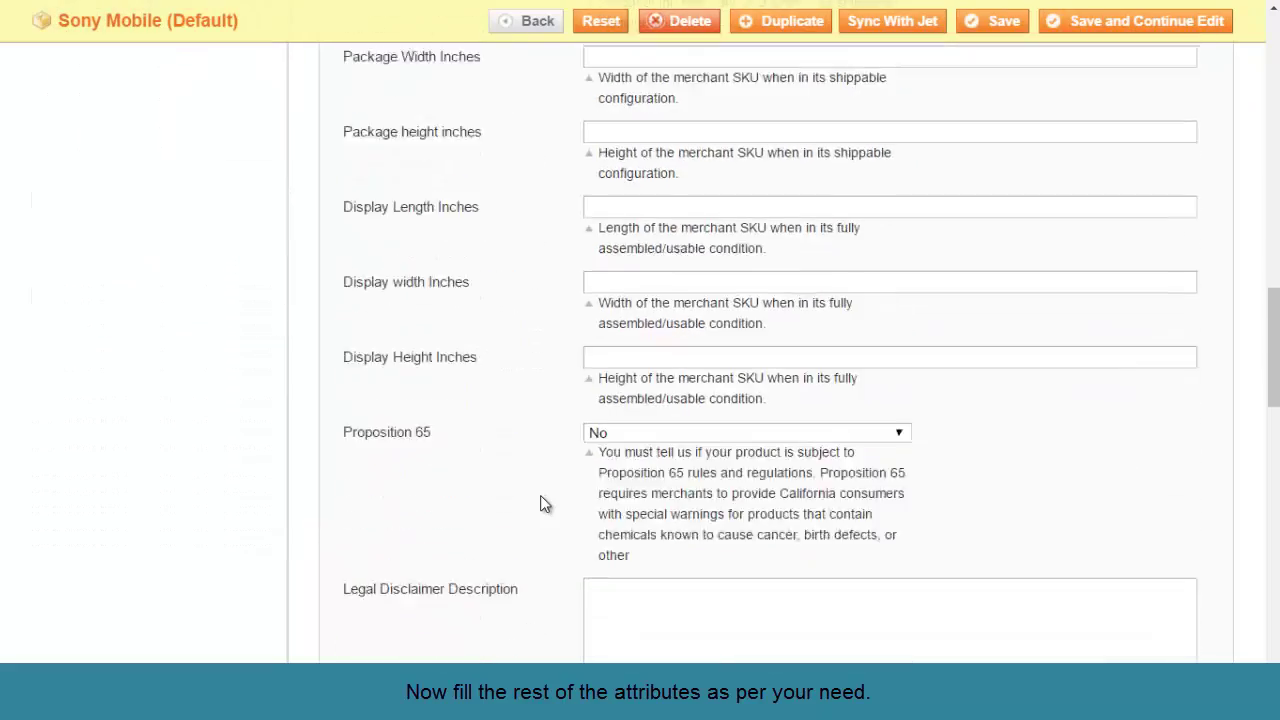
scroll(540, 503, "up", 6)
scroll(540, 503, "up", 12)
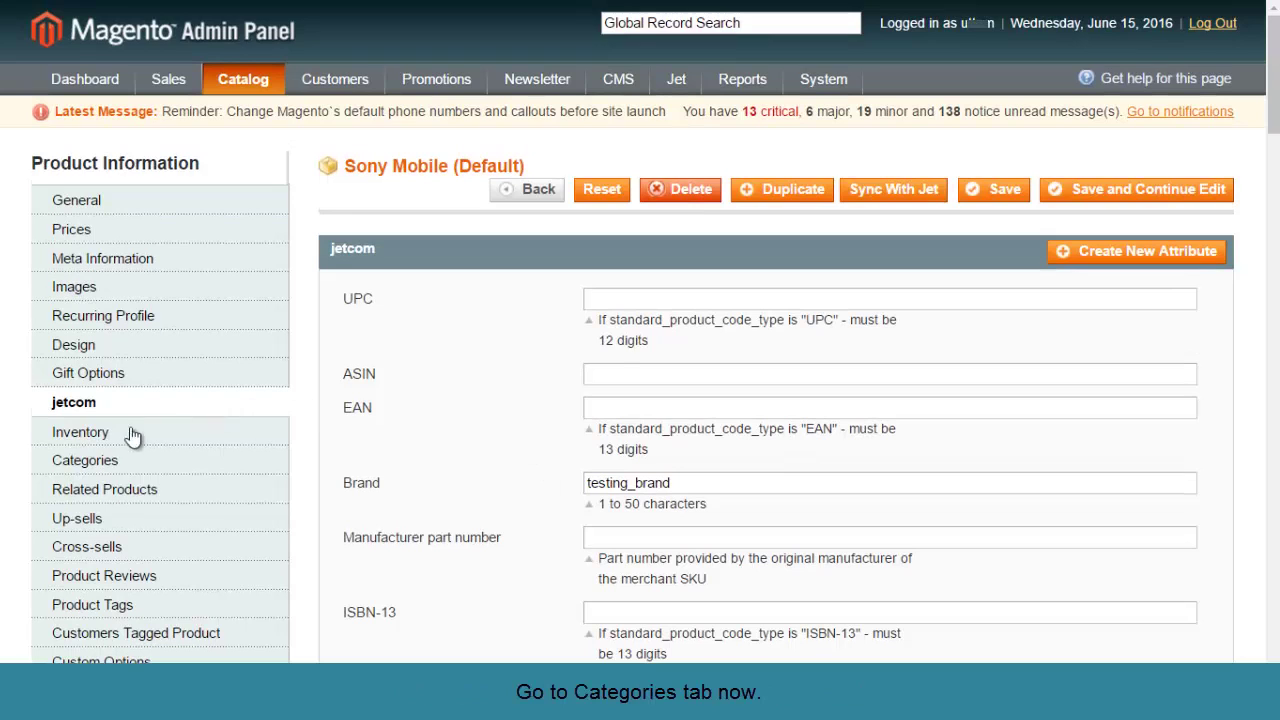
- Assign the Sony Mobile product to the Adirondack_Chairs category as well
left_click(105, 466)
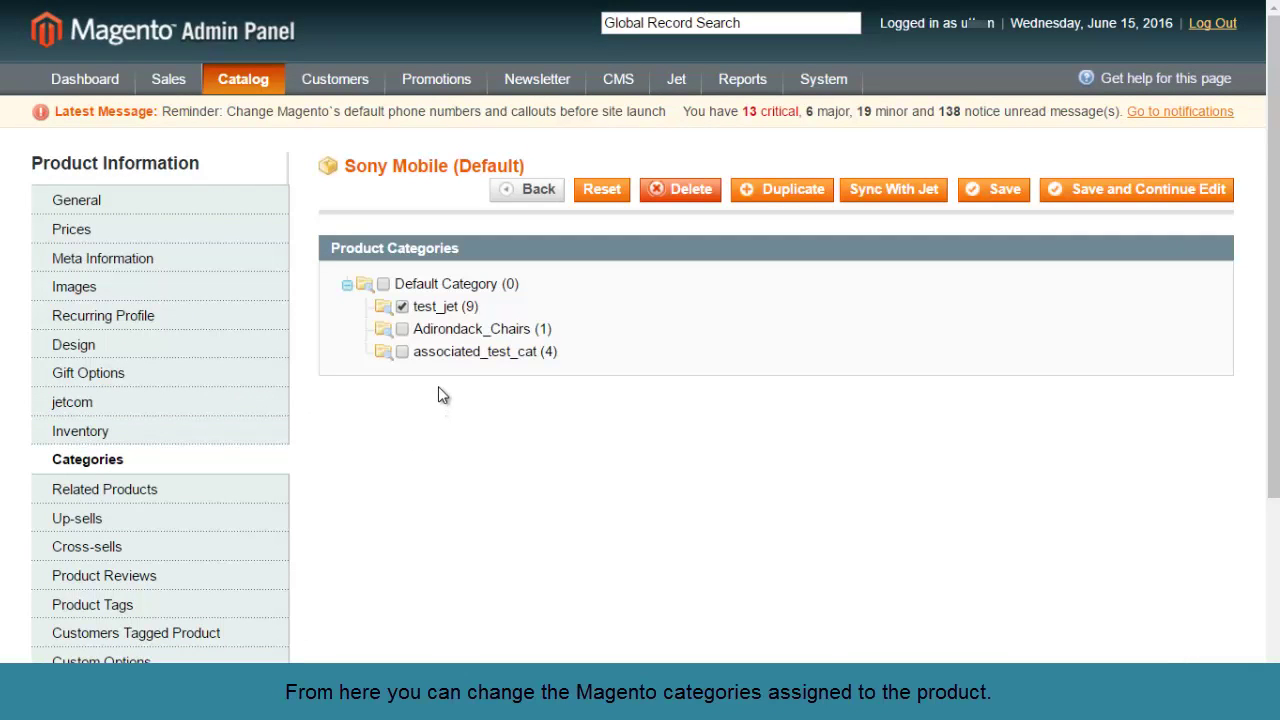
left_click(402, 330)
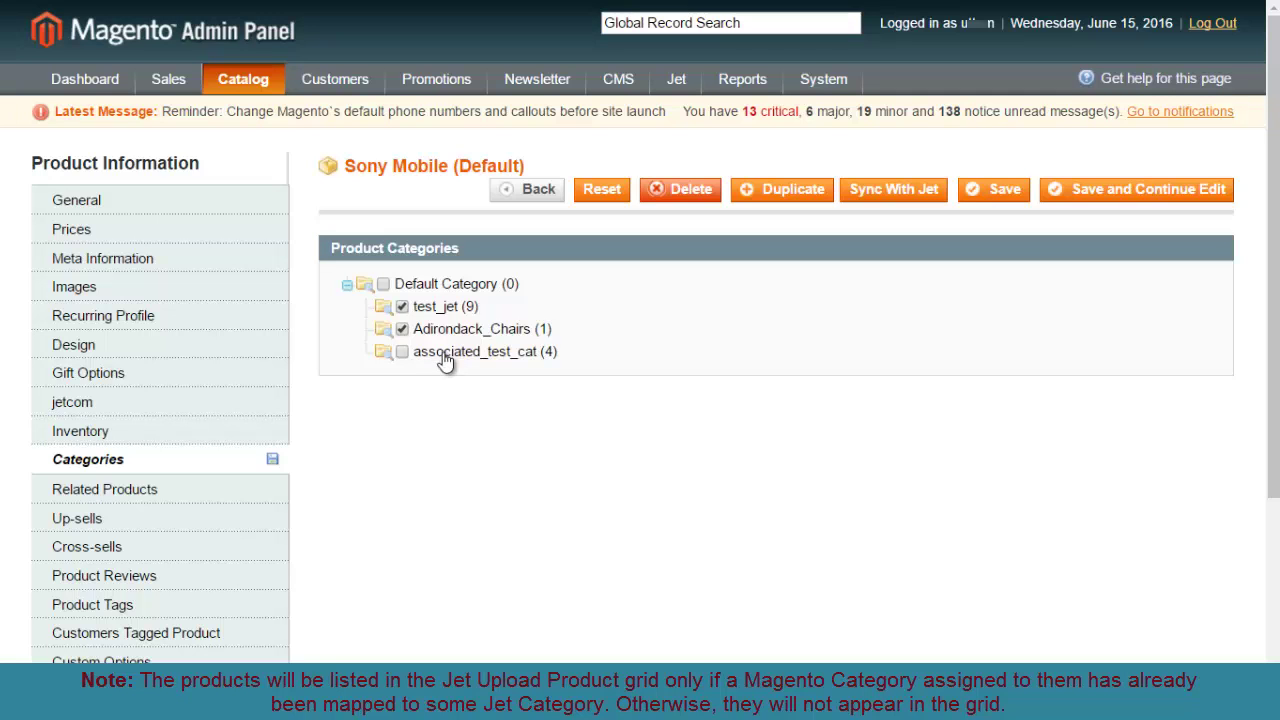
- Add a Jet shipping exception to the product with Shipping Level SecondDay and Shipping Method UPS
scroll(160, 465, "down", 2)
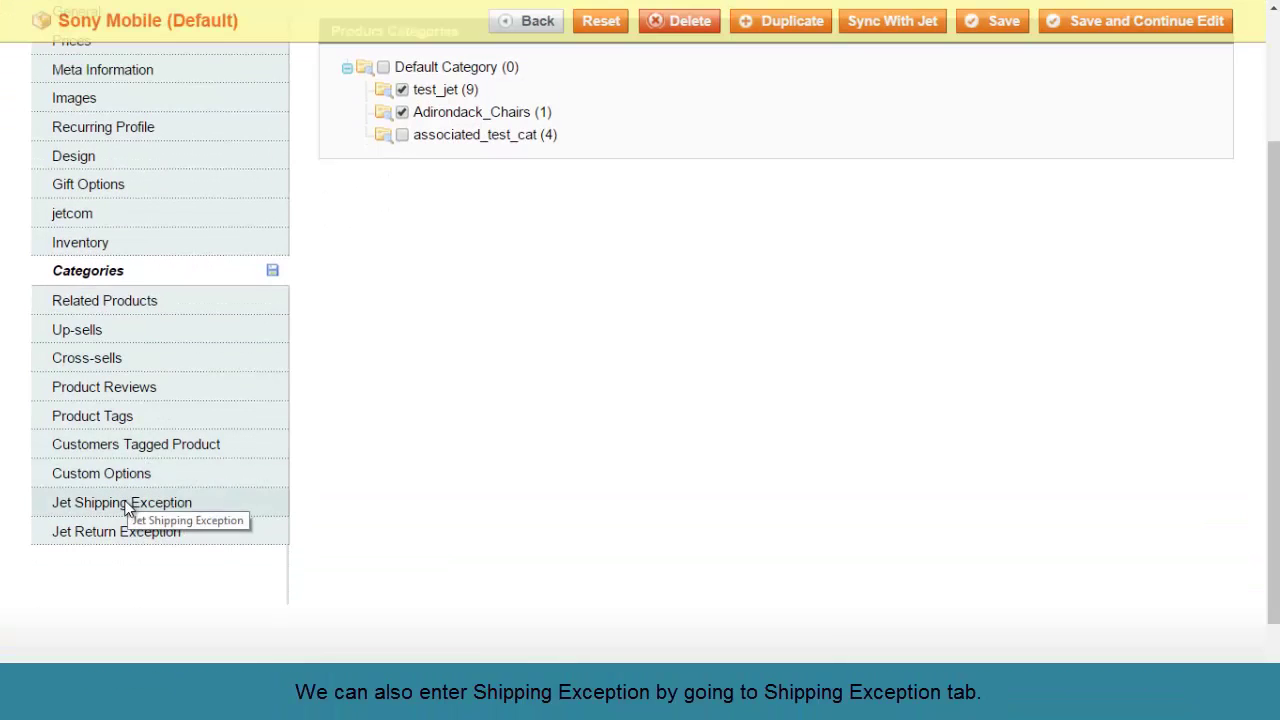
left_click(128, 502)
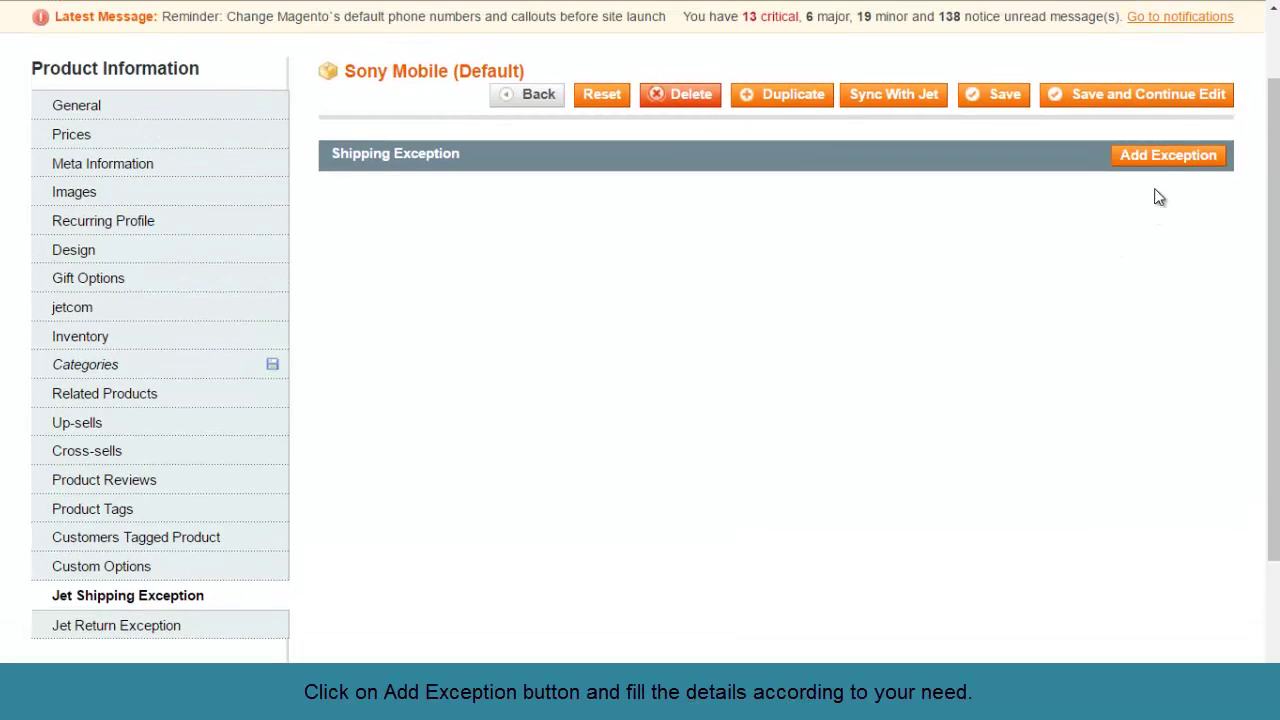
left_click(1163, 158)
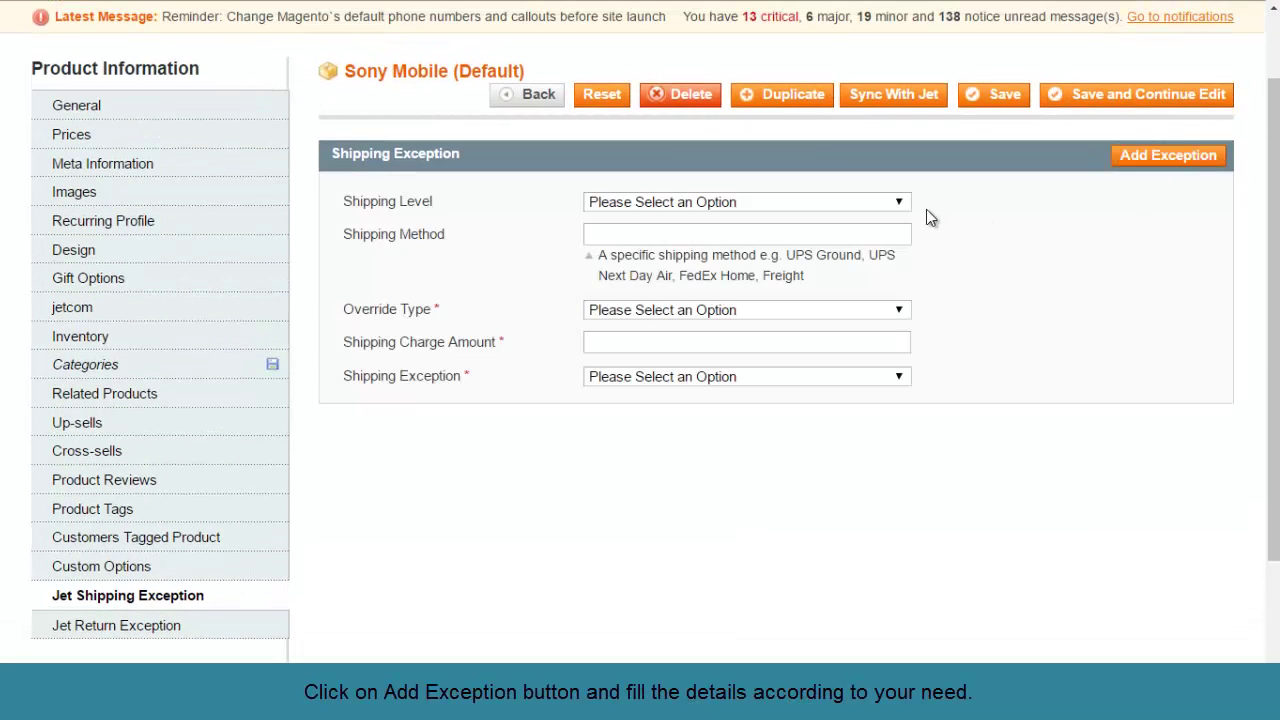
left_click(898, 203)
left_click(870, 243)
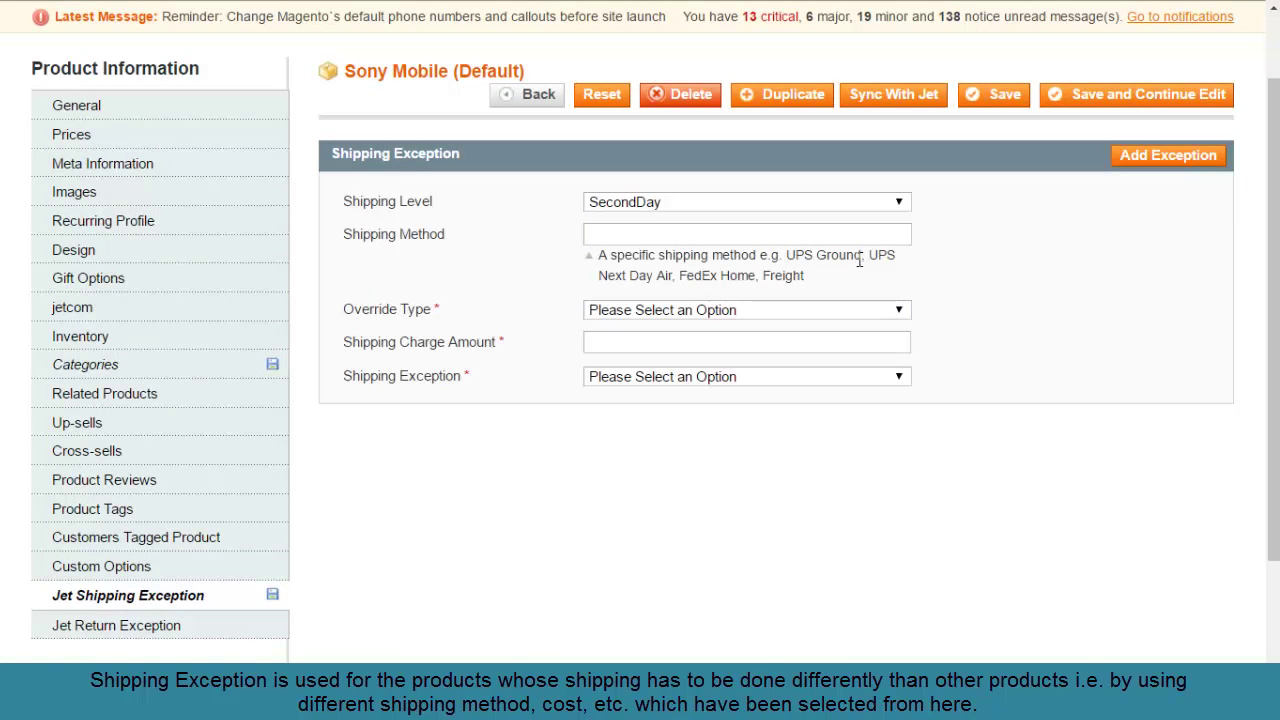
type("UPS")
- Set the shipping exception's Override Type to Additional charge, Shipping Charge Amount to 23 and Shipping Exception to exclusive
left_click(857, 310)
left_click(826, 364)
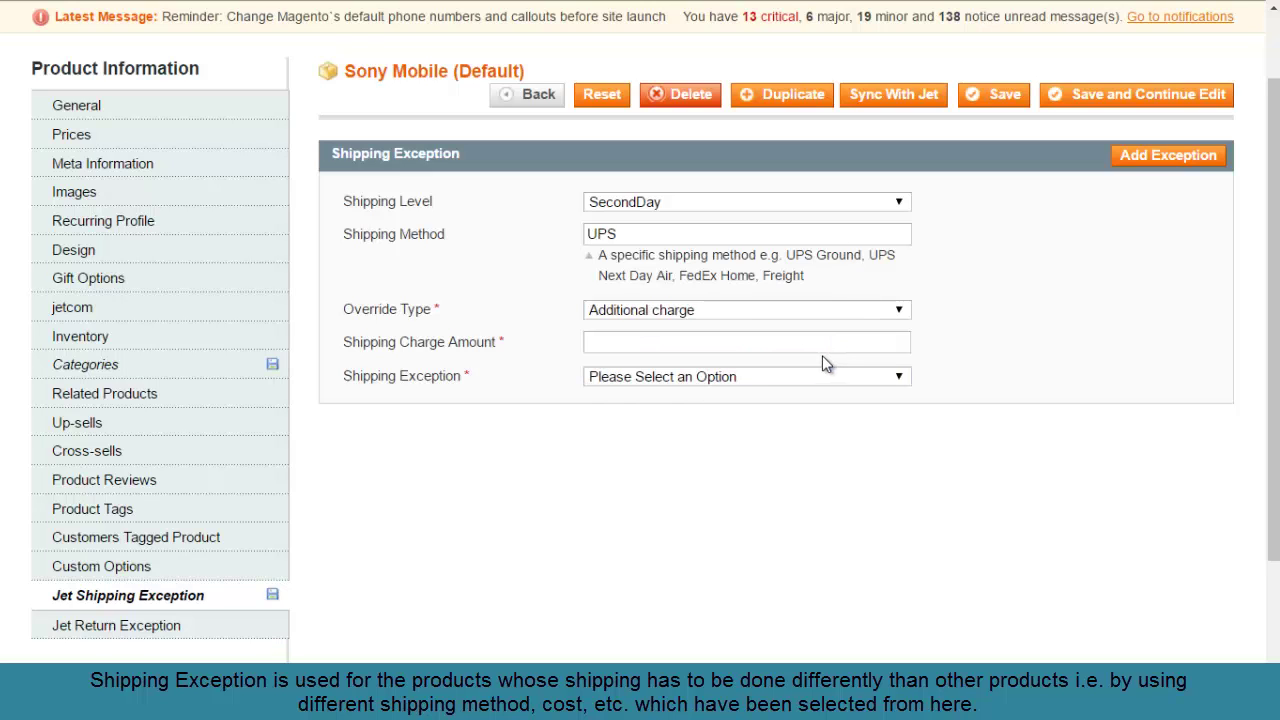
left_click(803, 346)
type("23")
left_click(799, 377)
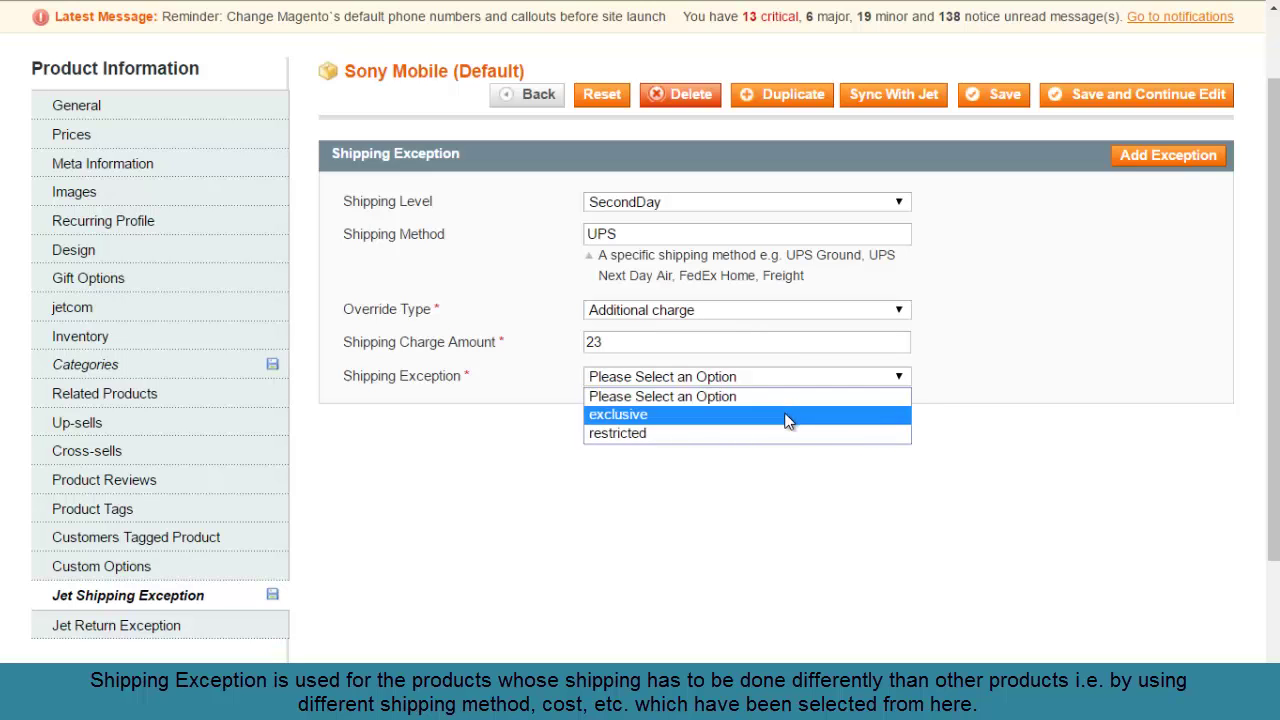
left_click(790, 414)
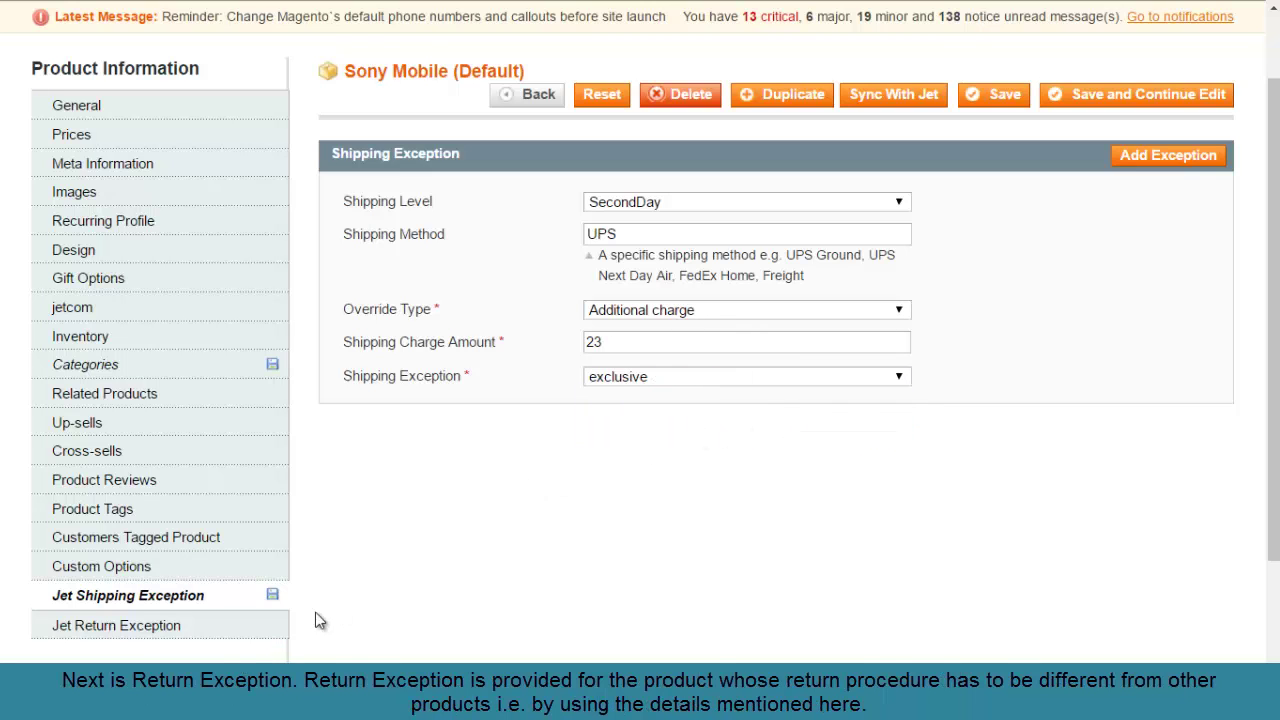
- Add a Jet return exception to the Sony Mobile product with Time to return 3 and a blank Return Location Id row
left_click(224, 632)
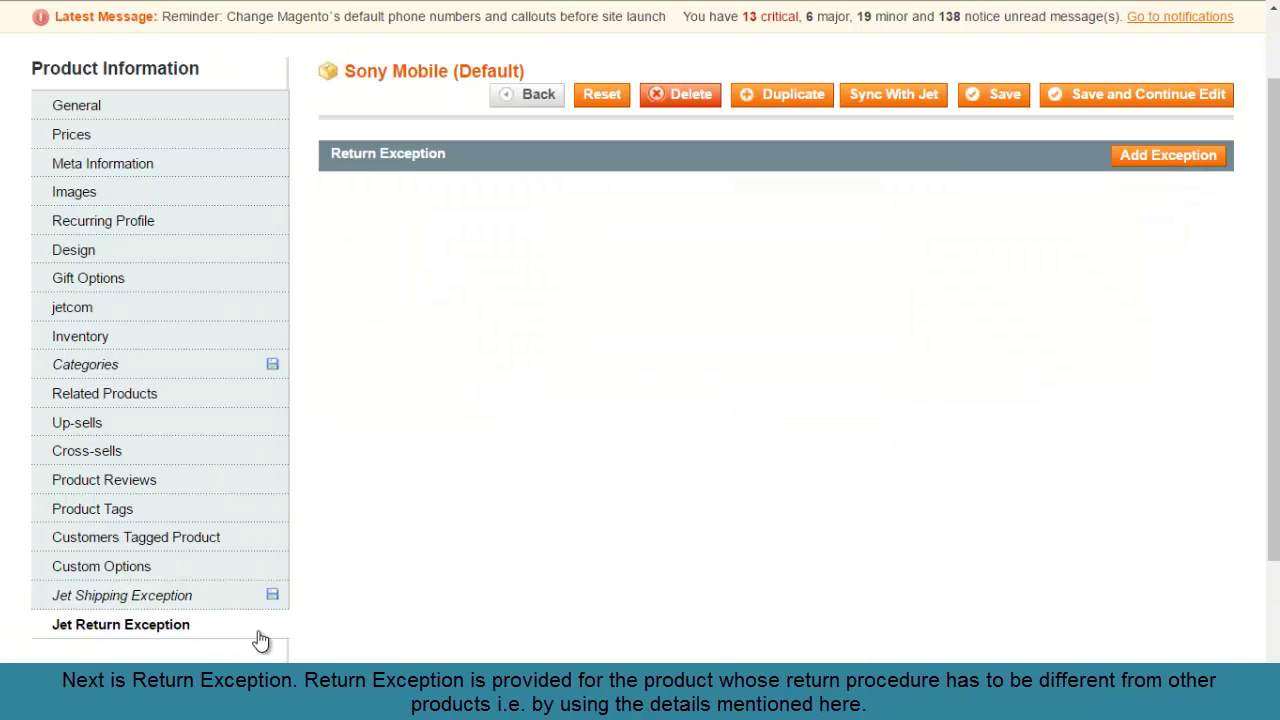
left_click(1145, 160)
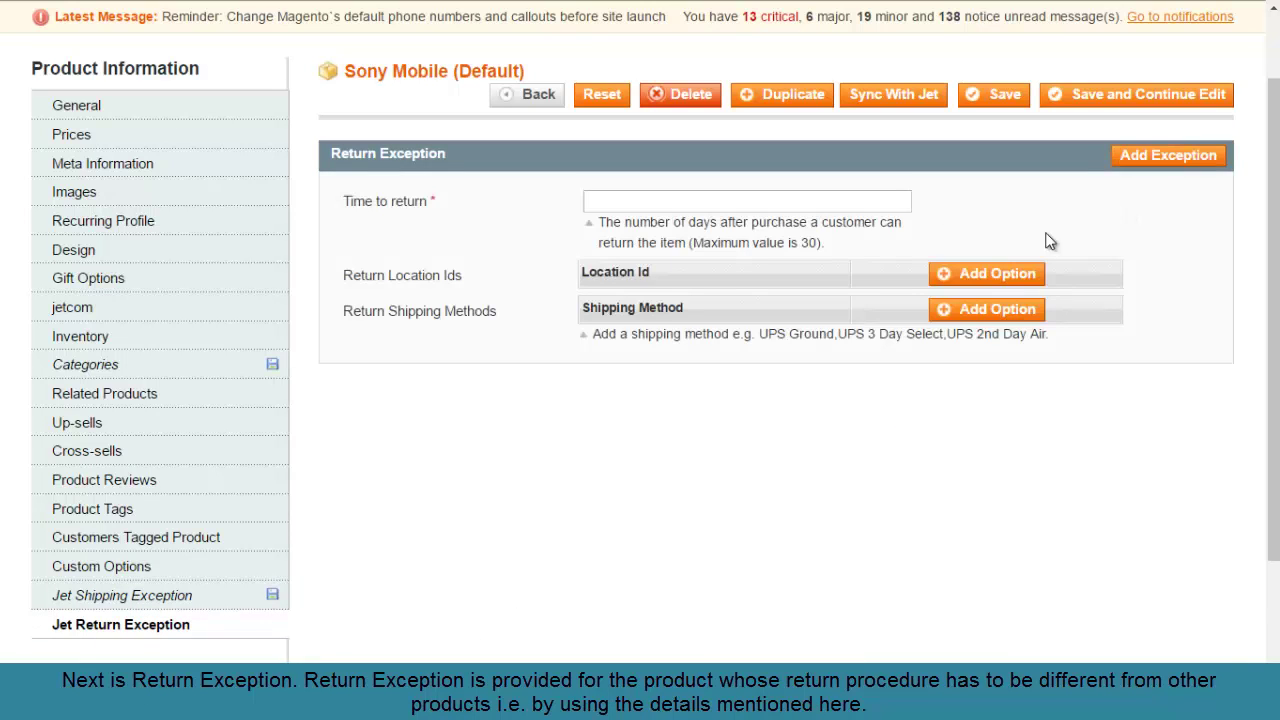
left_click(817, 205)
left_click(1010, 285)
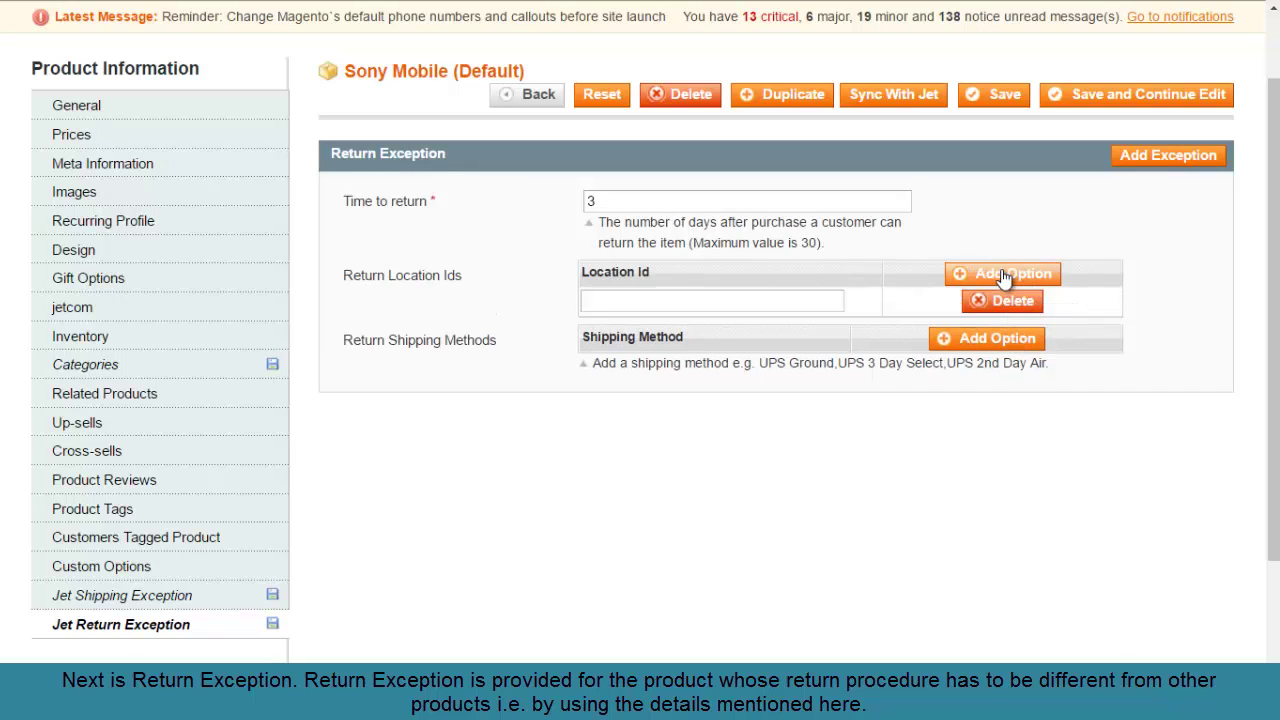
left_click(803, 298)
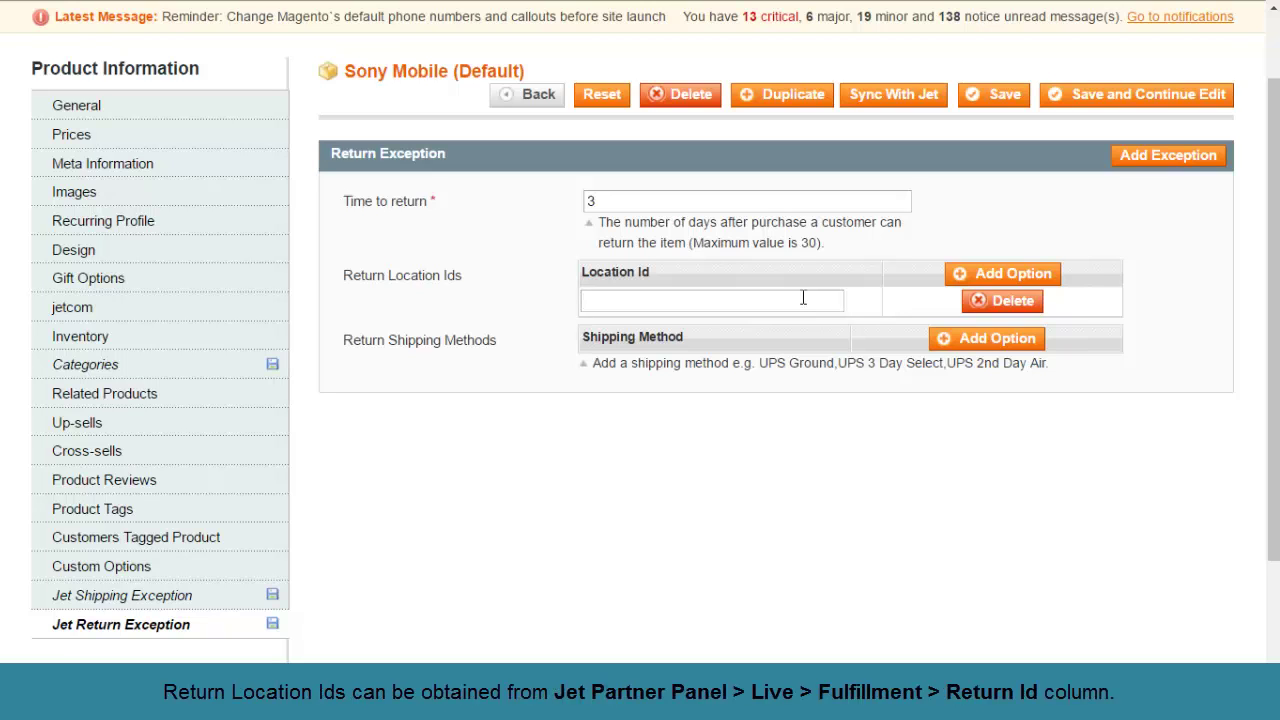
- Add UPS as a return shipping method in the product's return exception
left_click(940, 339)
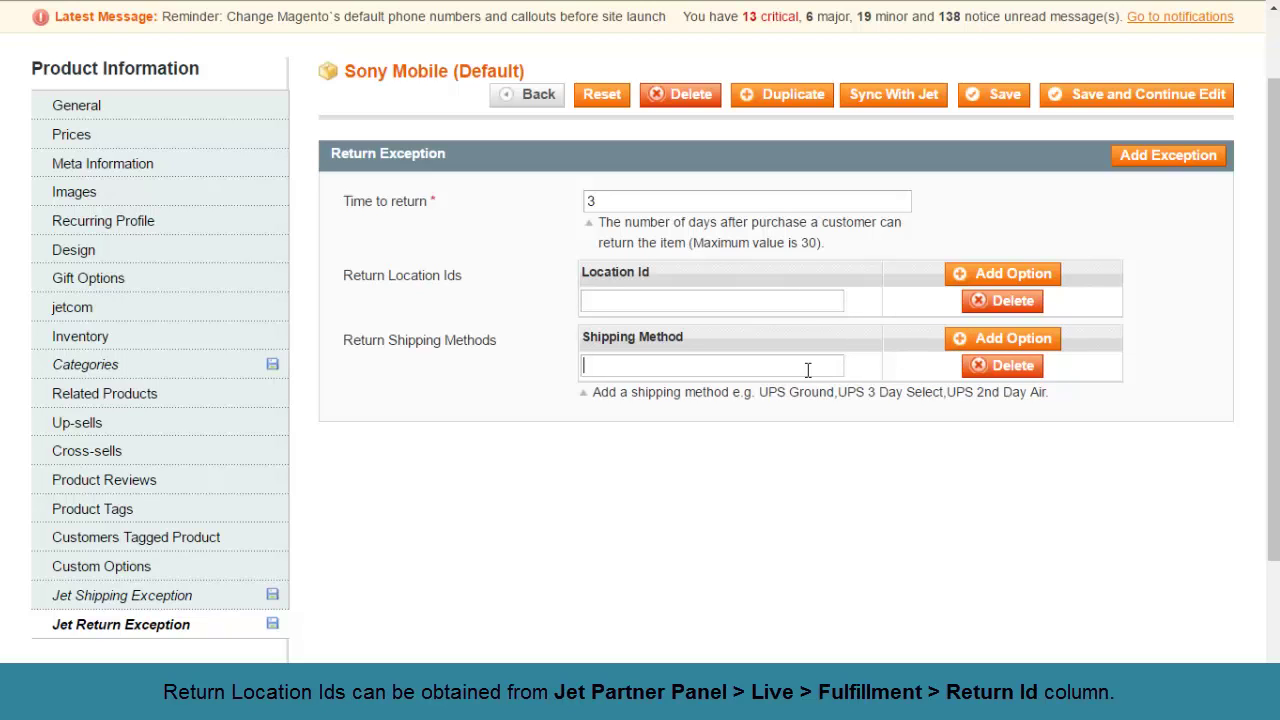
left_click(807, 370)
type("UPS")
scroll(1100, 250, "up", 2)
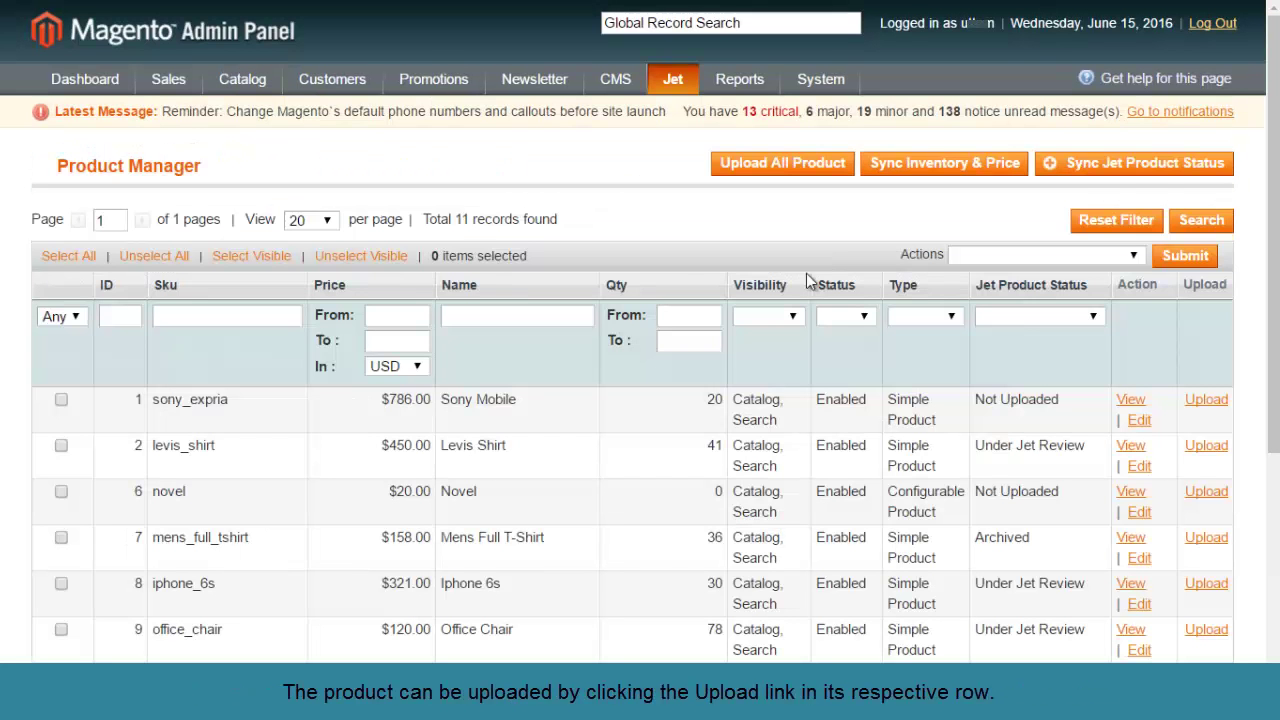
- Upload the Sony Mobile product to Jet, view its upload error details and close them
left_click(1206, 400)
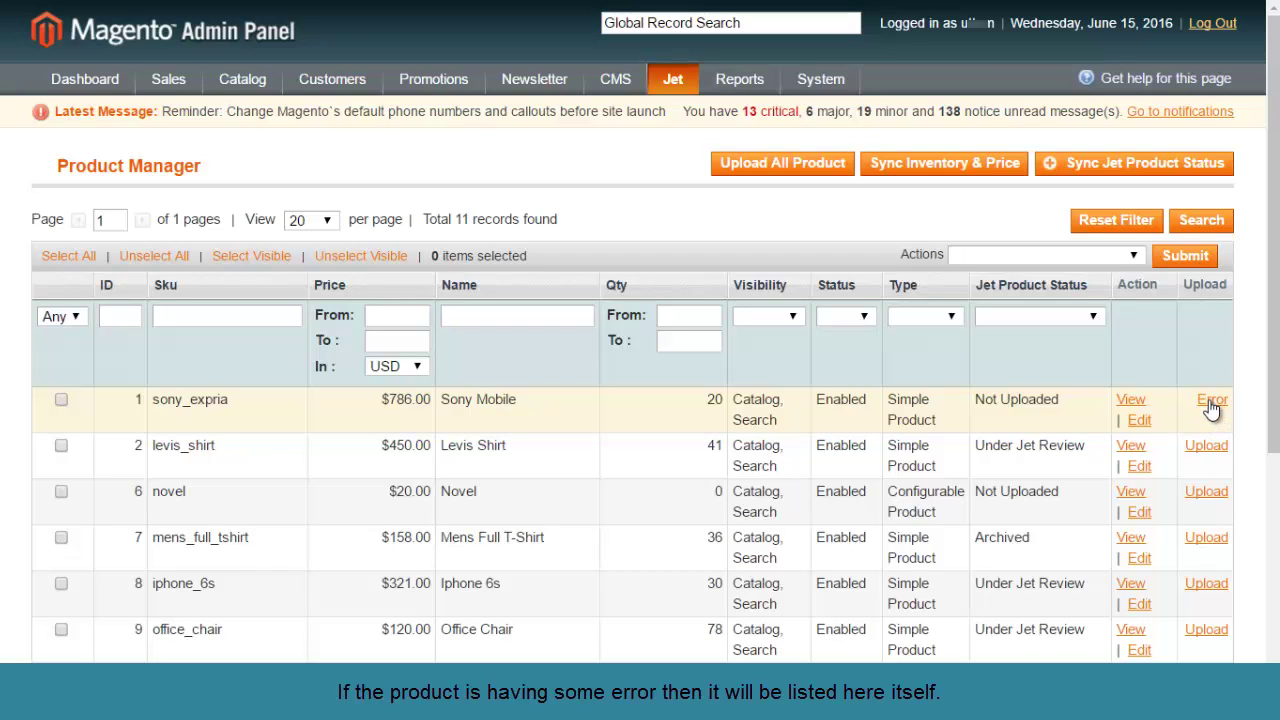
left_click(1208, 403)
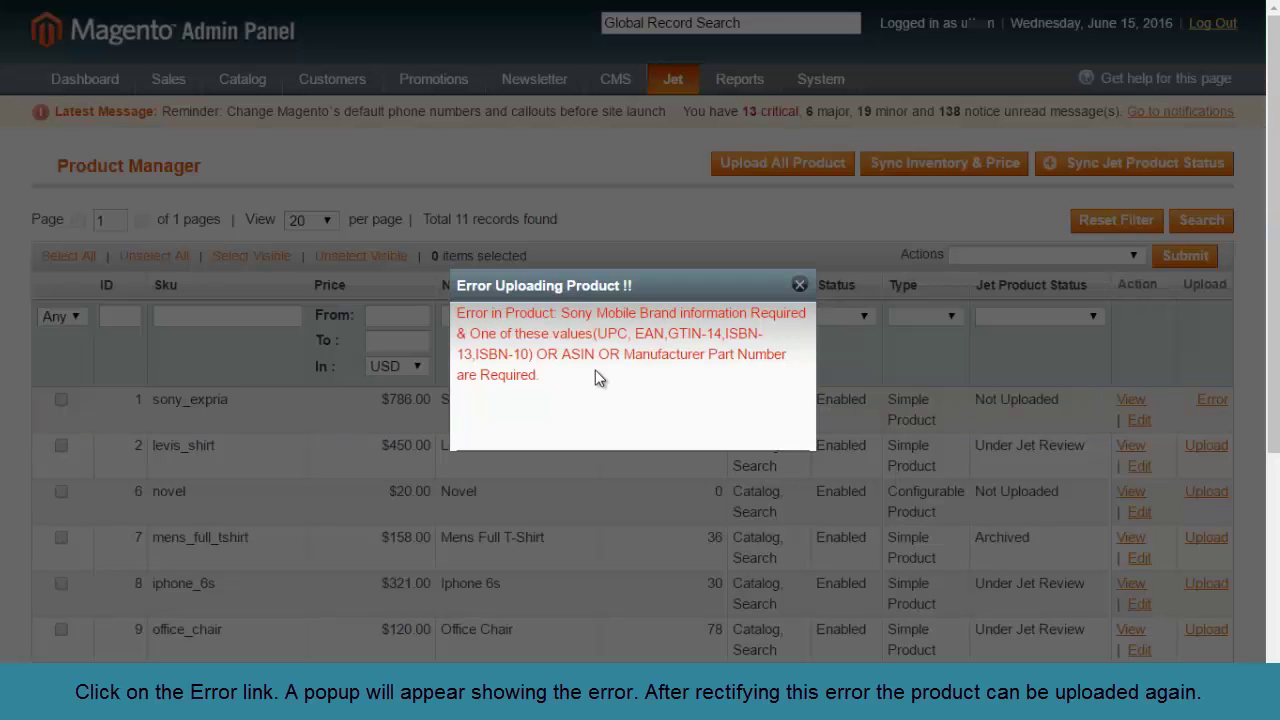
left_click(801, 288)
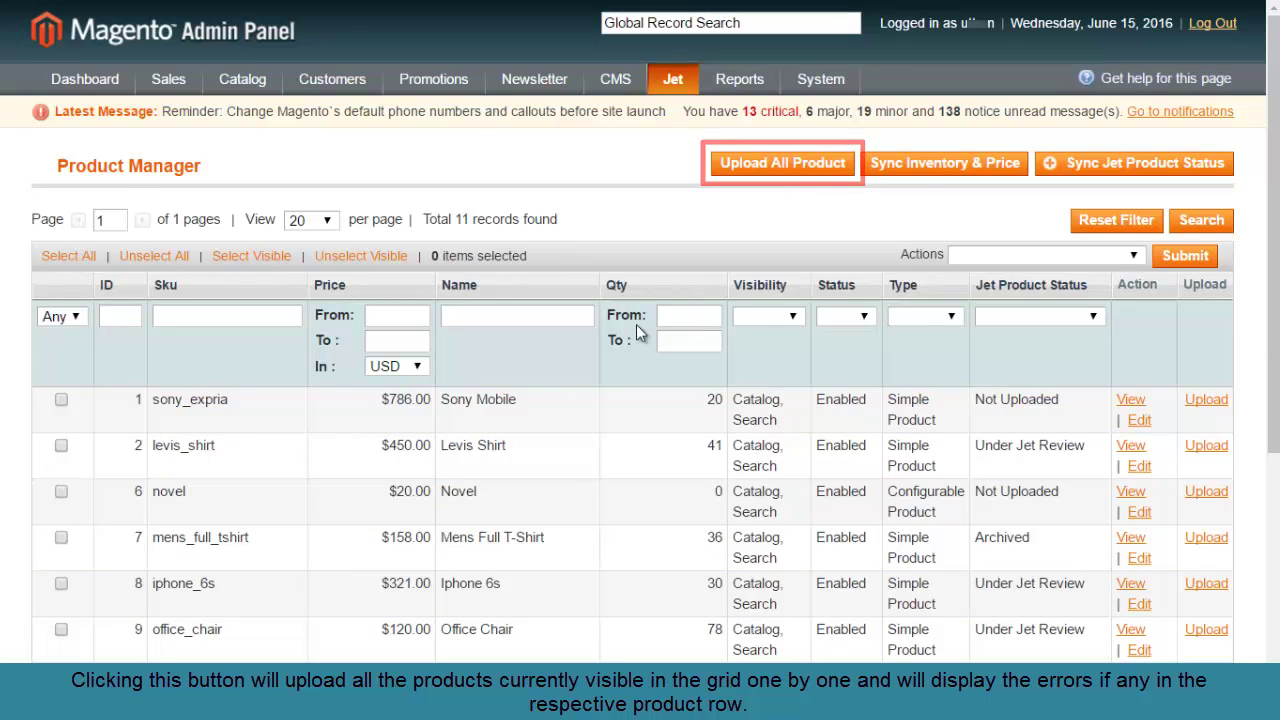
- Select the sony_expria and levis_shirt products and choose the Bulk Product Upload action for them
left_click(61, 400)
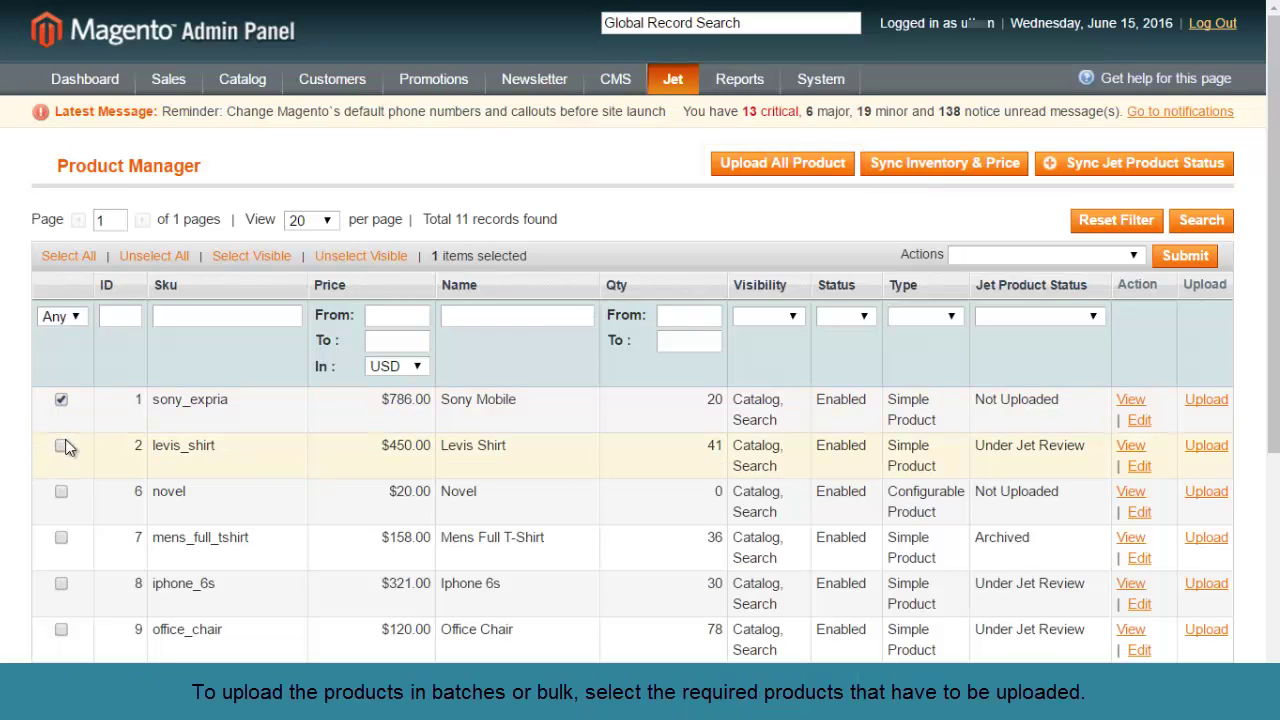
left_click(61, 445)
left_click(1094, 258)
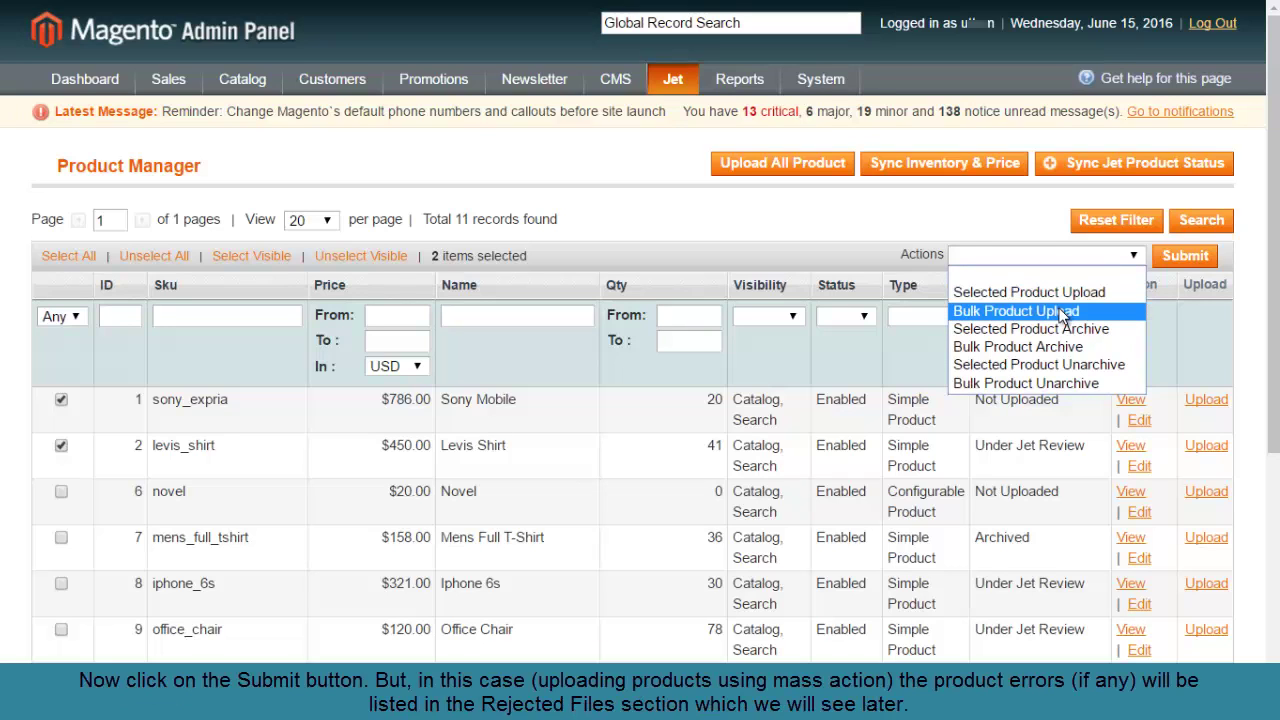
left_click(1062, 313)
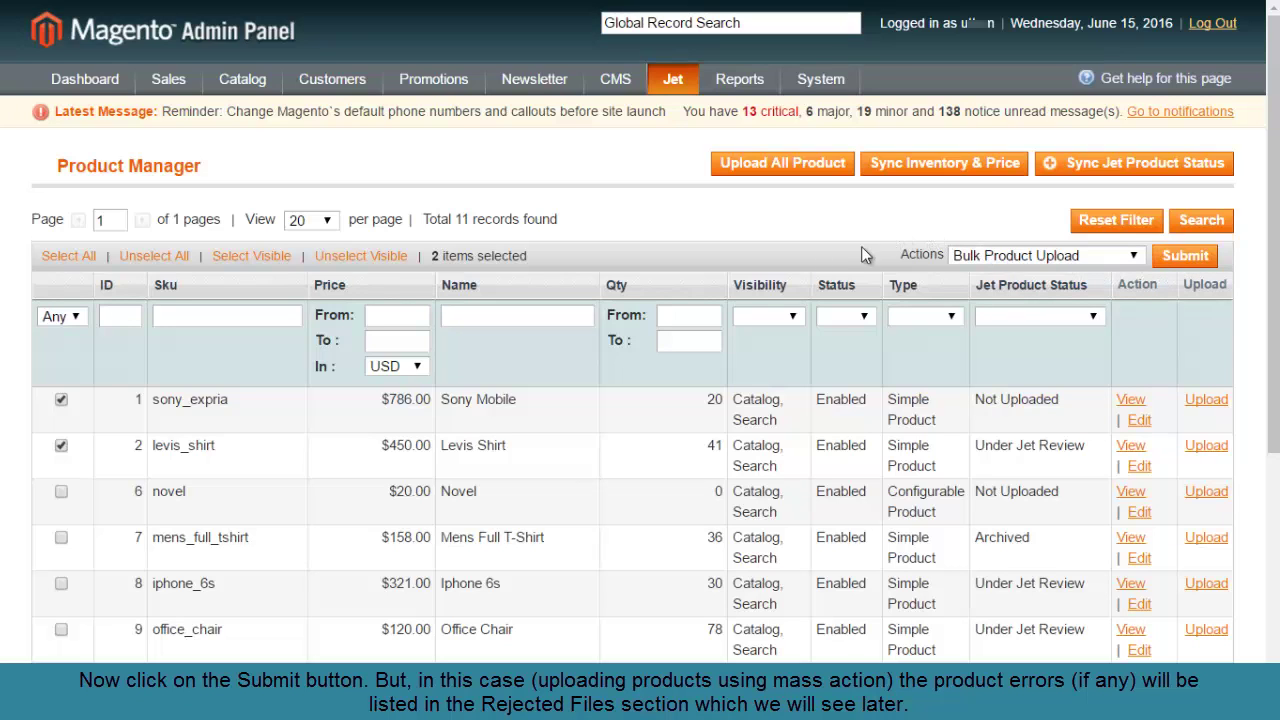
- Reduce the selection to the levis_shirt product and choose the Selected Product Archive action
left_click(61, 447)
left_click(61, 400)
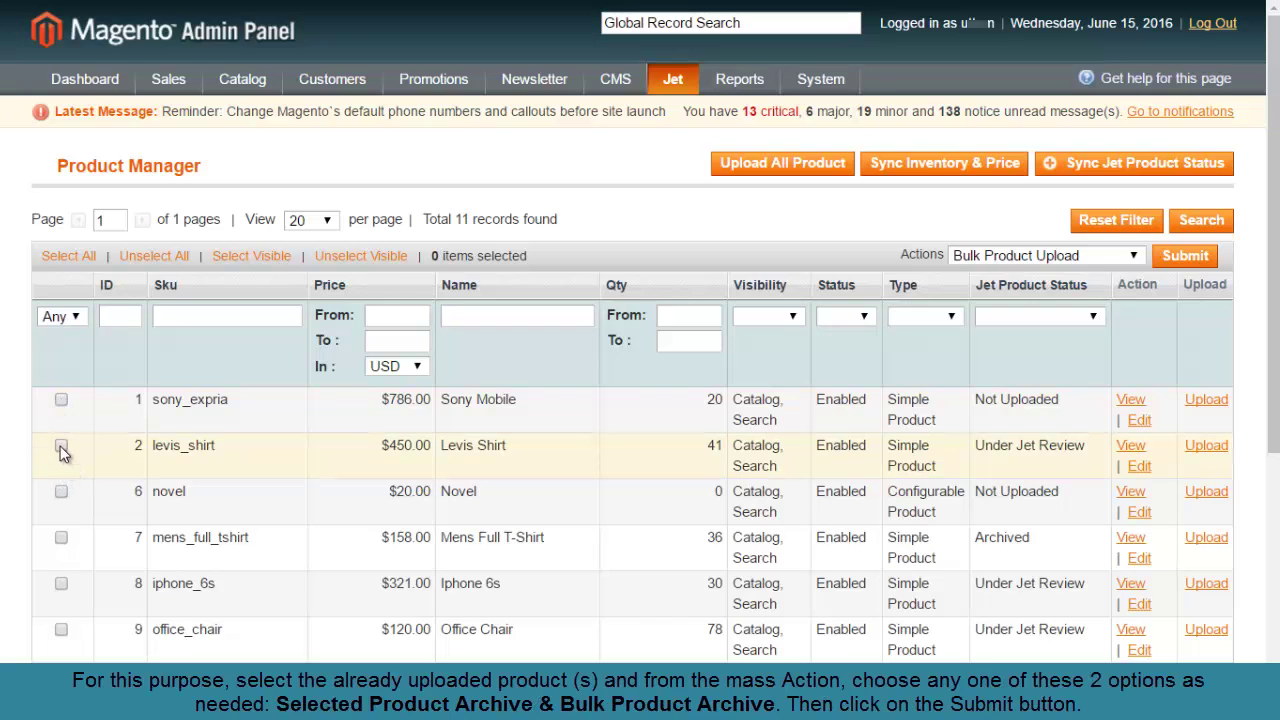
left_click(61, 447)
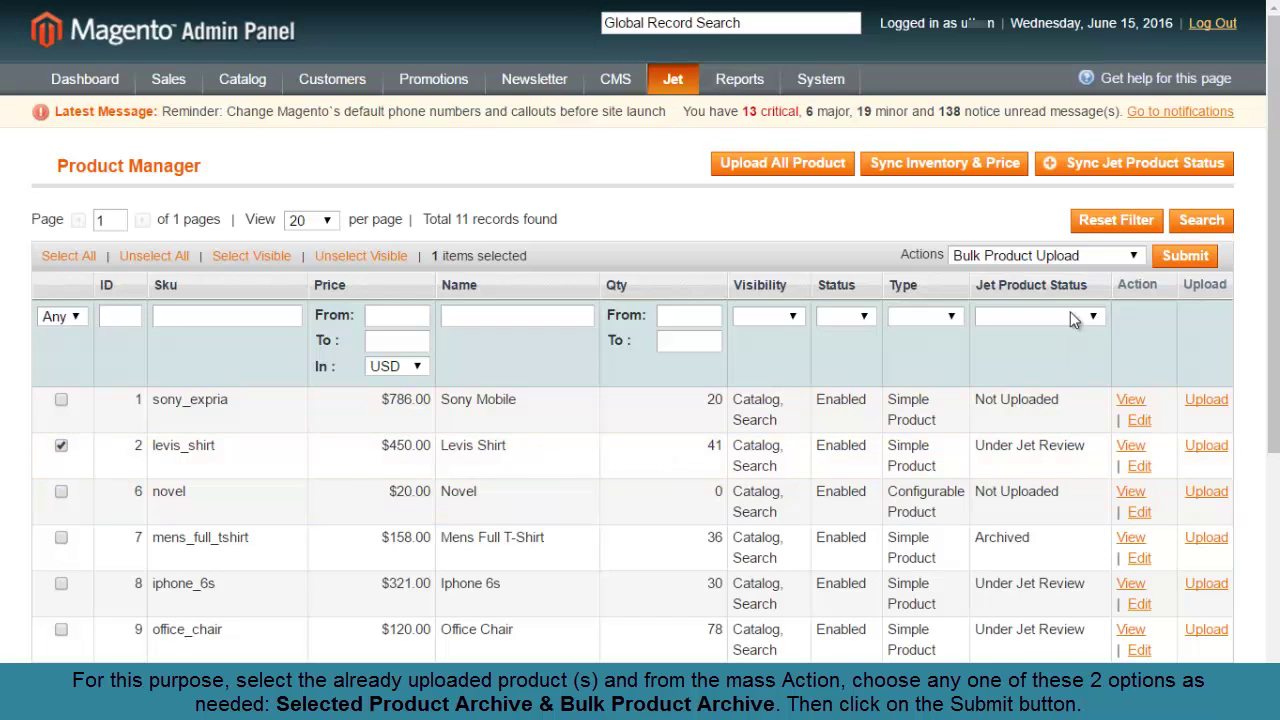
left_click(1118, 255)
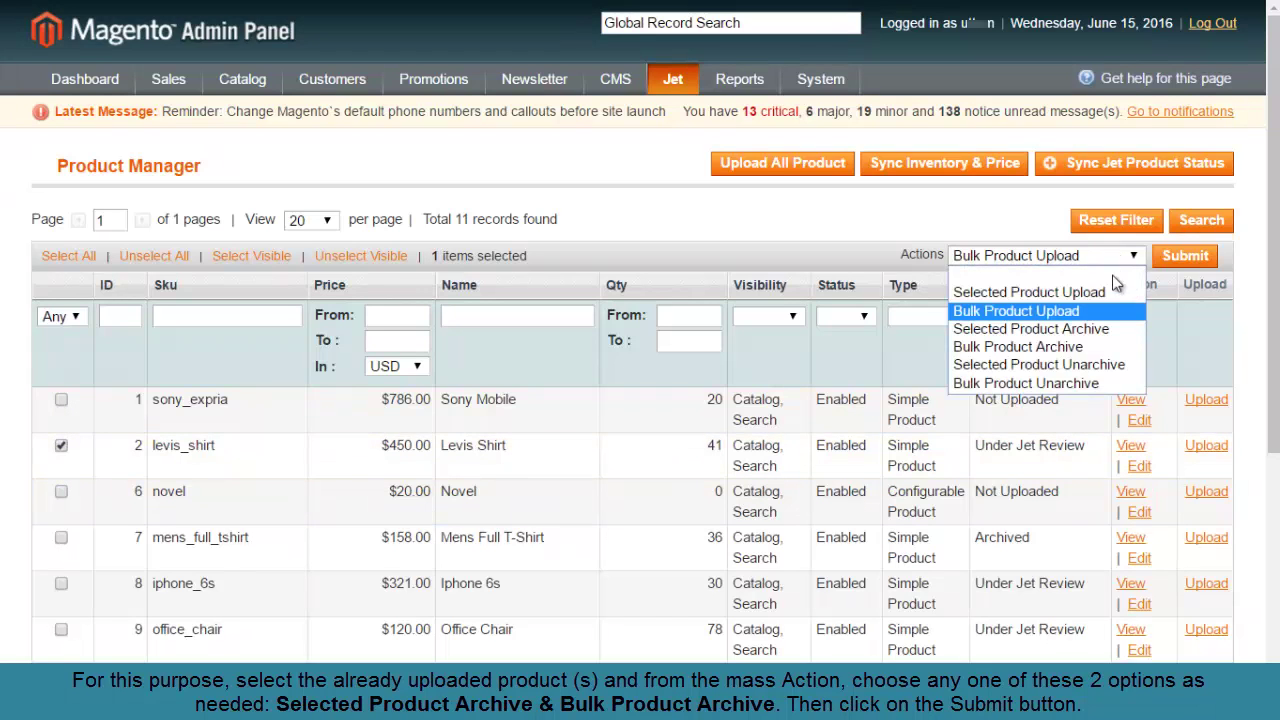
left_click(1040, 328)
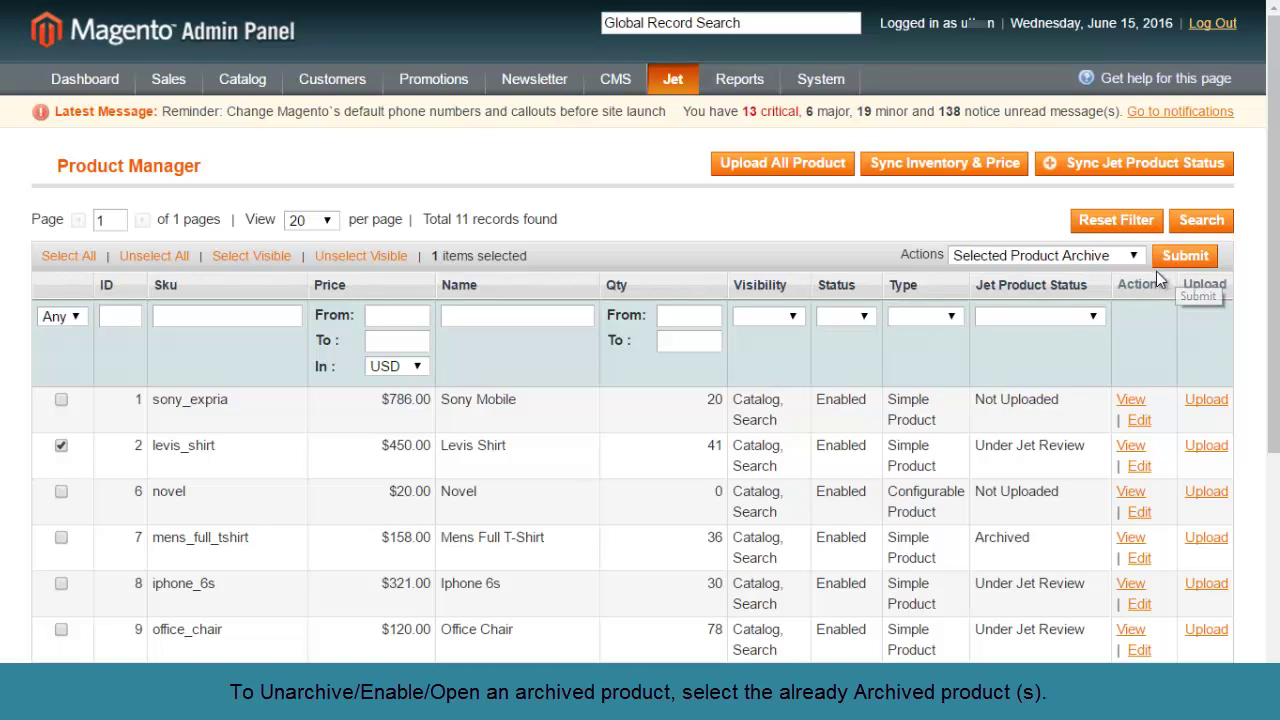
- Select only the archived mens_full_tshirt product and choose the Selected Product Unarchive action
left_click(61, 447)
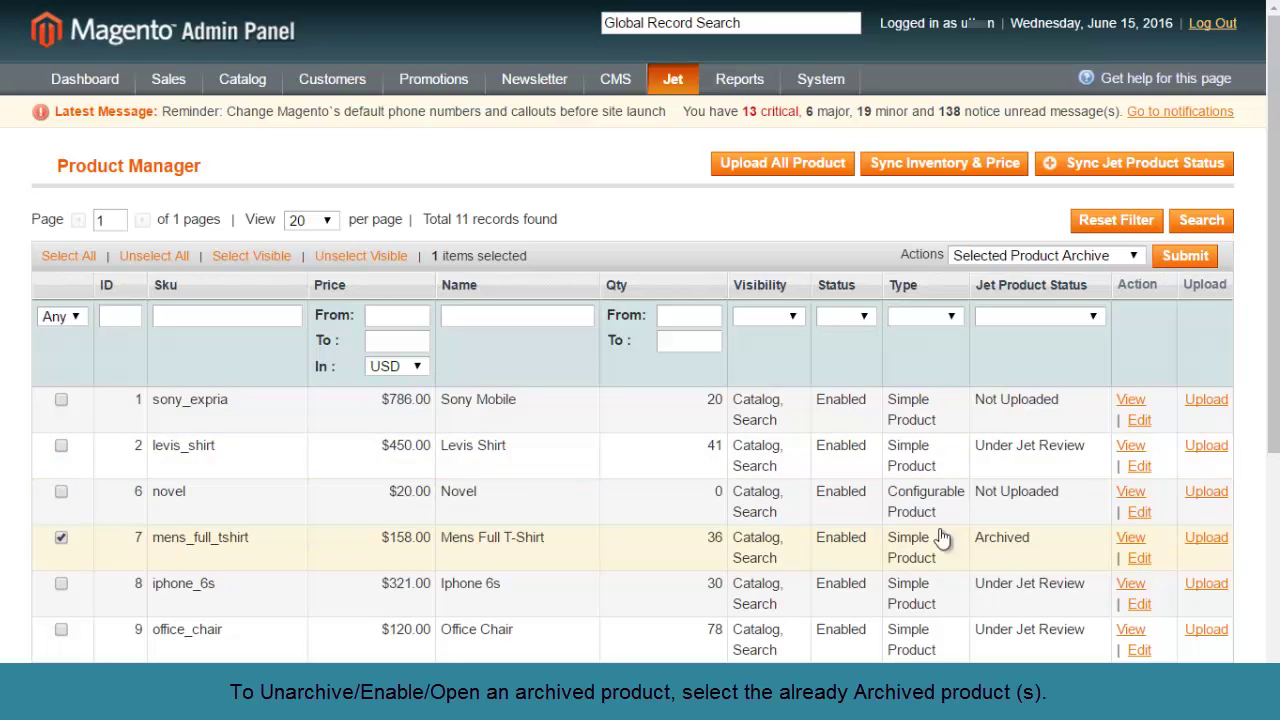
left_click(1096, 255)
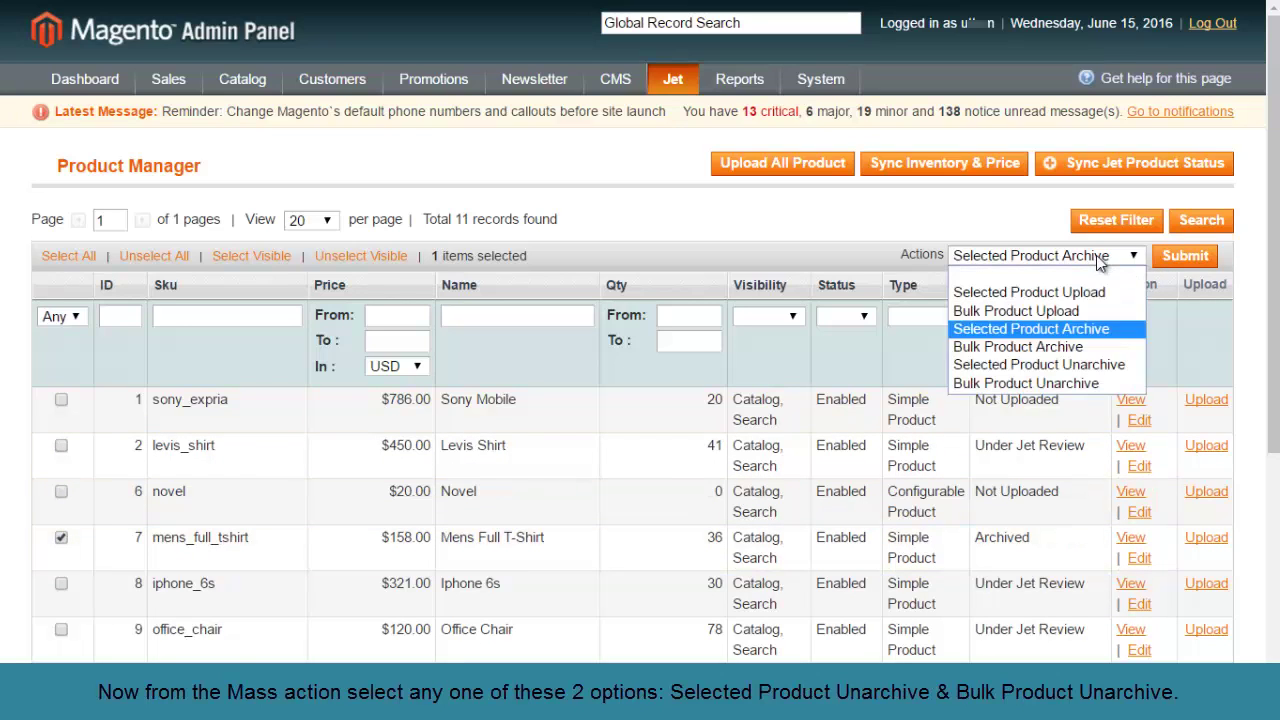
left_click(1035, 365)
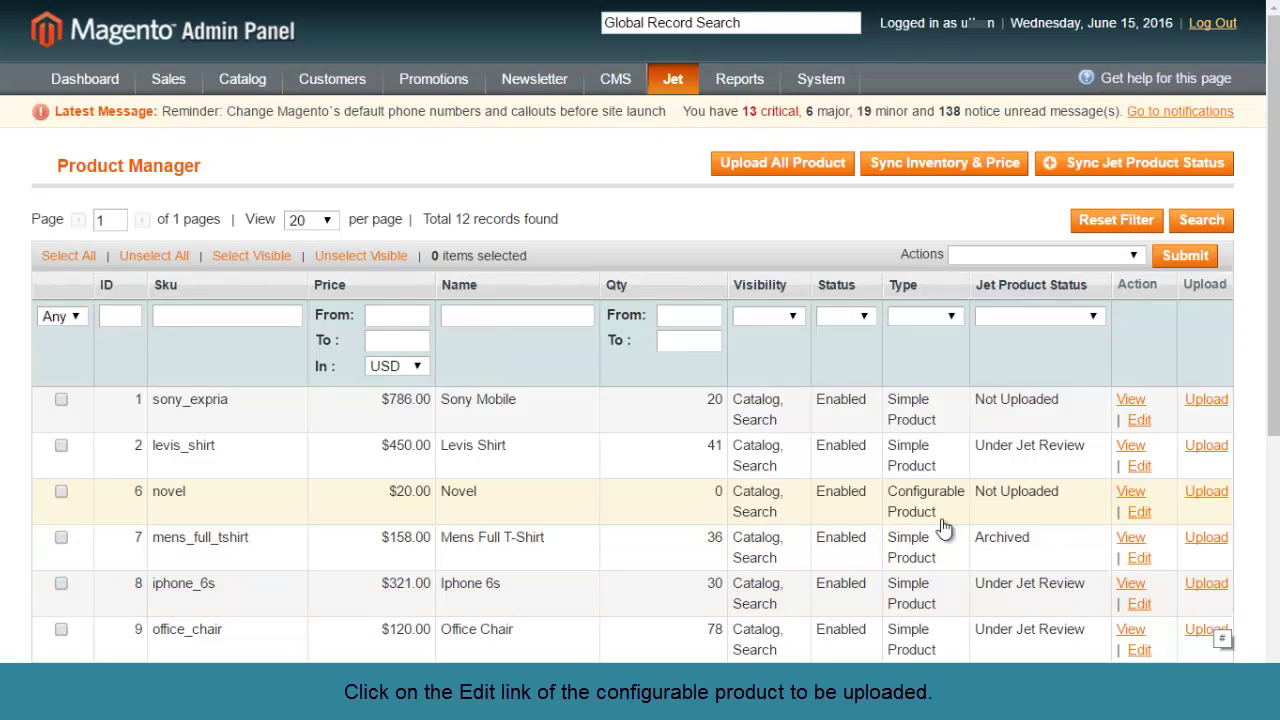
- Open the configurable Novel product for editing and show its associated products
left_click(1139, 513)
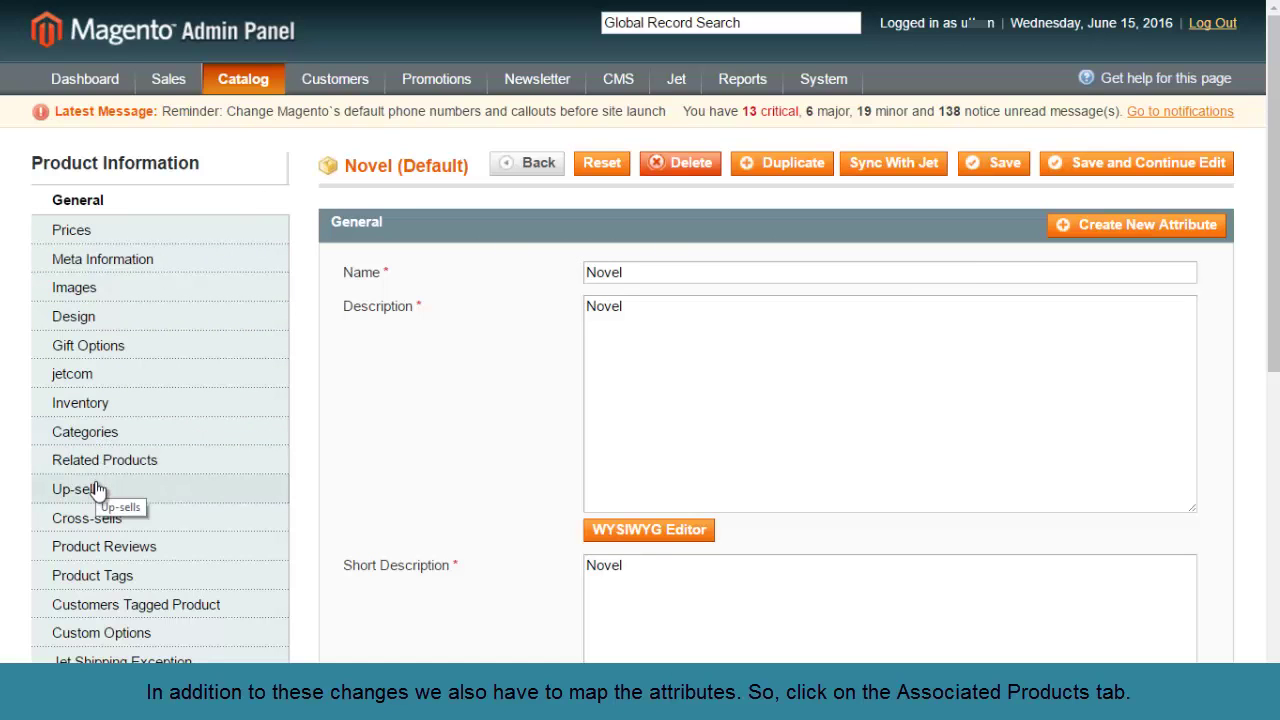
scroll(95, 485, "down", 3)
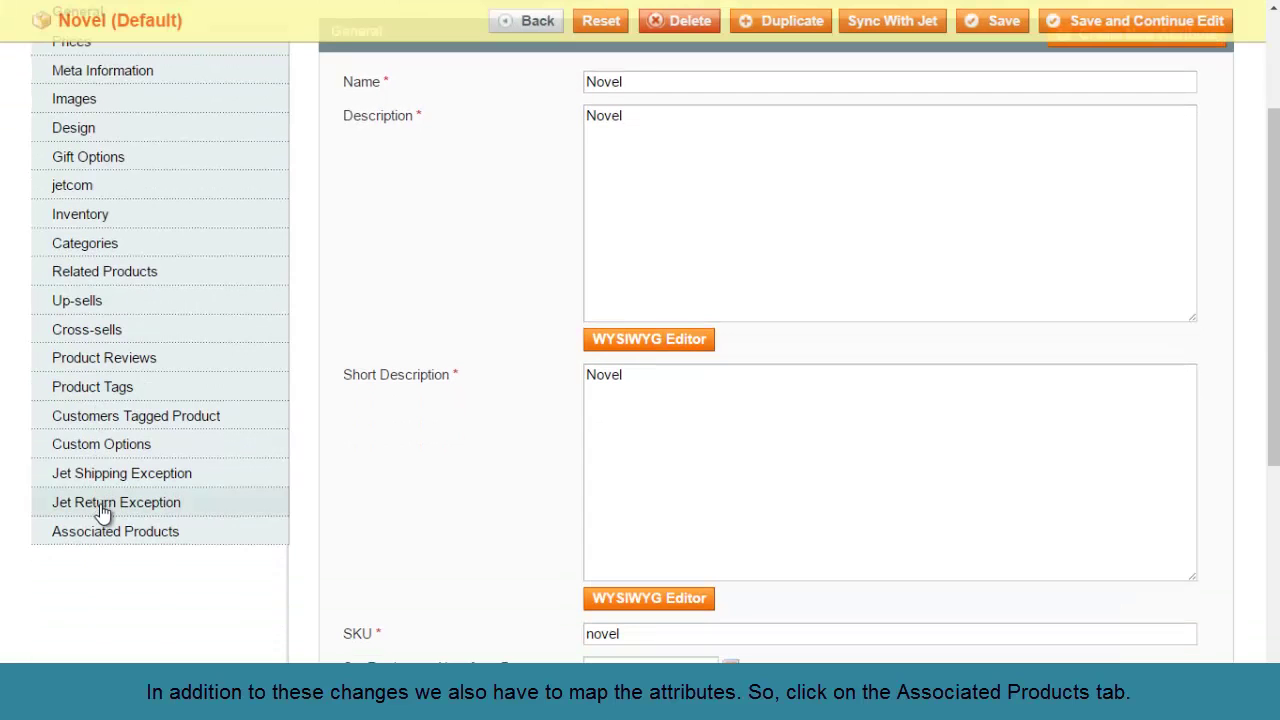
left_click(103, 533)
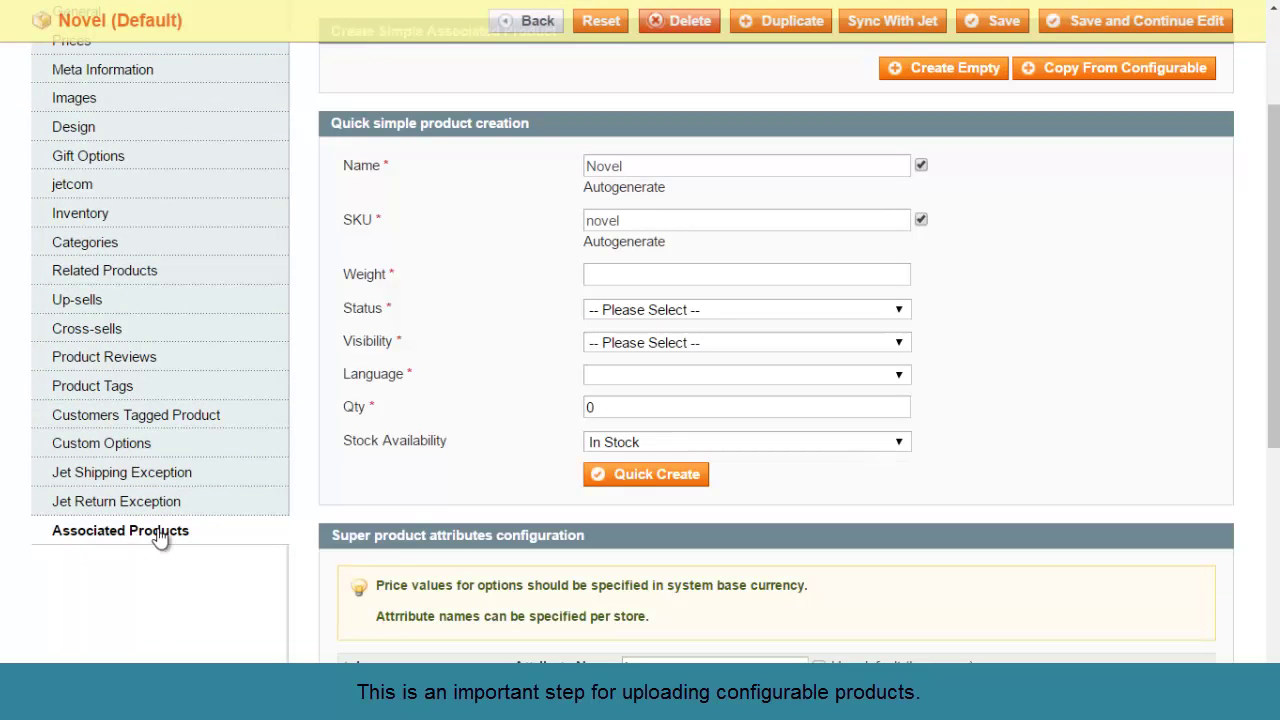
- Copy the attribute name Language from the Novel product's super product attributes configuration
scroll(420, 534, "down", 3)
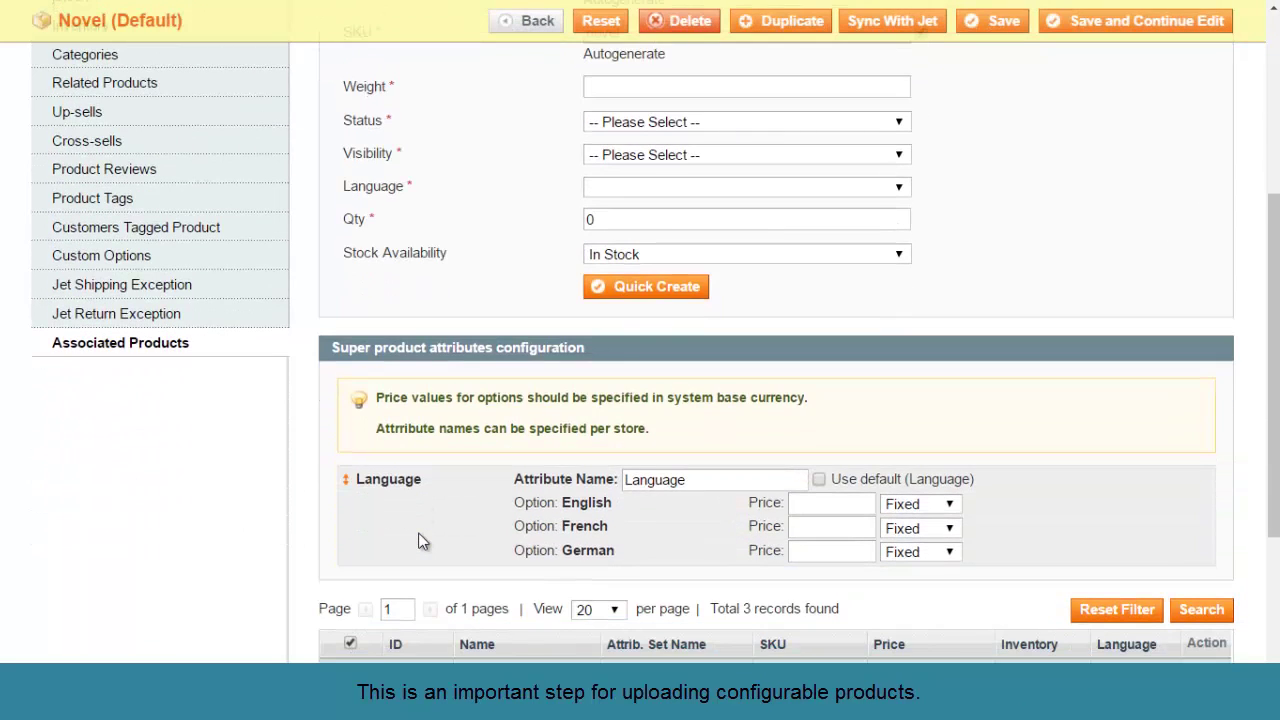
scroll(420, 541, "down", 2)
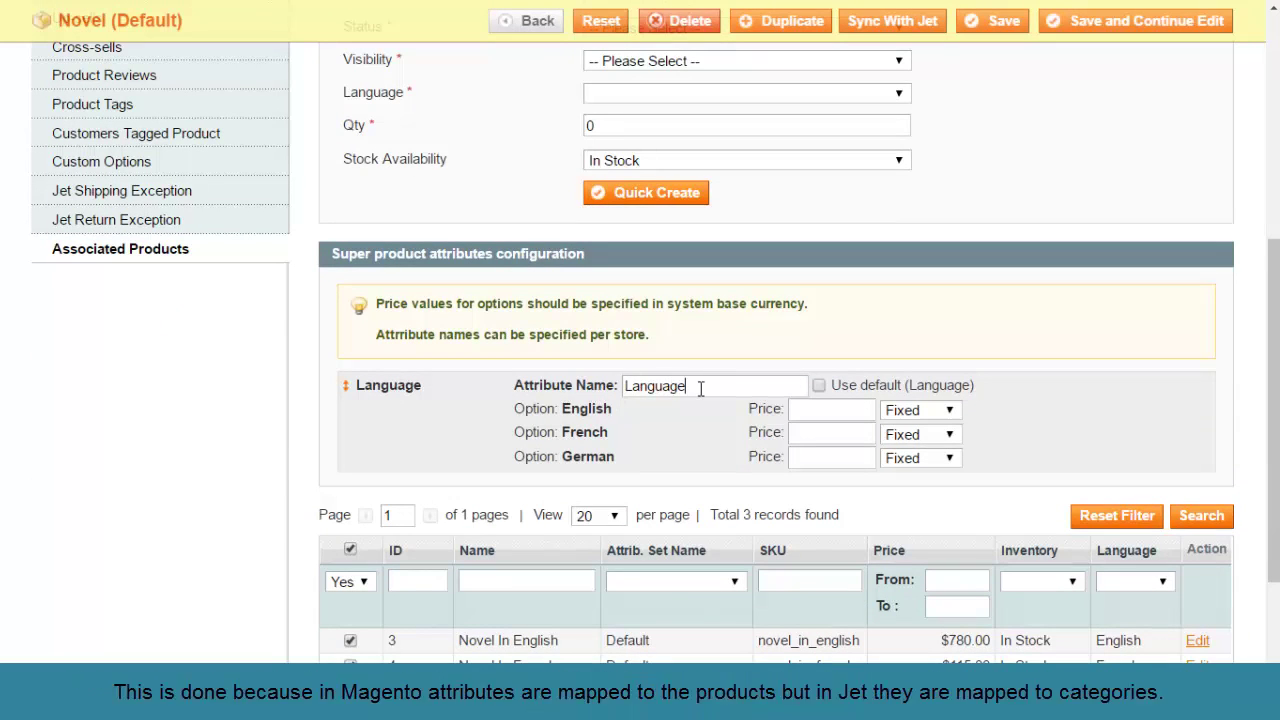
left_click_drag(700, 386, 628, 387)
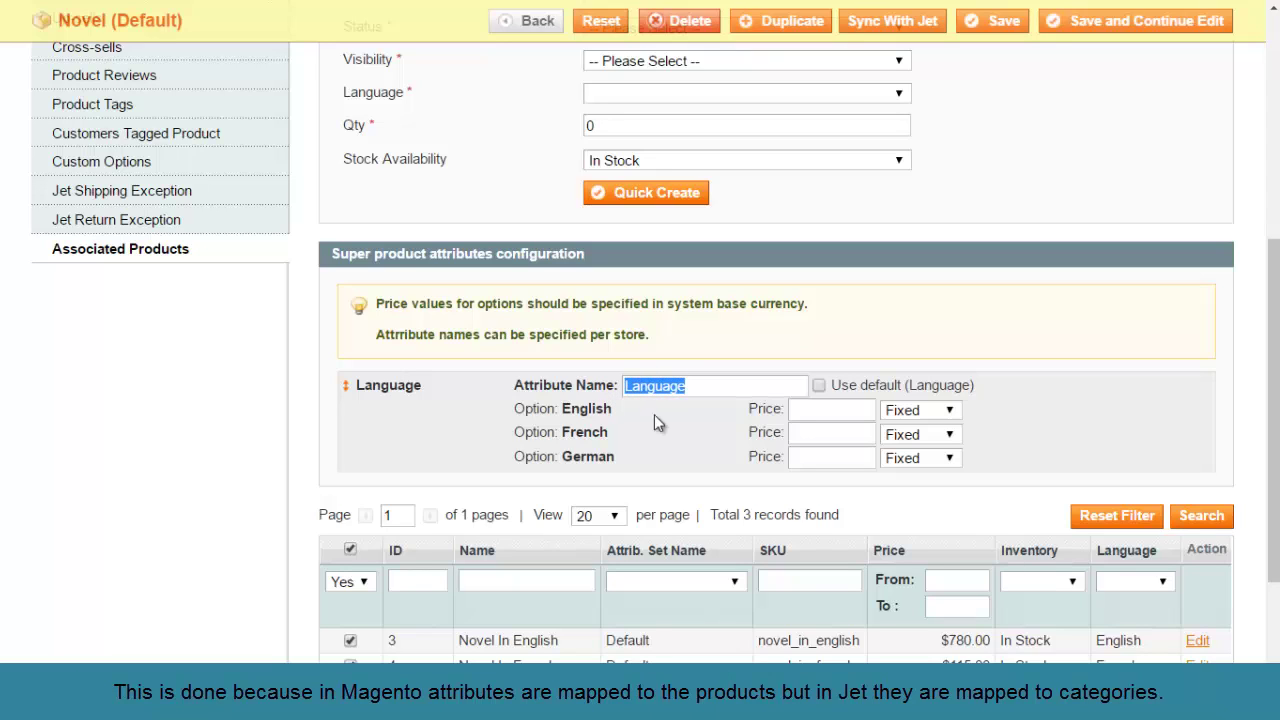
left_click(691, 431)
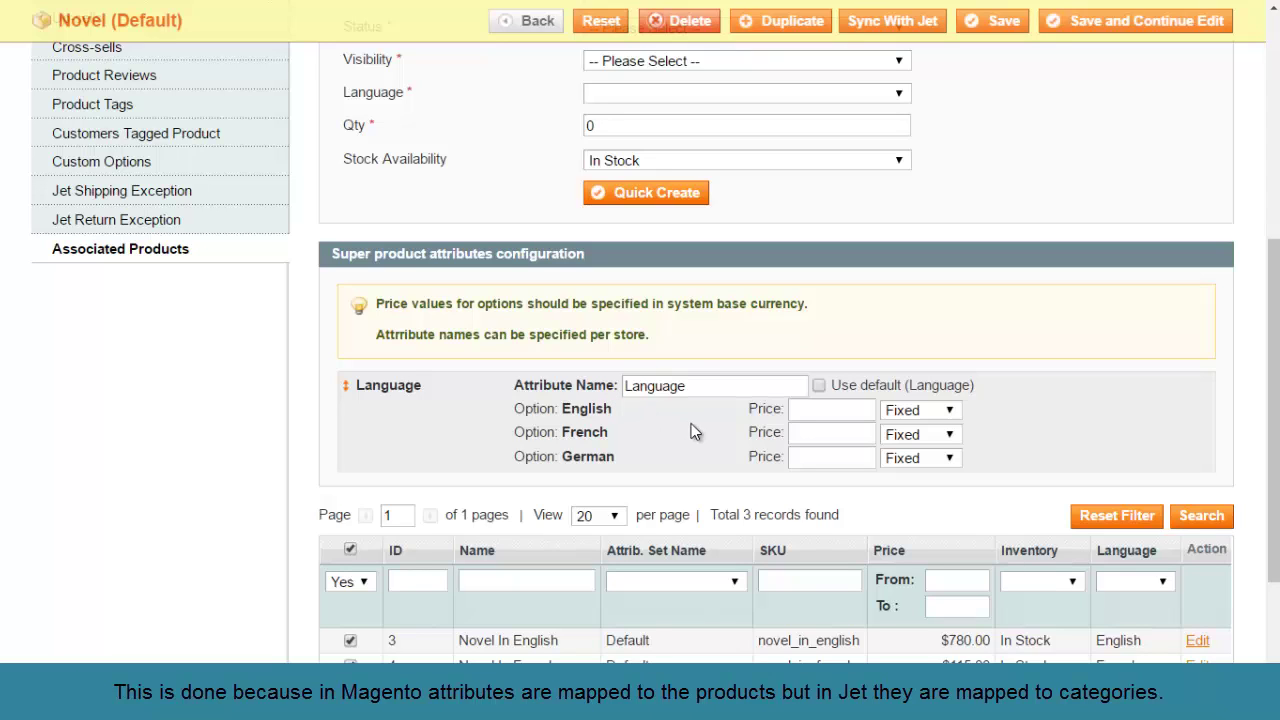
- Open the catalog's attribute management and filter the attributes by the label Language
scroll(691, 431, "up", 5)
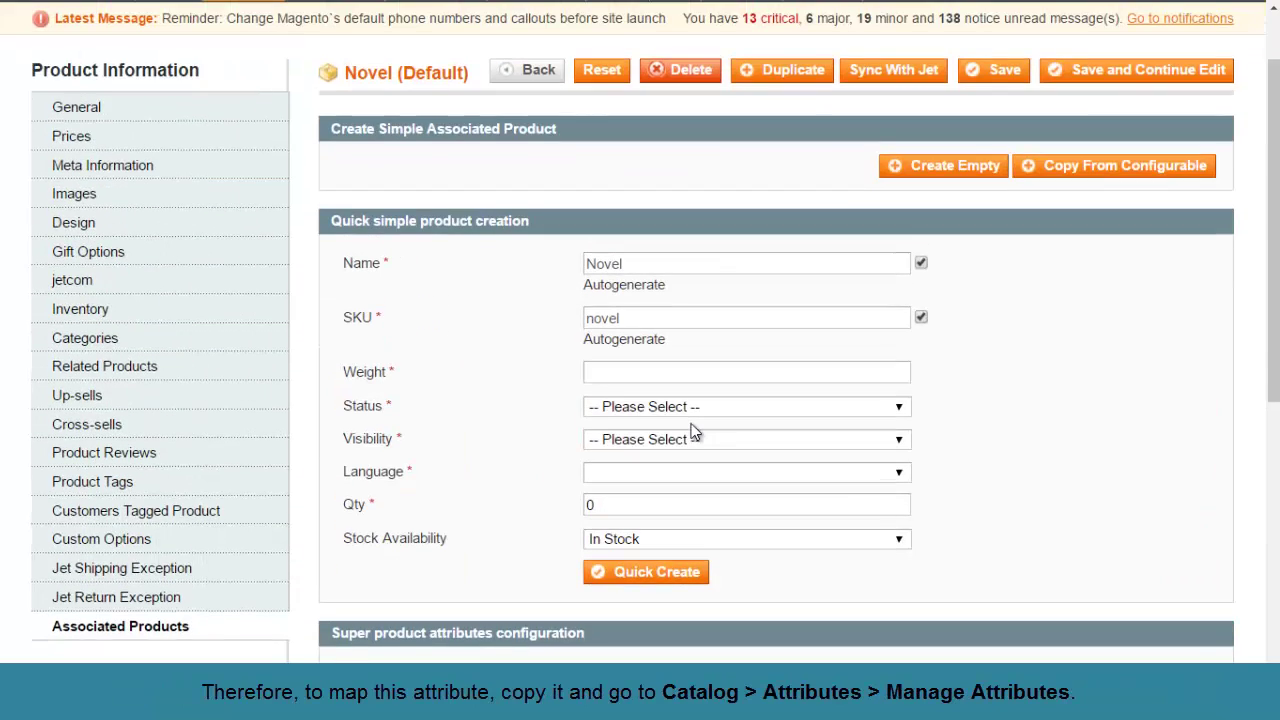
mouse_move(250, 84)
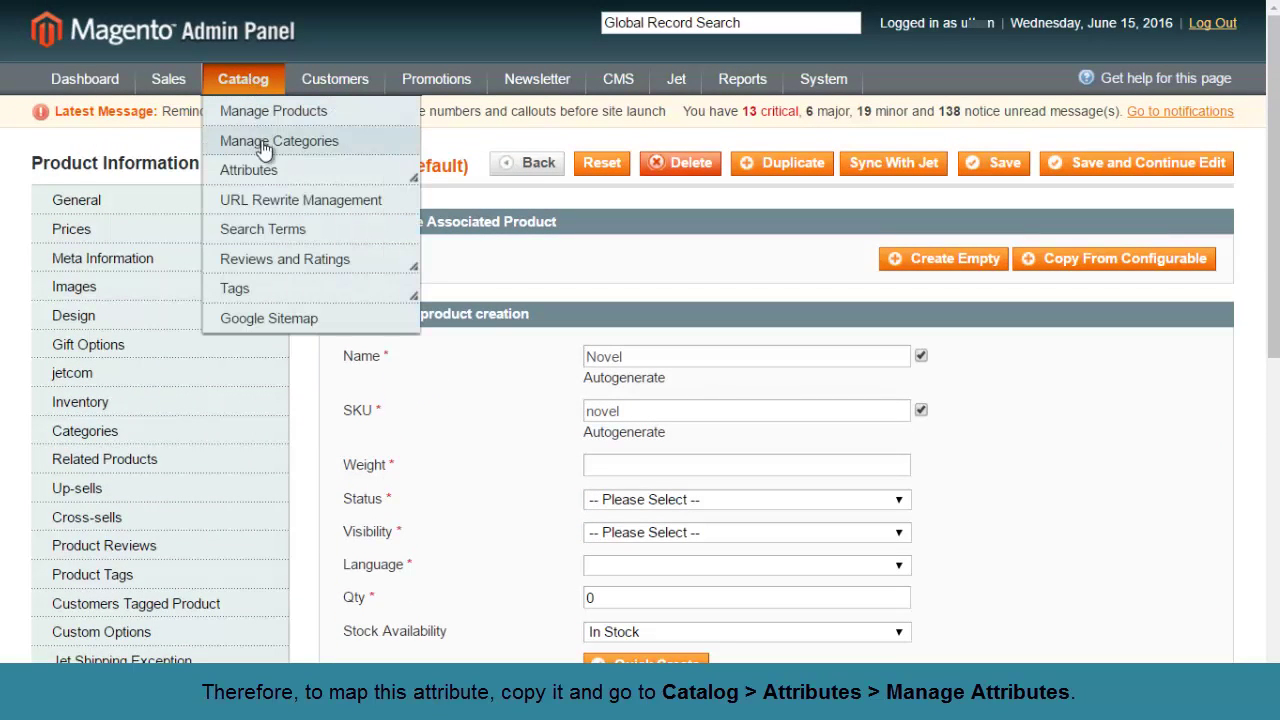
mouse_move(279, 171)
left_click(371, 189)
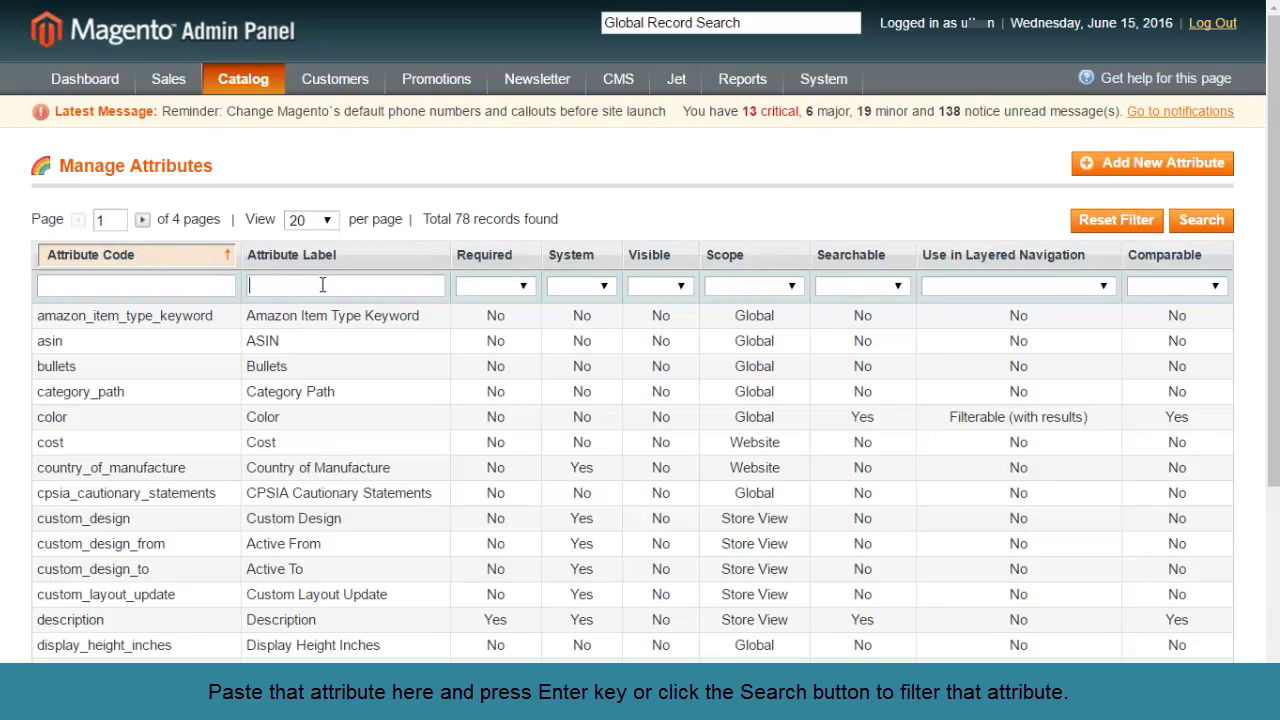
type("Language")
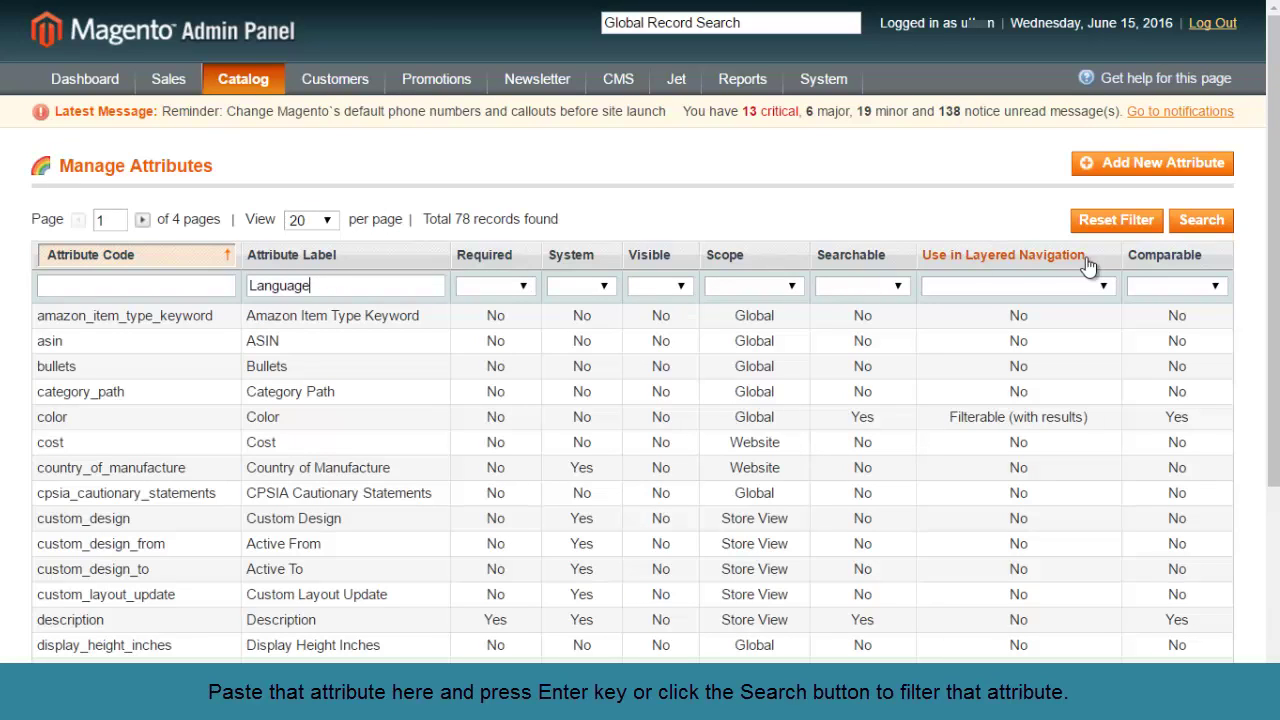
left_click(1201, 222)
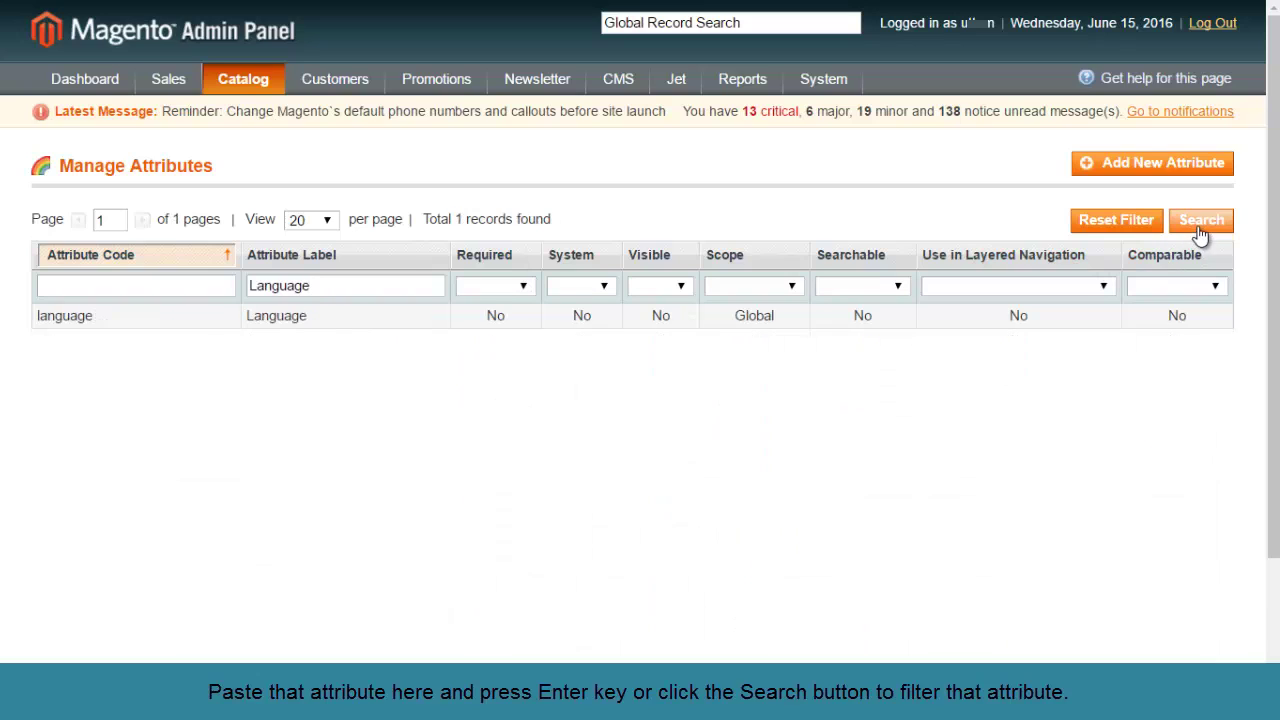
- Open the Language attribute, examine its Jet Attribute Id, and open the linked Jet category listing for looking up attribute ids
left_click(474, 327)
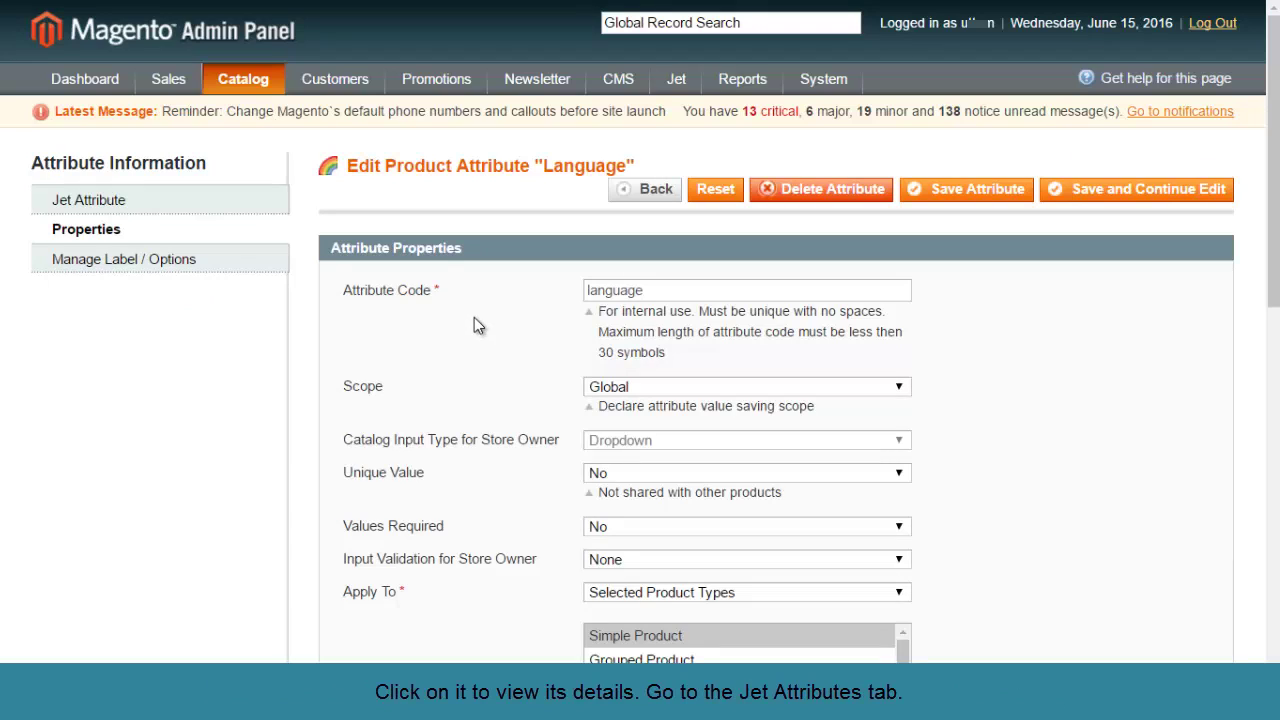
left_click(165, 205)
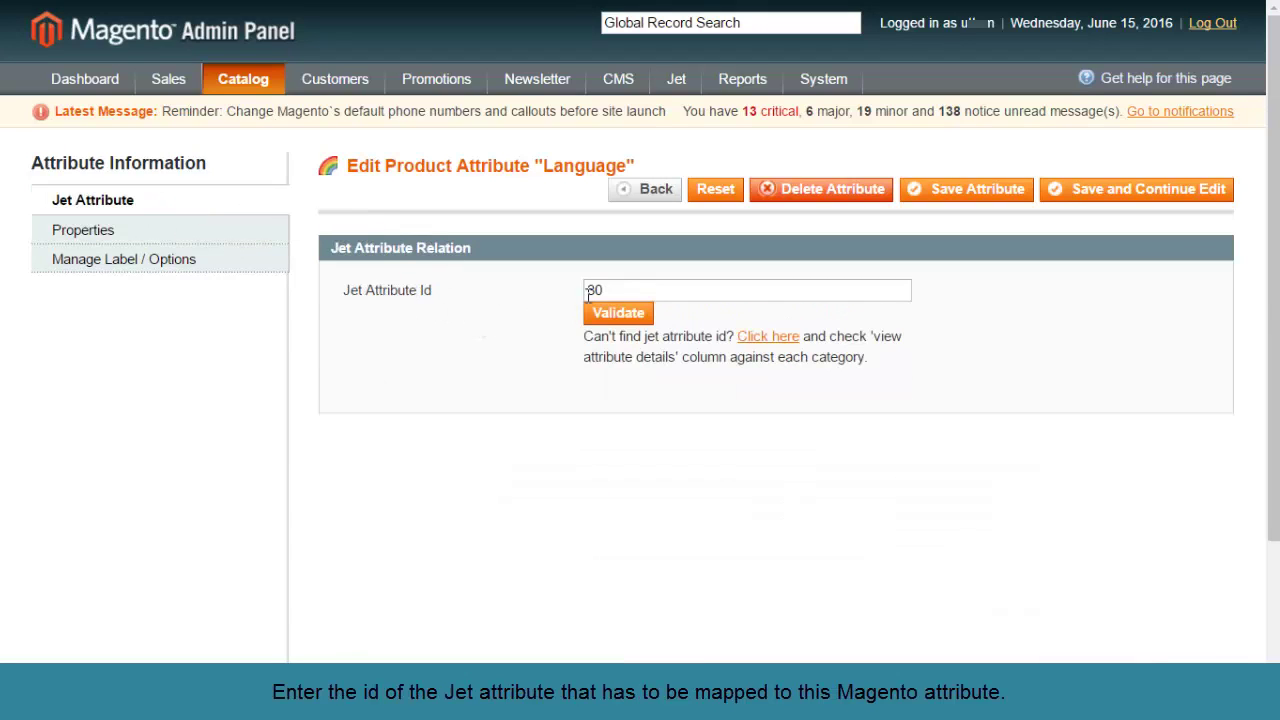
left_click_drag(605, 290, 583, 290)
left_click(802, 293)
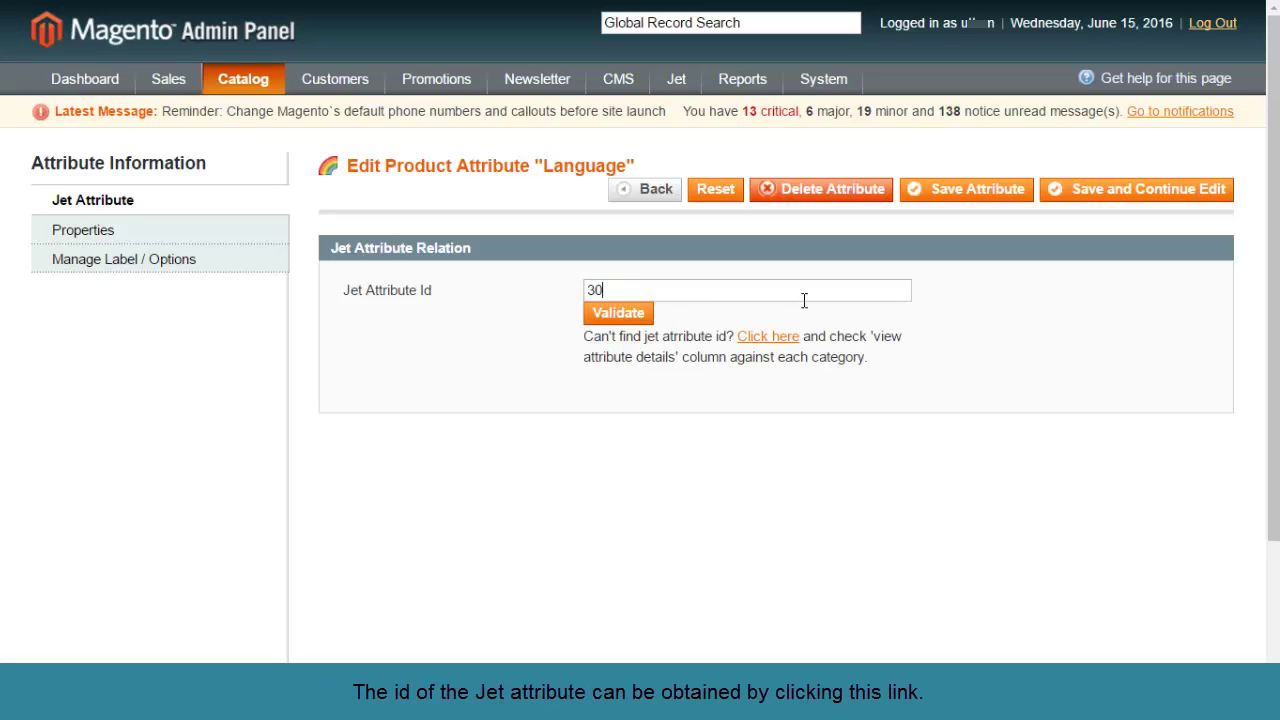
left_click(772, 346)
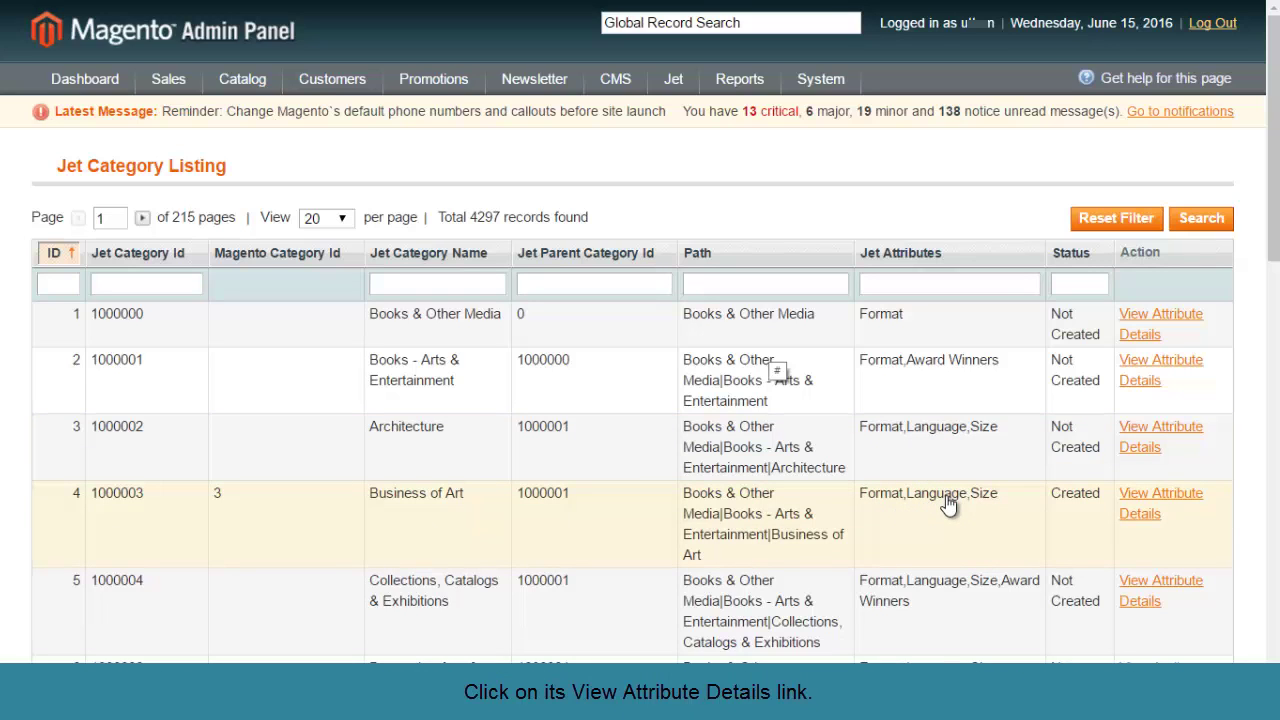
- Look up the Language attribute's Jet id in the Business of Art attribute details and use 30 as its Jet Attribute Id
left_click(1182, 495)
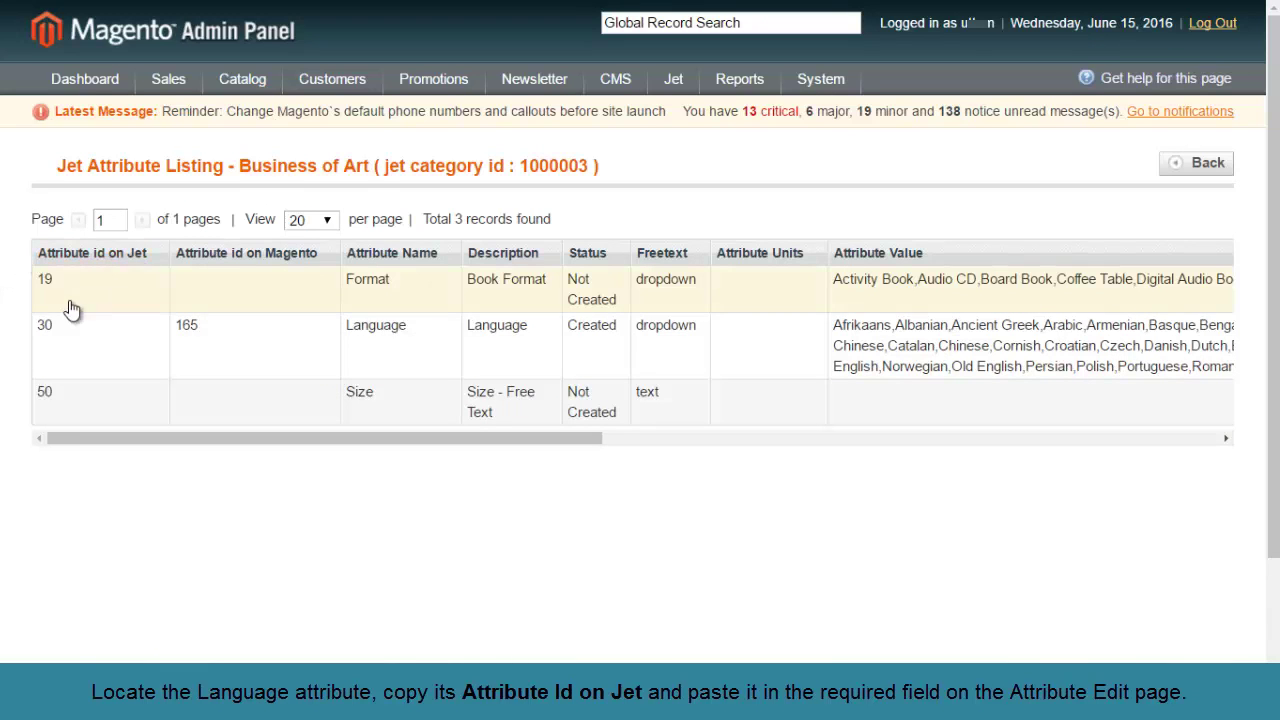
left_click_drag(60, 333, 40, 332)
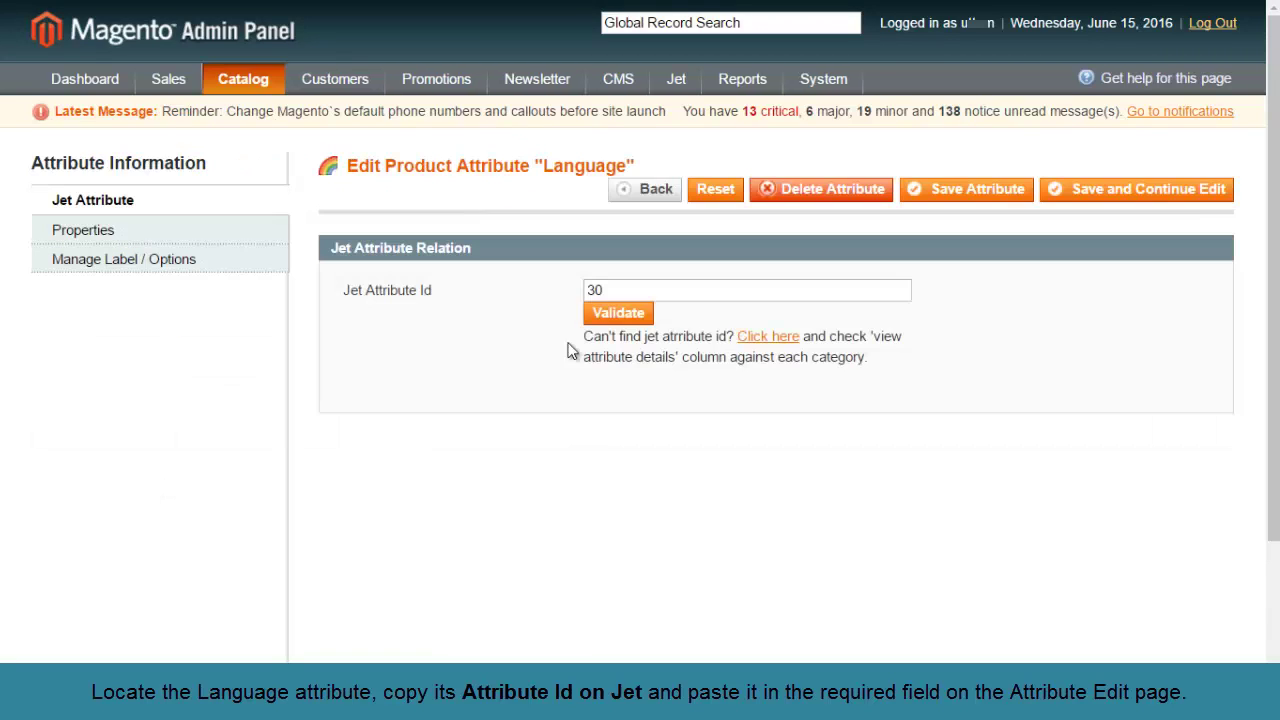
left_click_drag(618, 290, 586, 290)
left_click(578, 296)
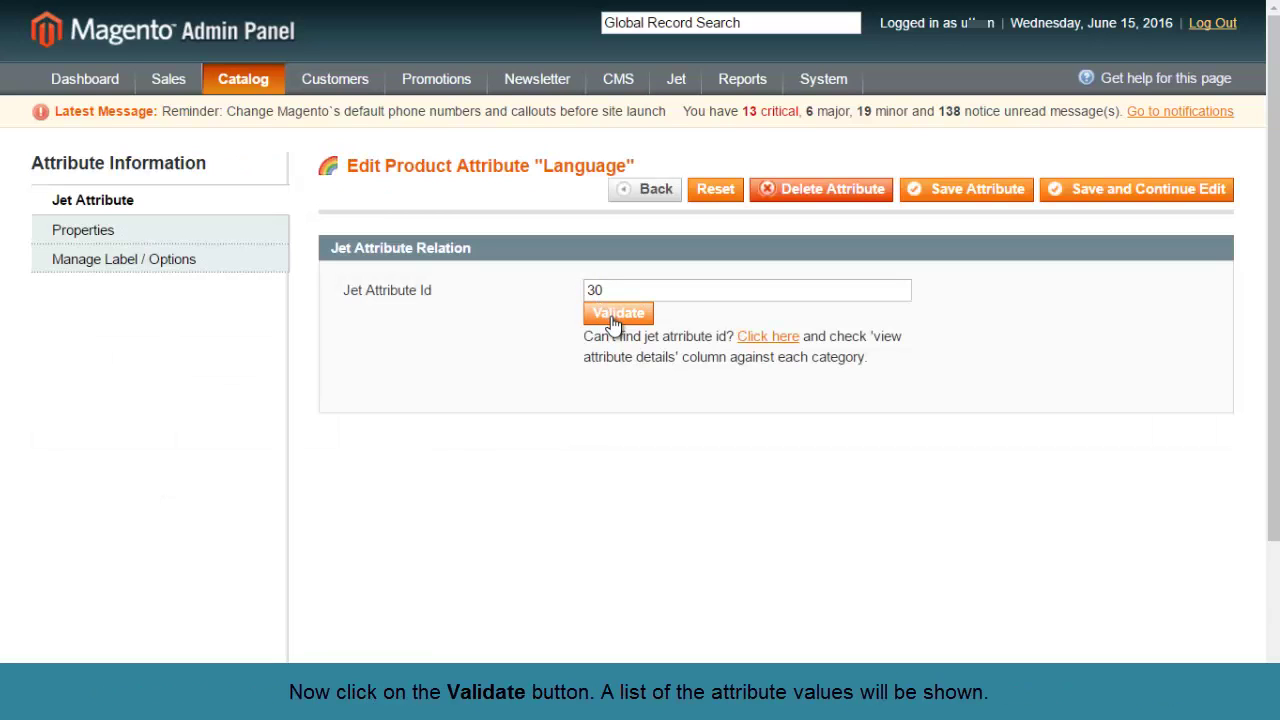
- Validate the Jet Attribute Id, check the accepted Language option values, and save the attribute while keeping it open for editing
left_click(612, 318)
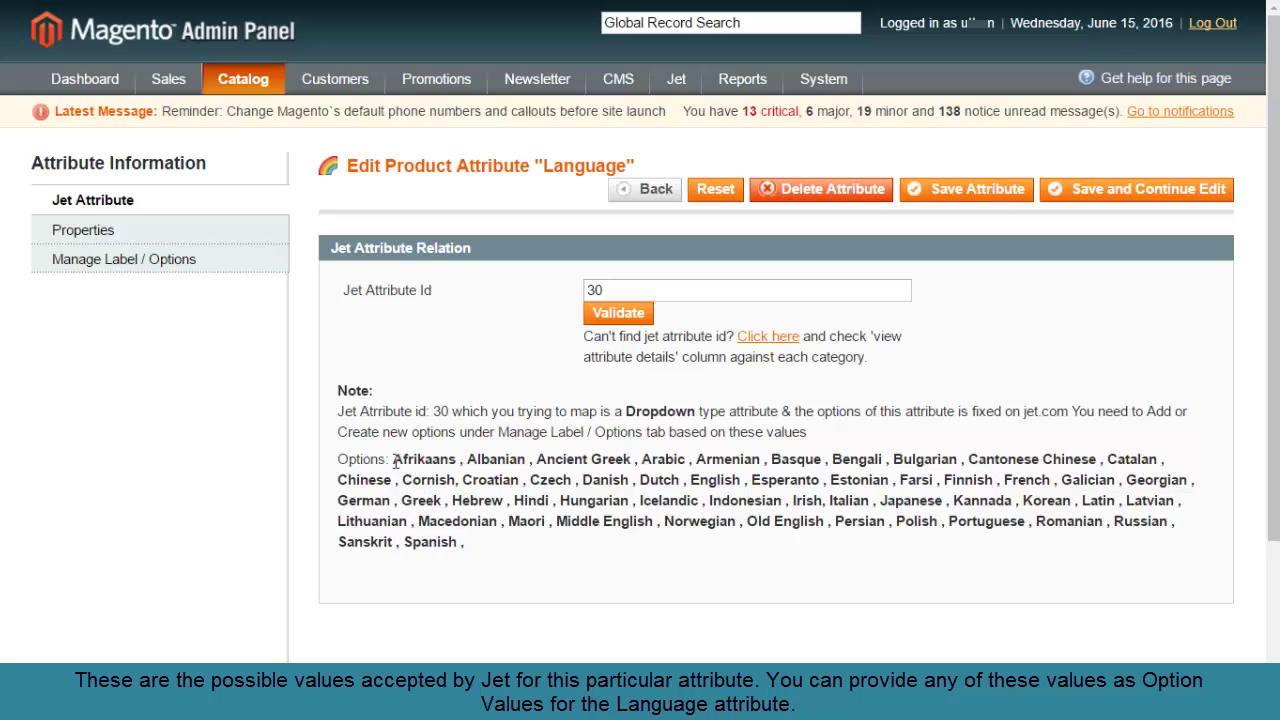
left_click_drag(395, 461, 466, 543)
left_click(470, 546)
left_click(1118, 202)
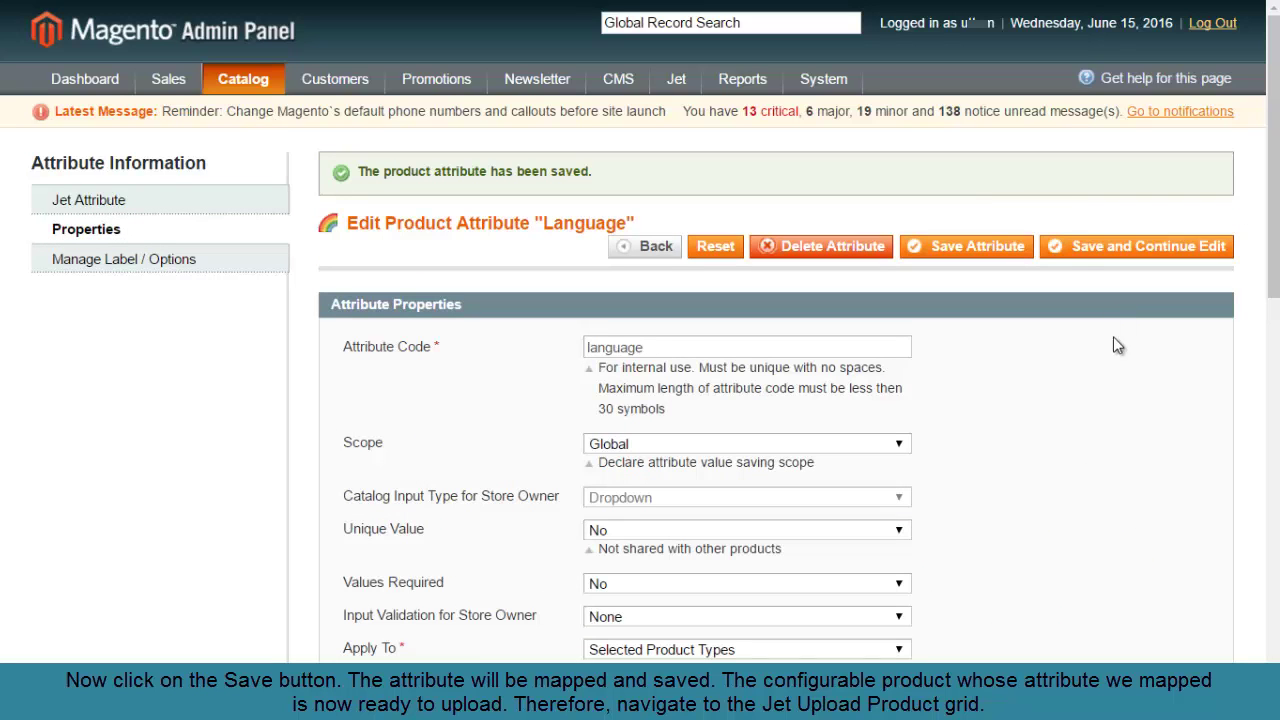
- Upload the configurable Novel product to Jet from the Jet product upload grid
mouse_move(678, 86)
mouse_move(686, 169)
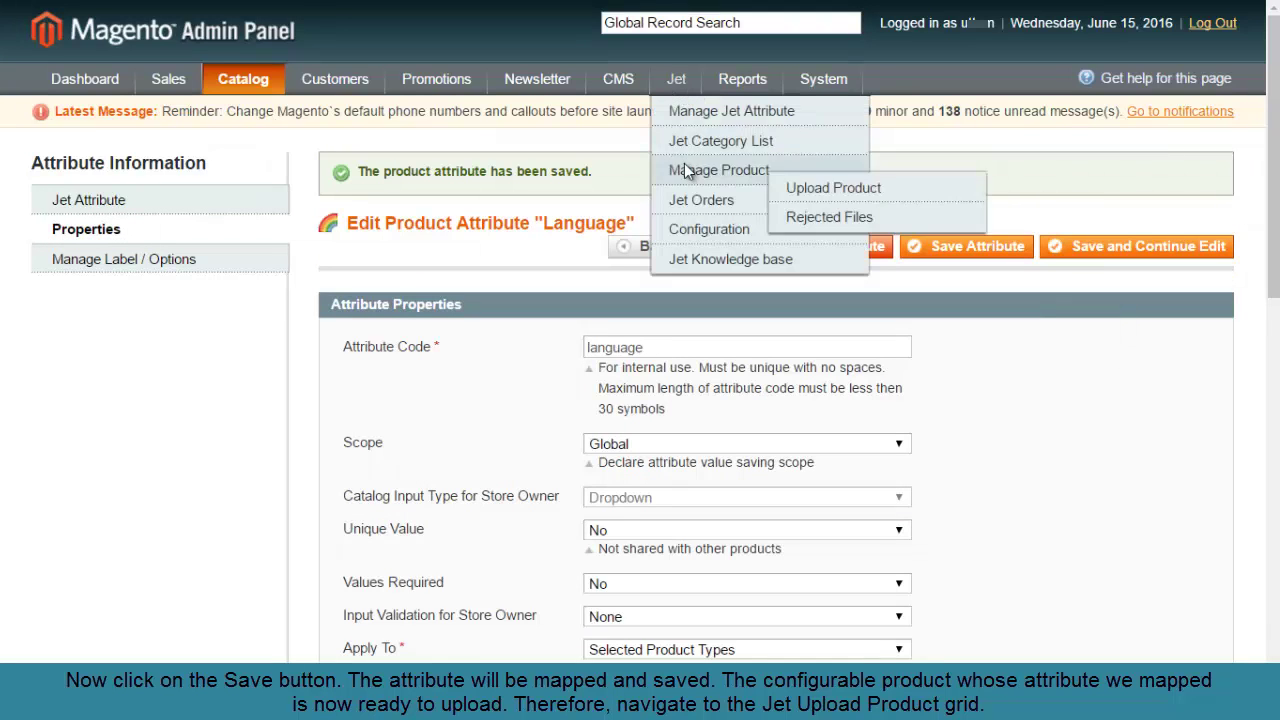
left_click(806, 189)
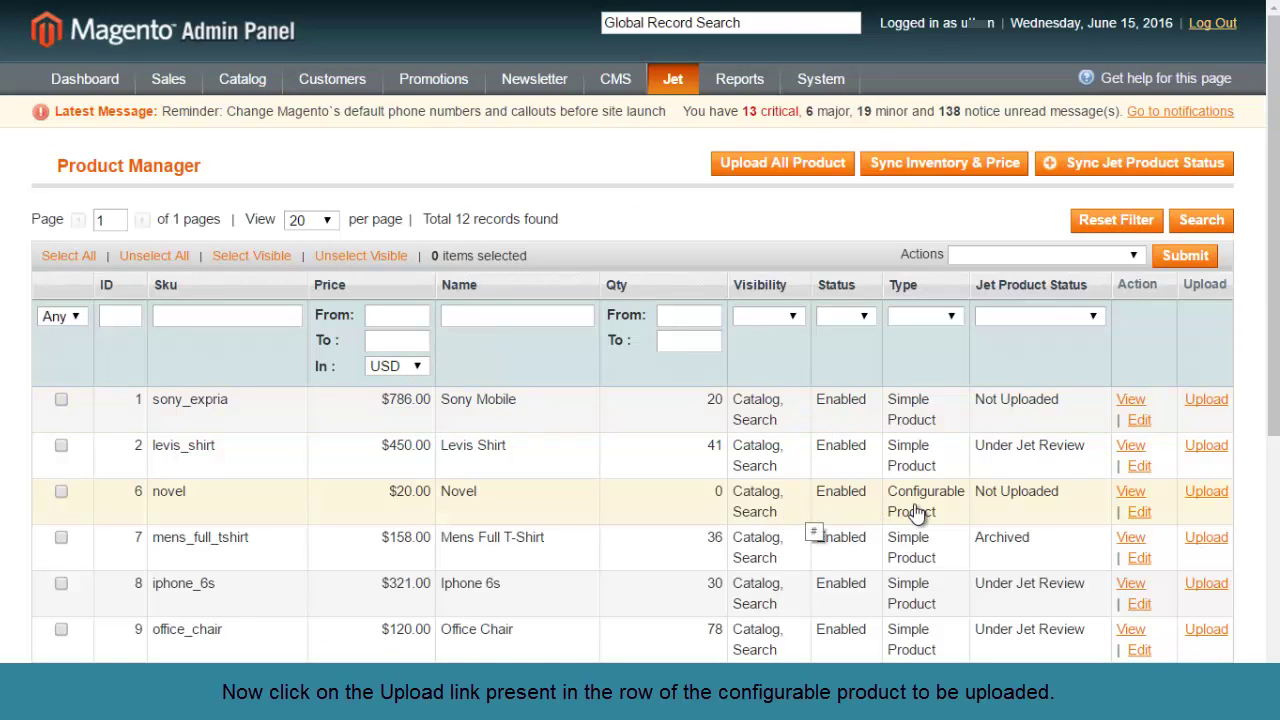
left_click(1219, 499)
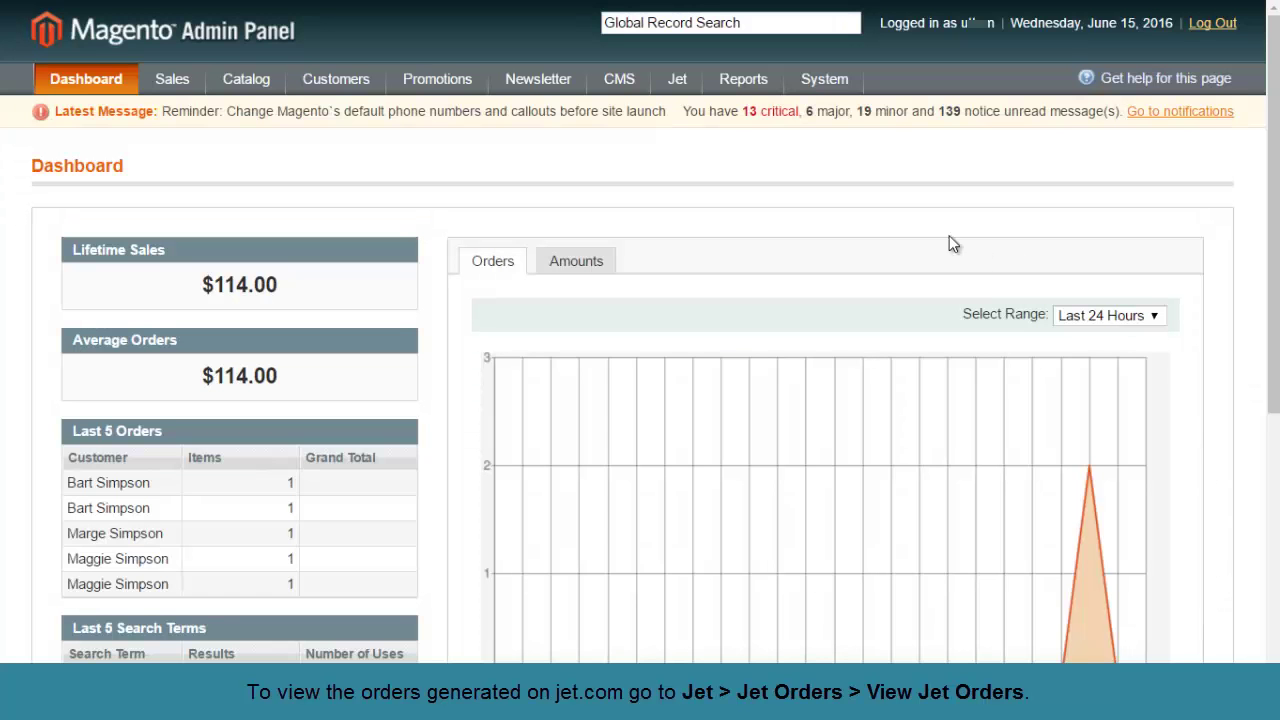
- Open the Jet orders list and bring up the Ship By Jet shipment form of the newest order
mouse_move(677, 84)
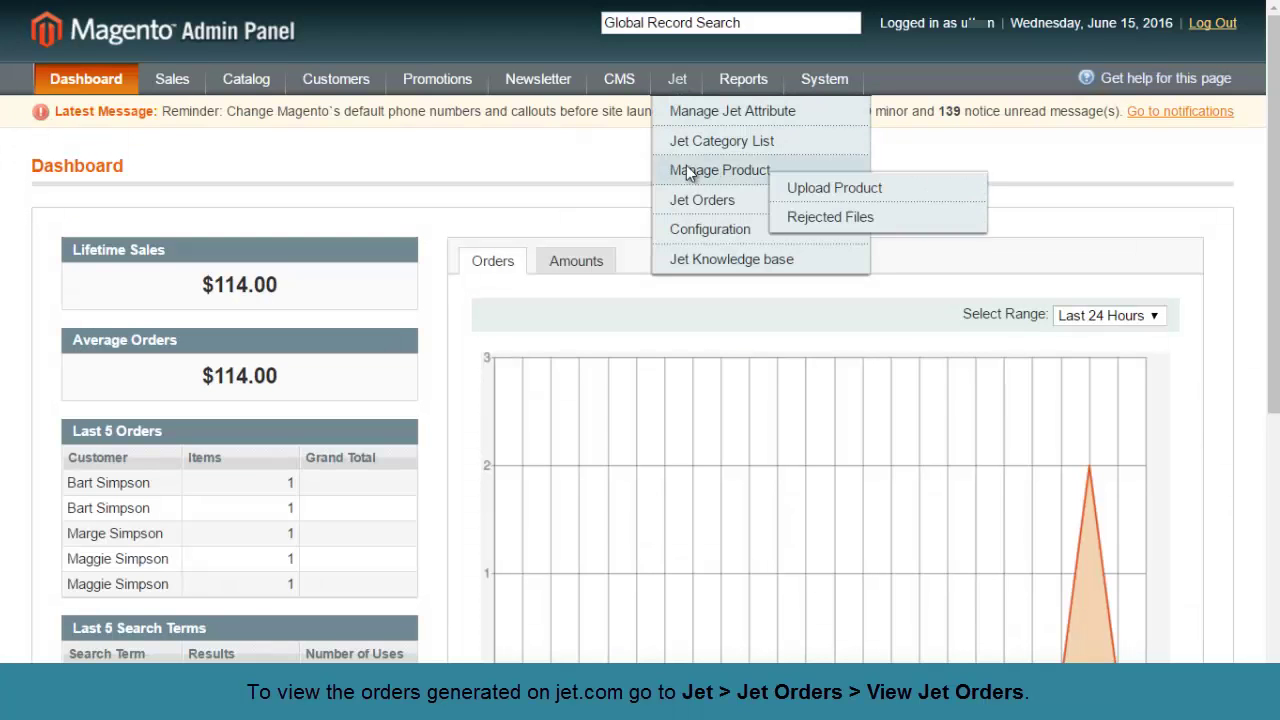
mouse_move(700, 205)
left_click(818, 218)
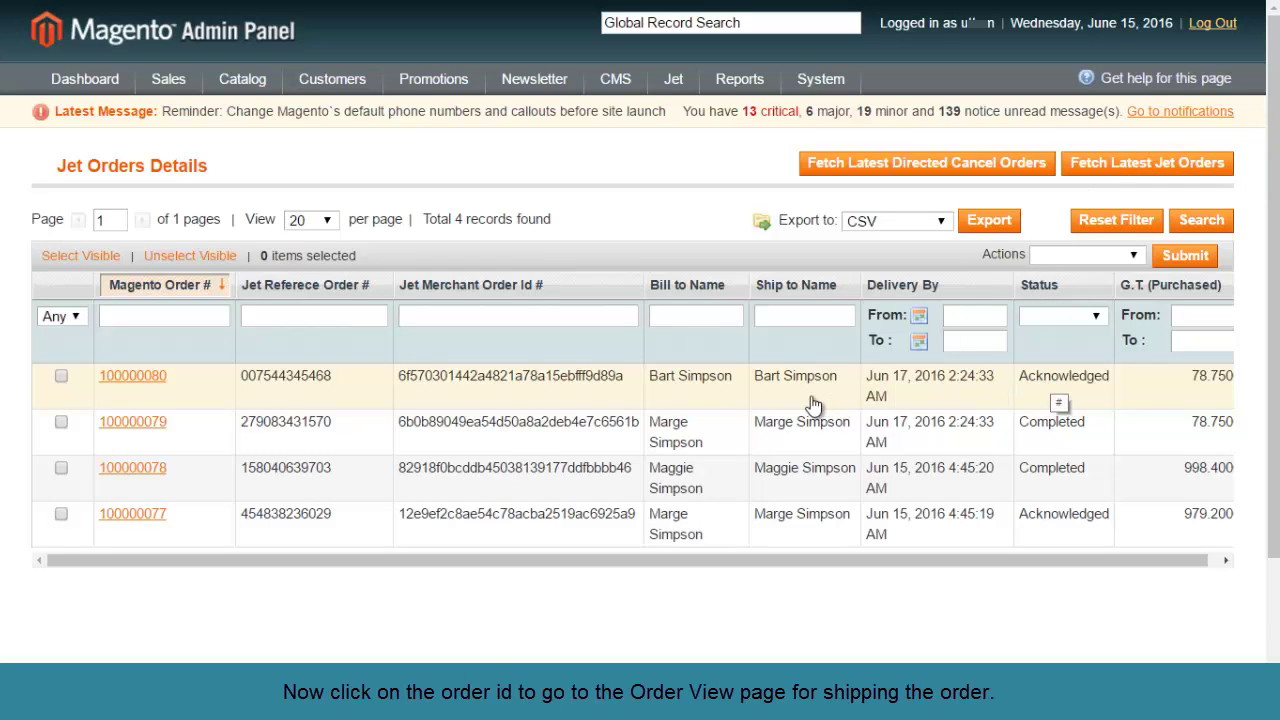
left_click(141, 382)
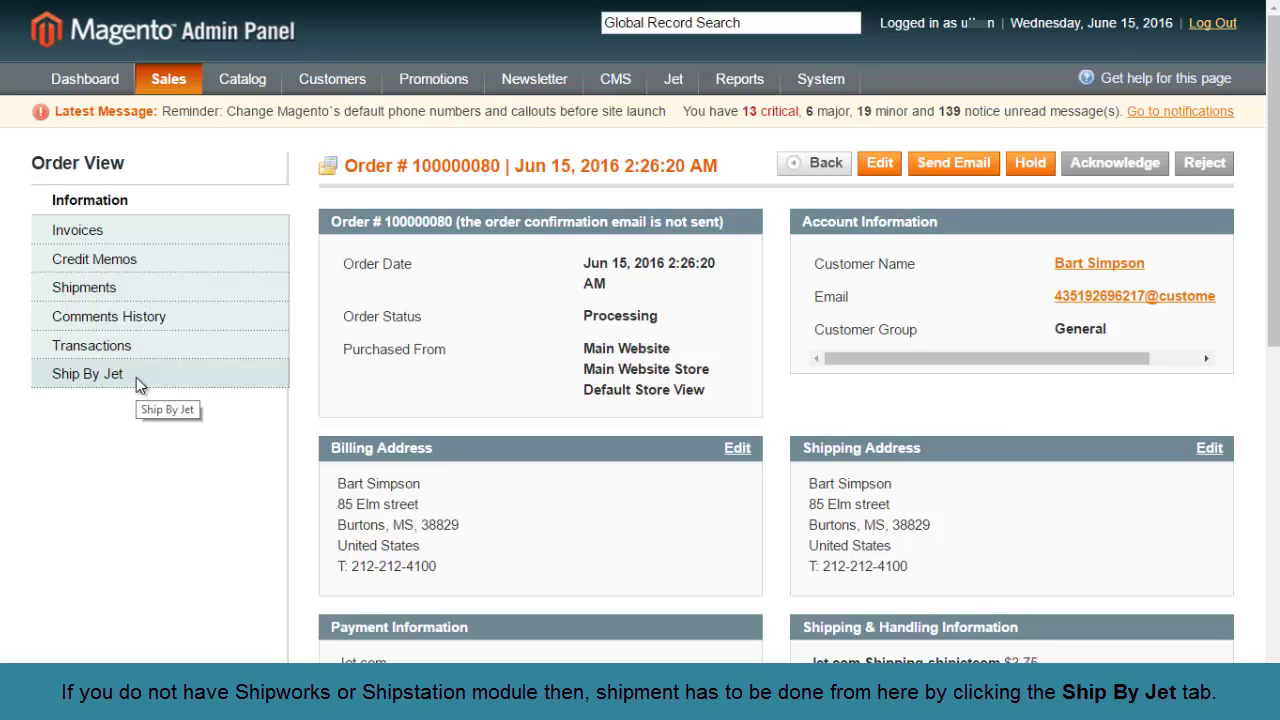
left_click(138, 385)
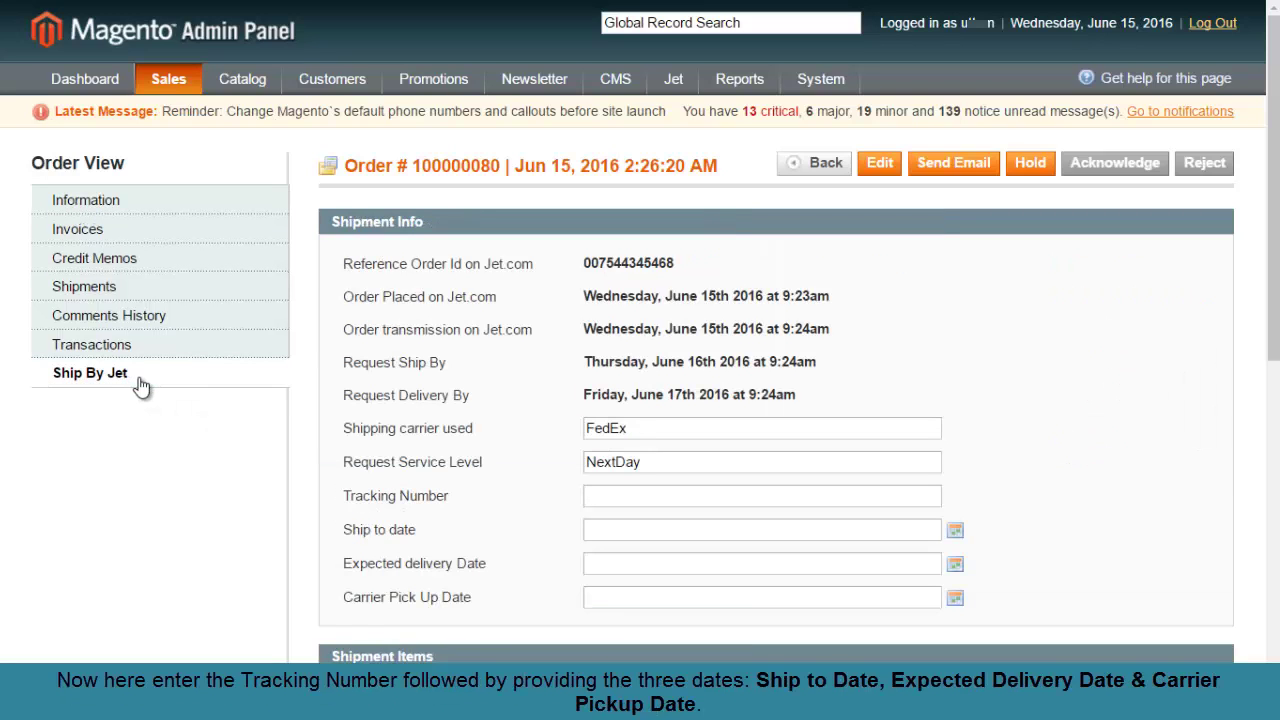
- Enter 23412 as the shipment's tracking number and set the ship to date to 06/15/2016
left_click(620, 496)
type("23412")
left_click(955, 531)
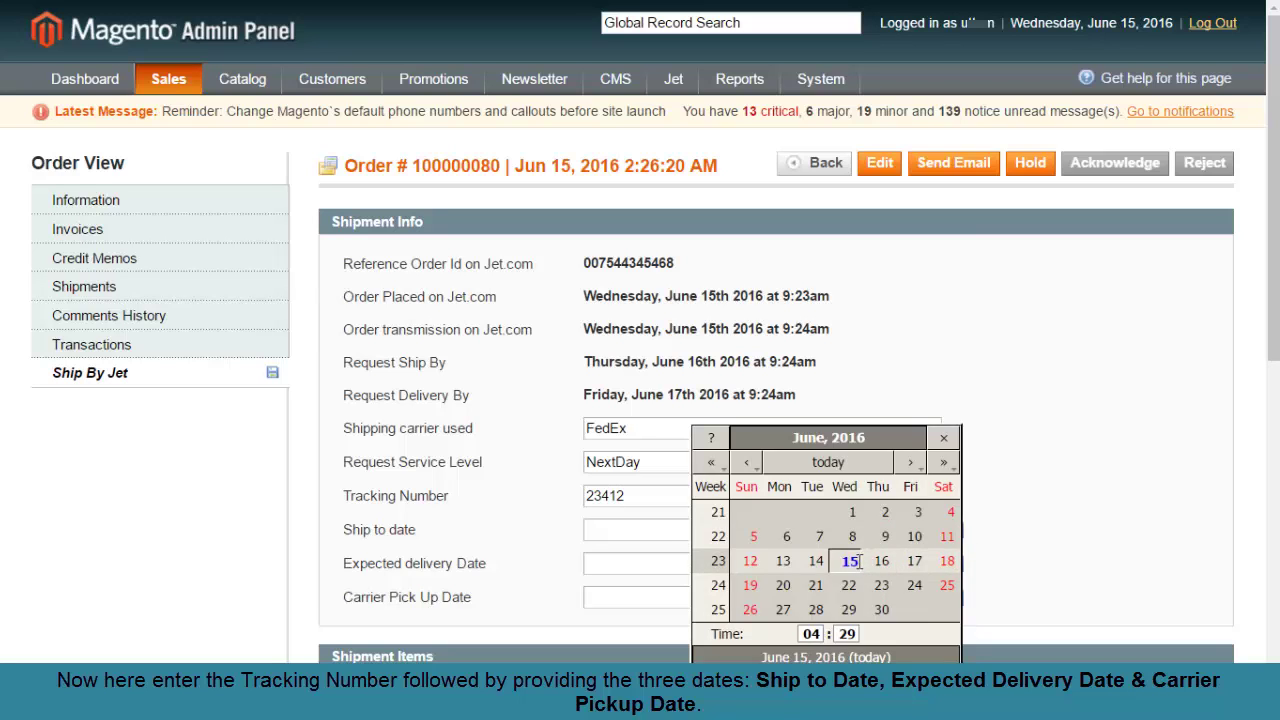
left_click(850, 561)
- Set the shipment's expected delivery date to 06/16/2016 and its carrier pick up date to 06/14/2016
left_click(956, 563)
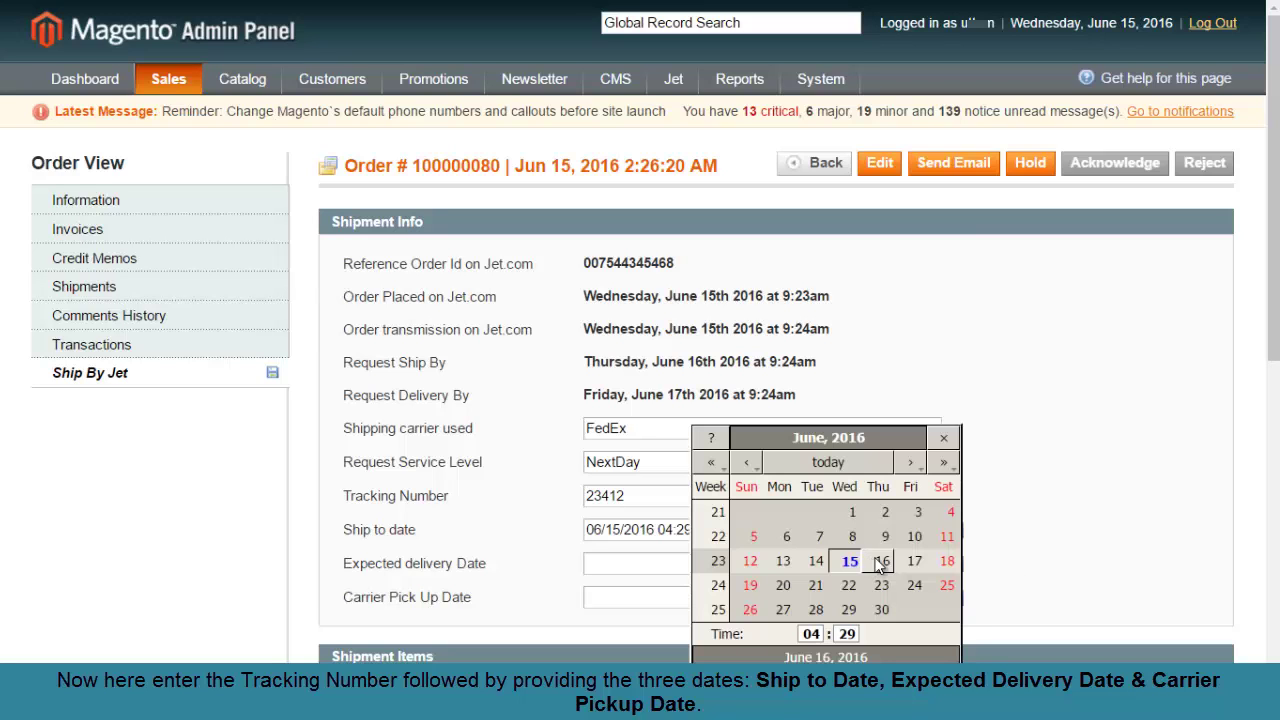
left_click(882, 561)
left_click(955, 598)
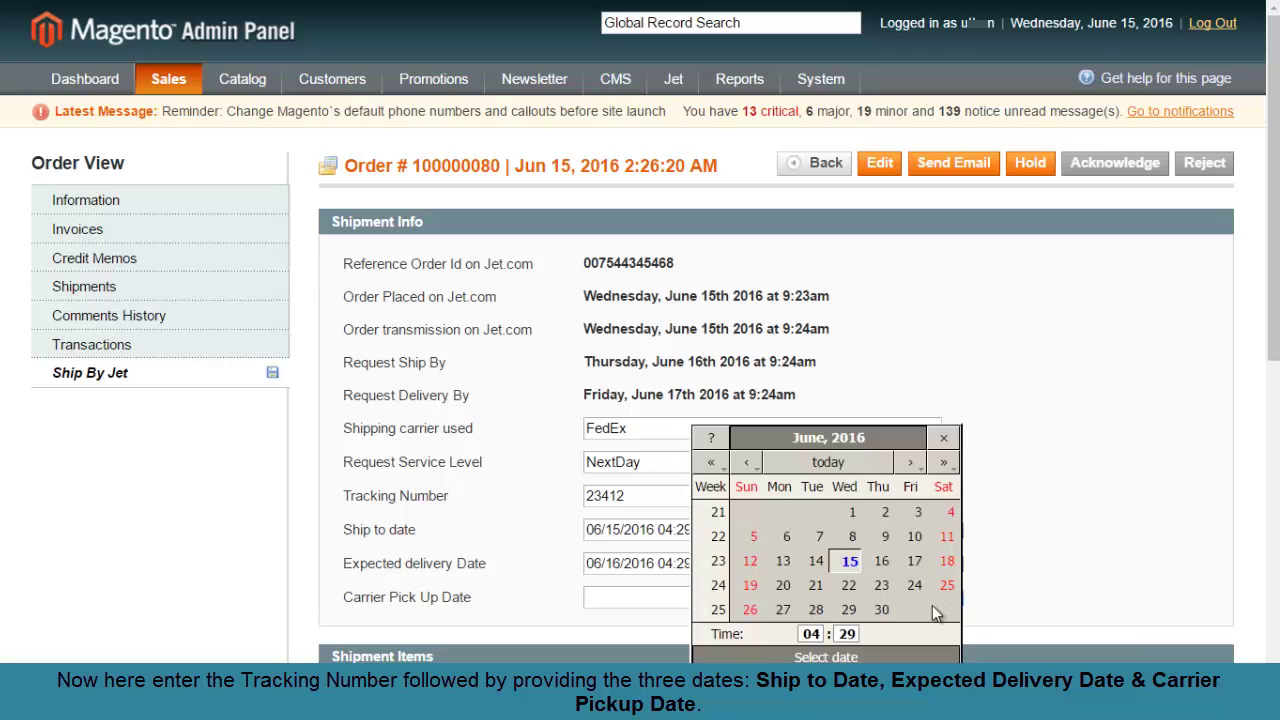
left_click(818, 561)
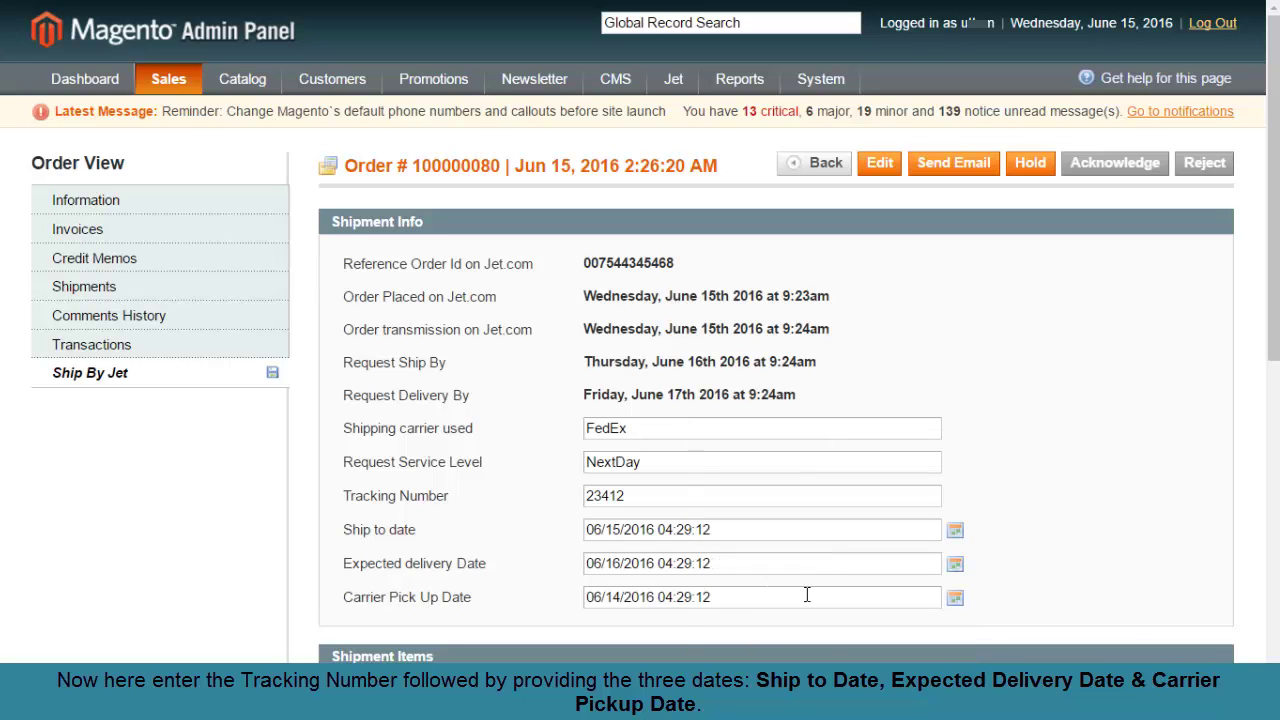
scroll(537, 606, "down", 3)
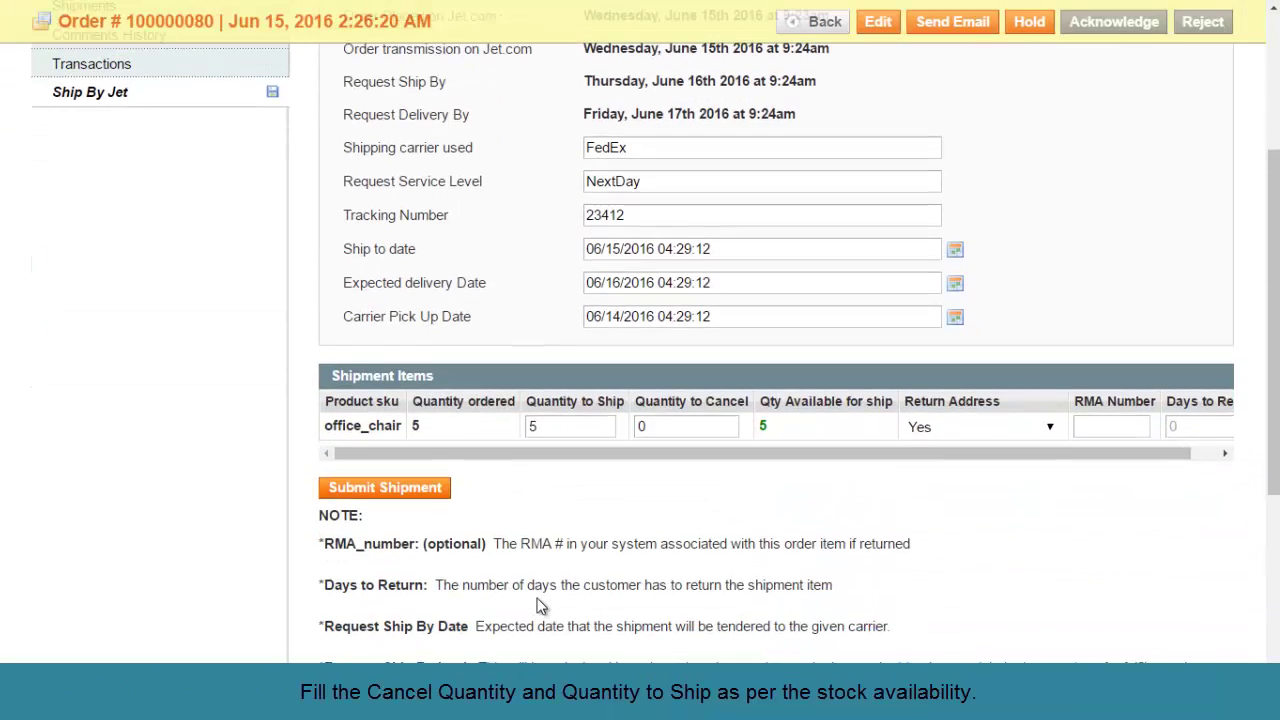